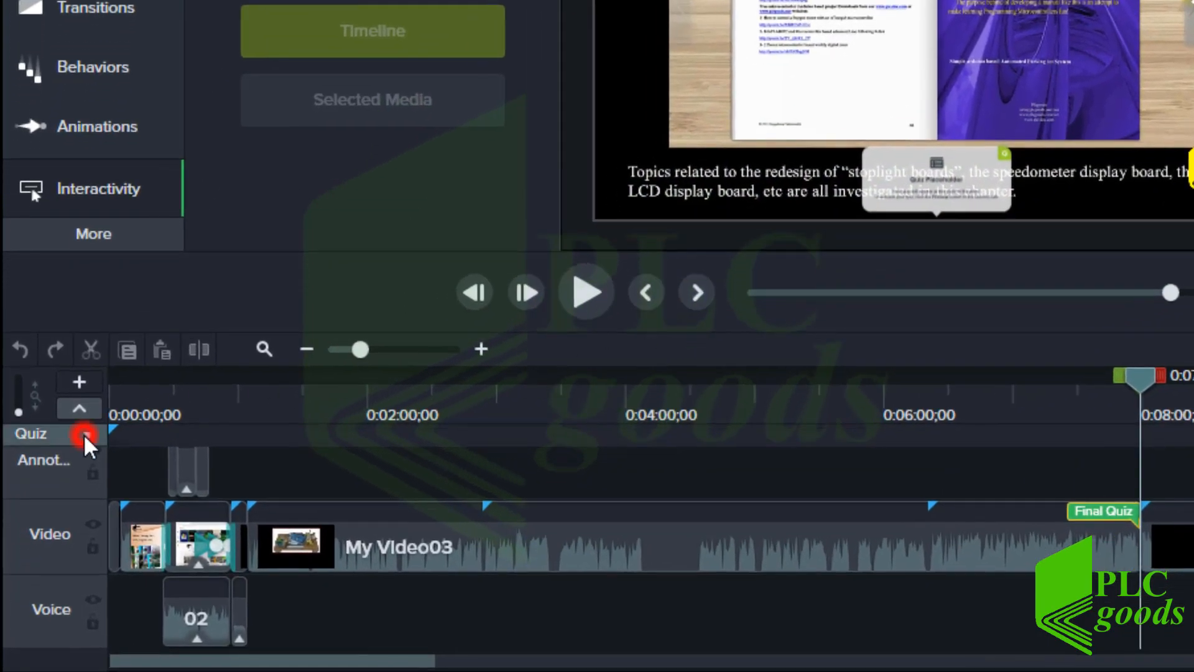
- Show the markers on the timeline instead of the quizzes and select each one from Start through The Project Overview
click(89, 435)
click(100, 464)
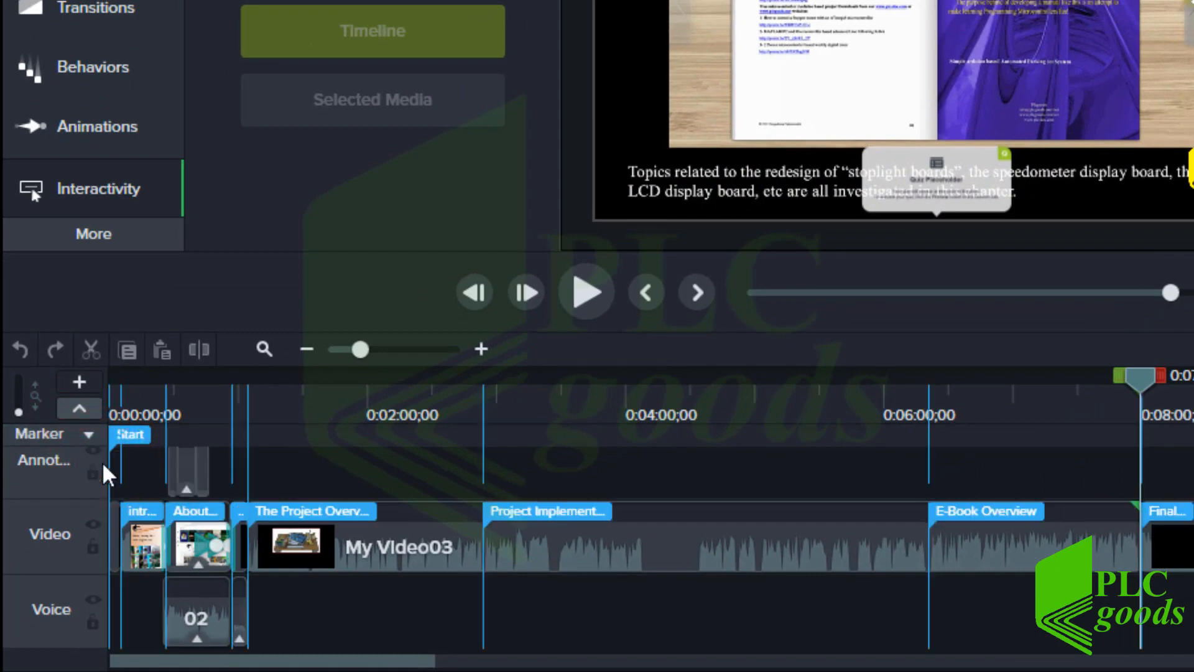
click(129, 436)
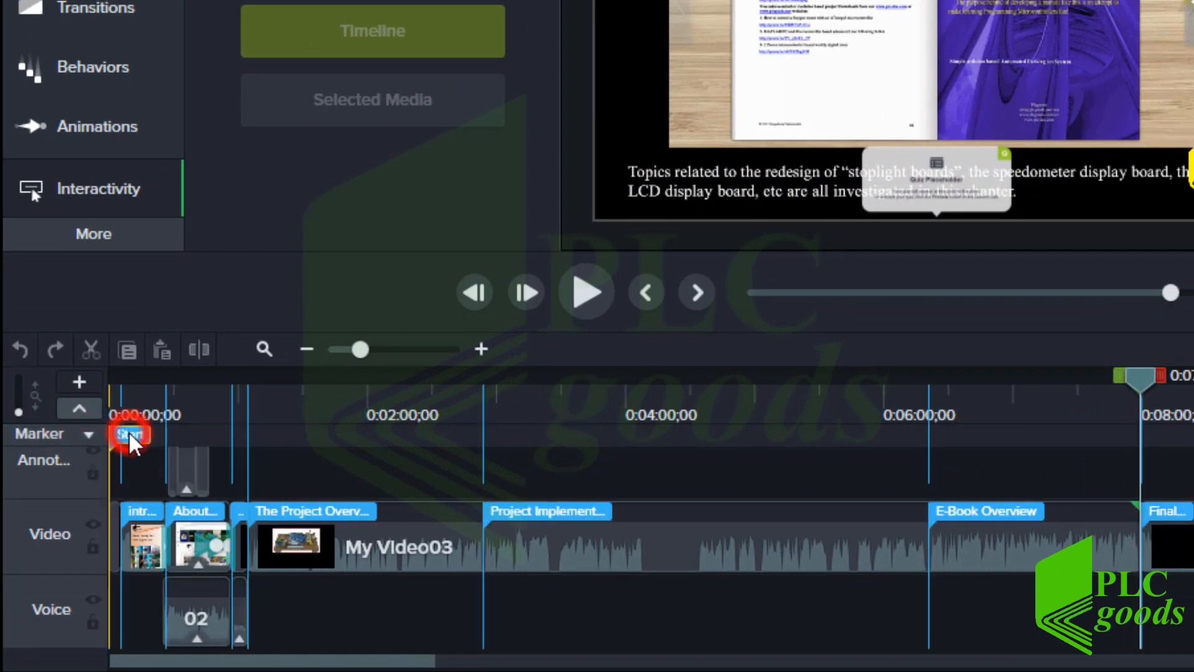
click(139, 509)
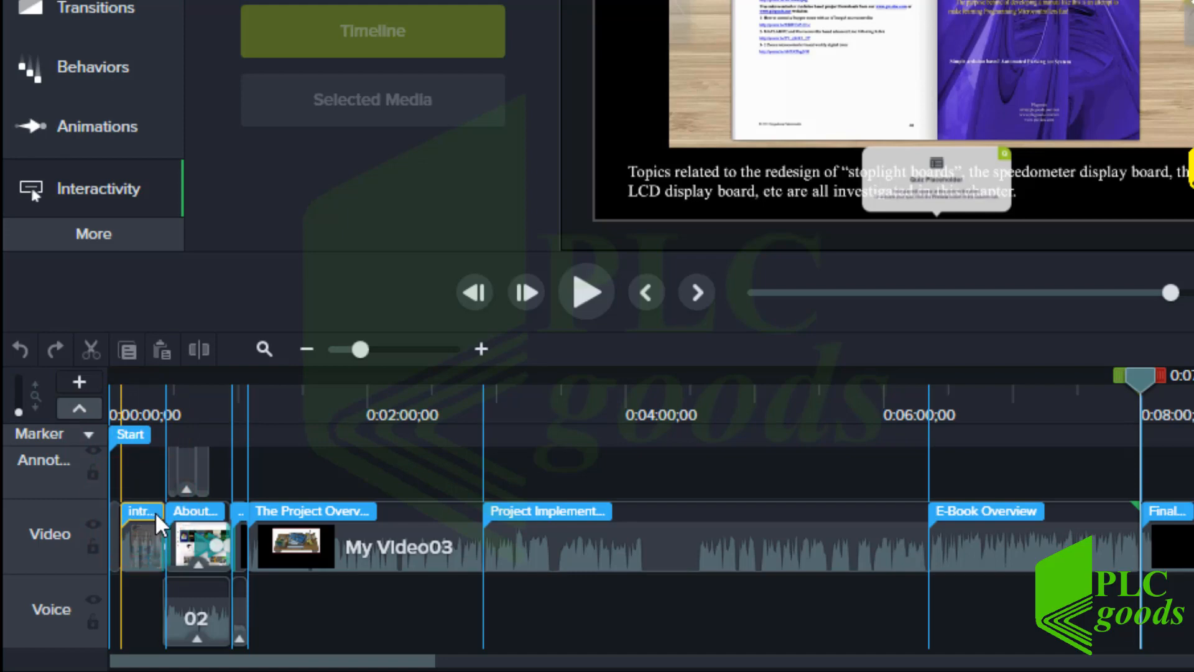
click(194, 518)
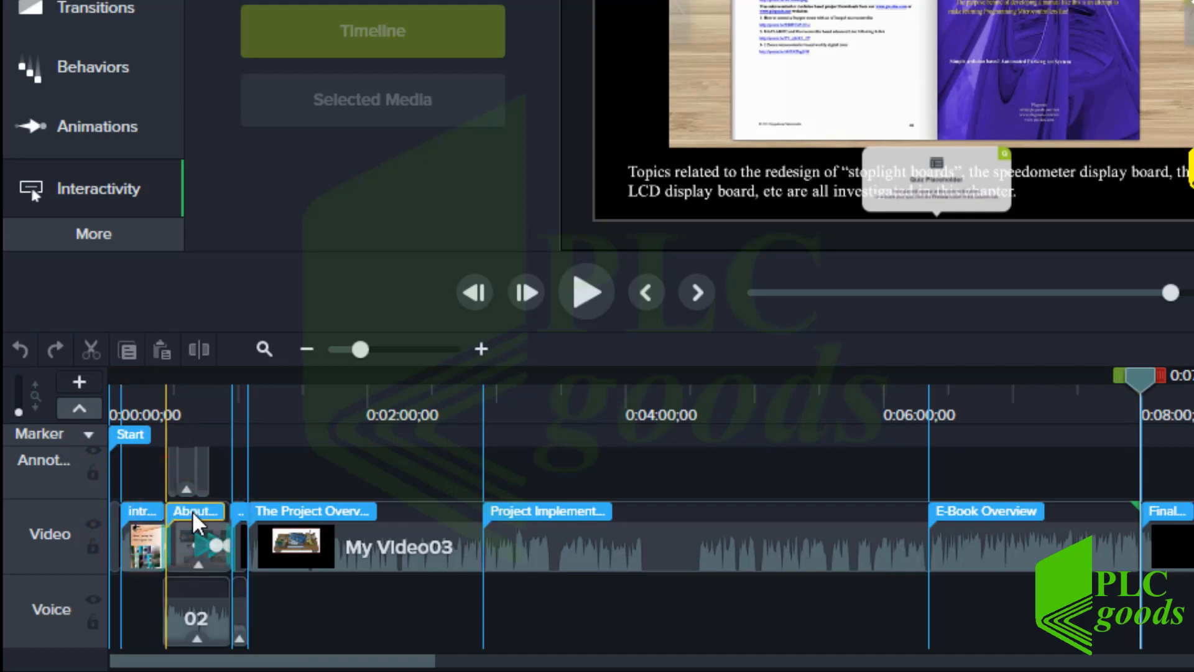
click(239, 510)
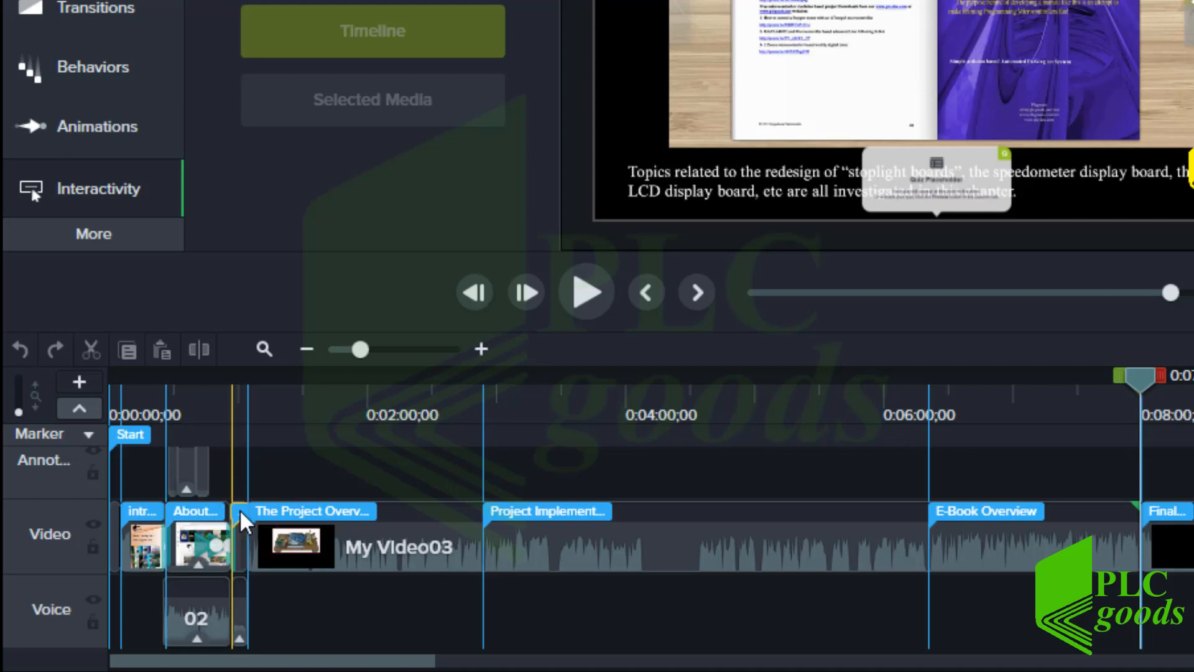
click(278, 515)
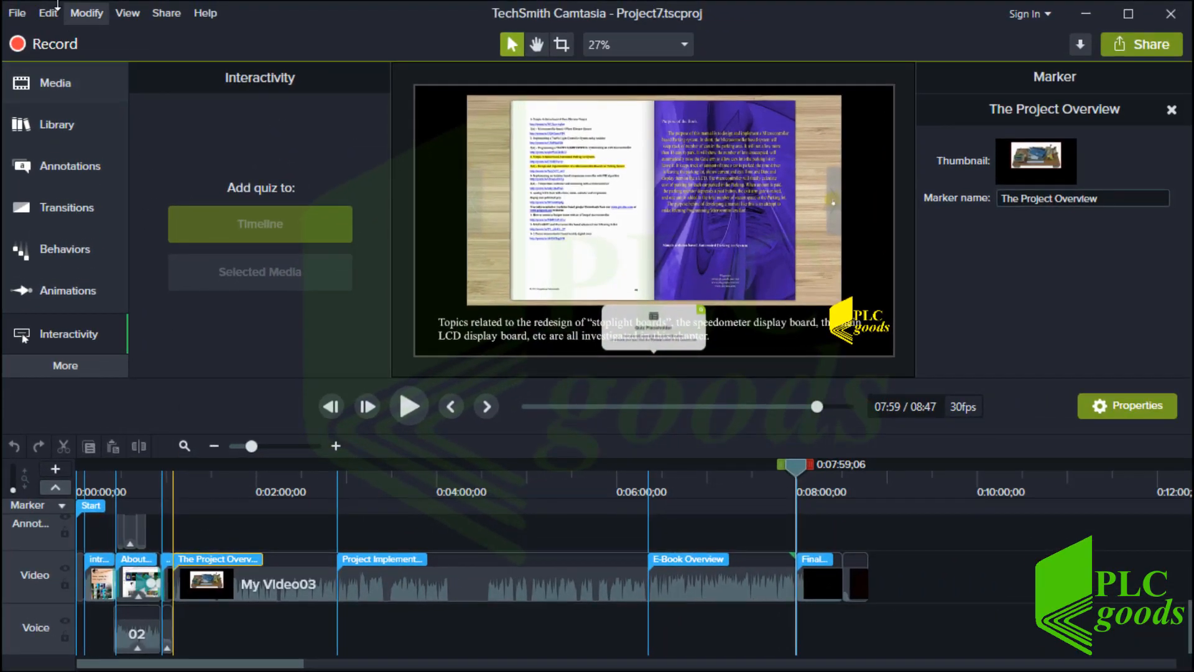
- Jump the playhead backward and forward between markers, finishing at the Project Implementation marker
click(50, 13)
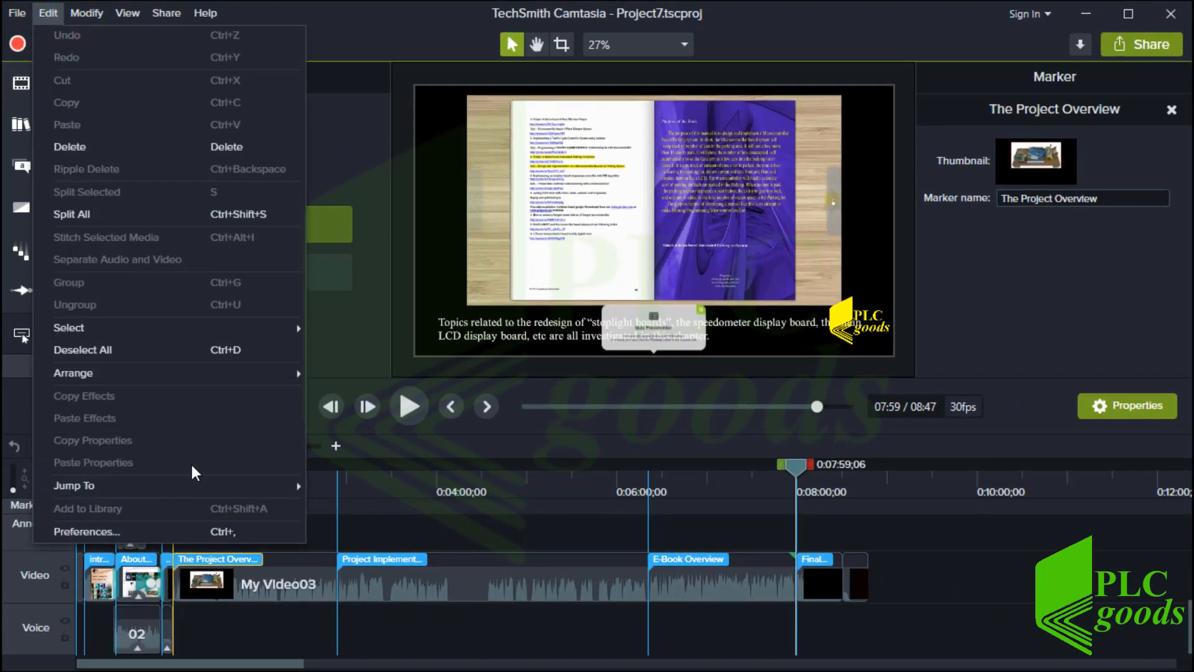
mouse_move(197, 480)
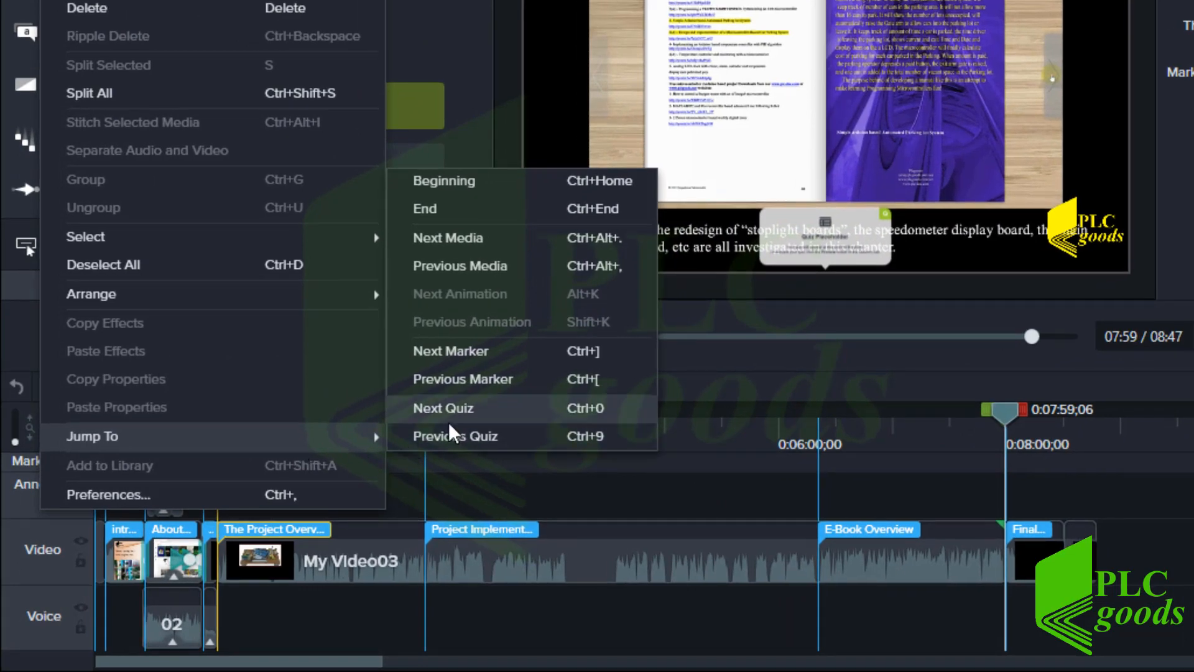
click(452, 375)
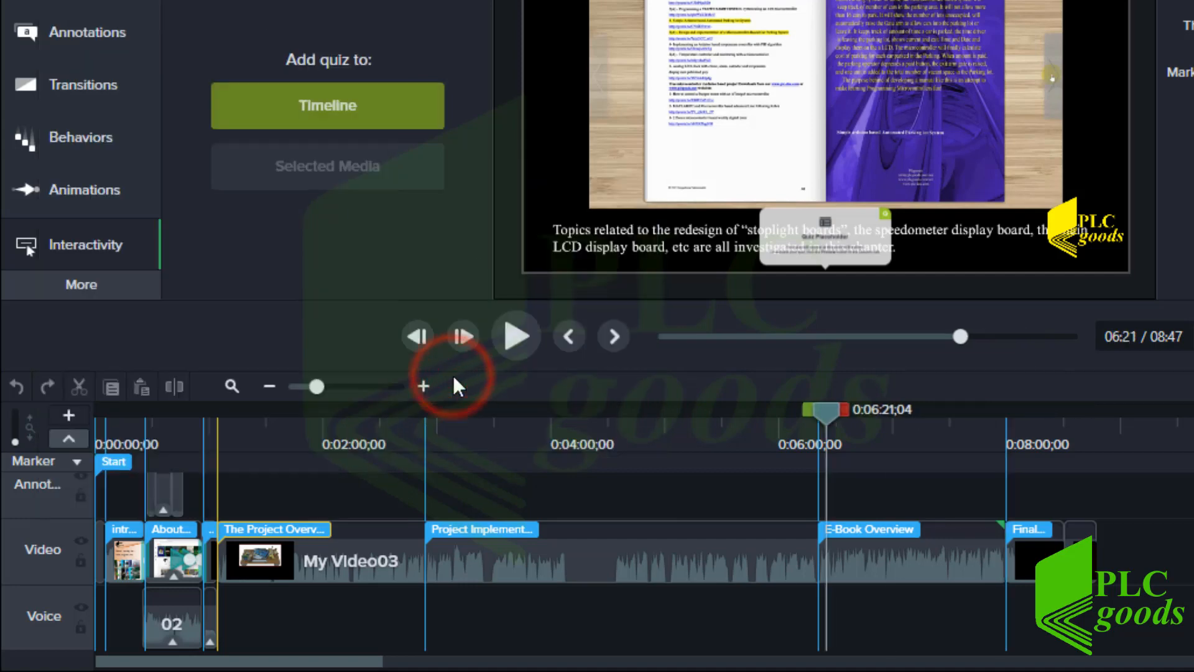
key(ctrl+bracketleft)
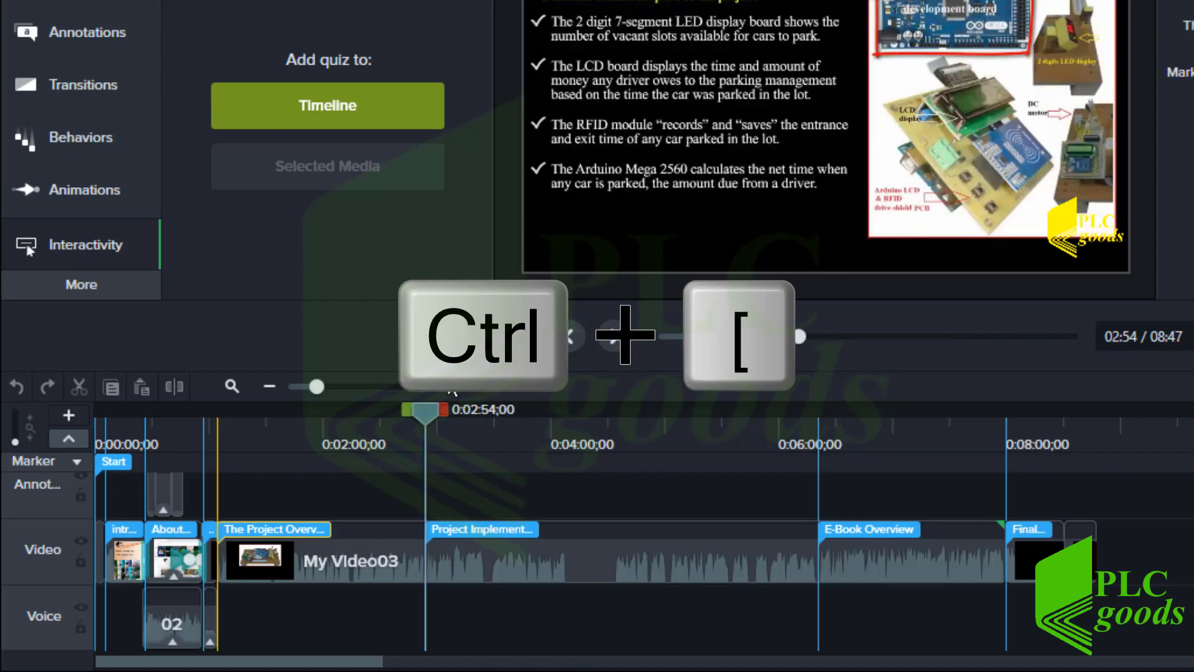
key(ctrl+bracketleft)
key(ctrl+bracketright)
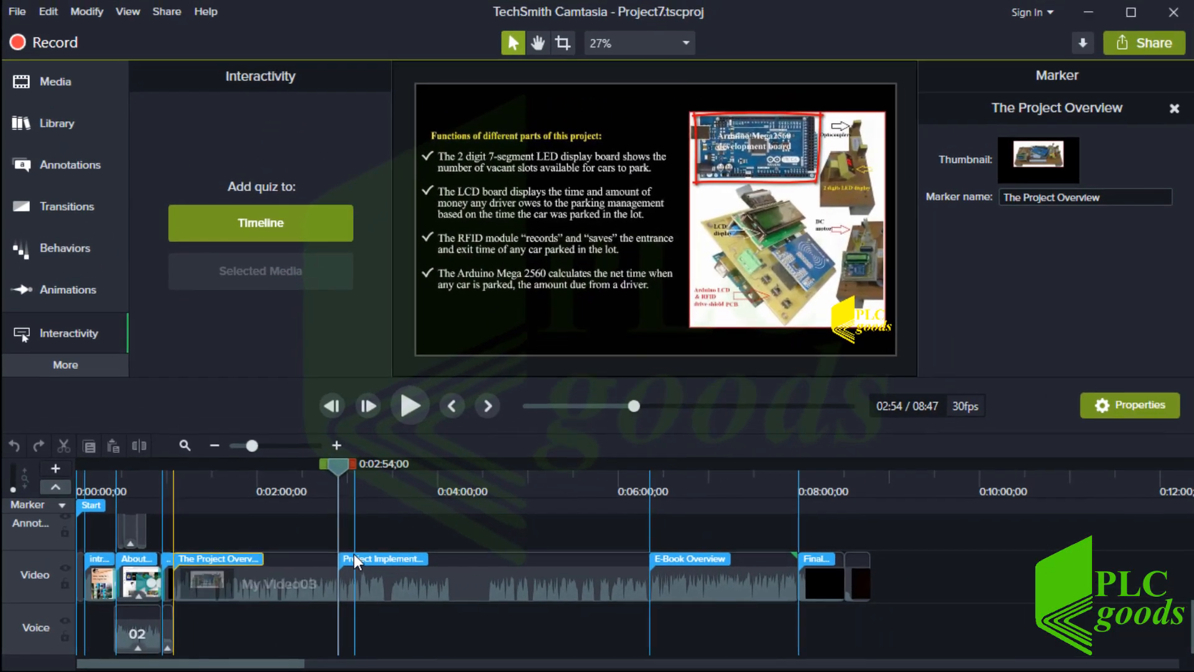
- Select the Project Implementation, E-Book Overview and Final Word markers in turn to view their properties
click(444, 525)
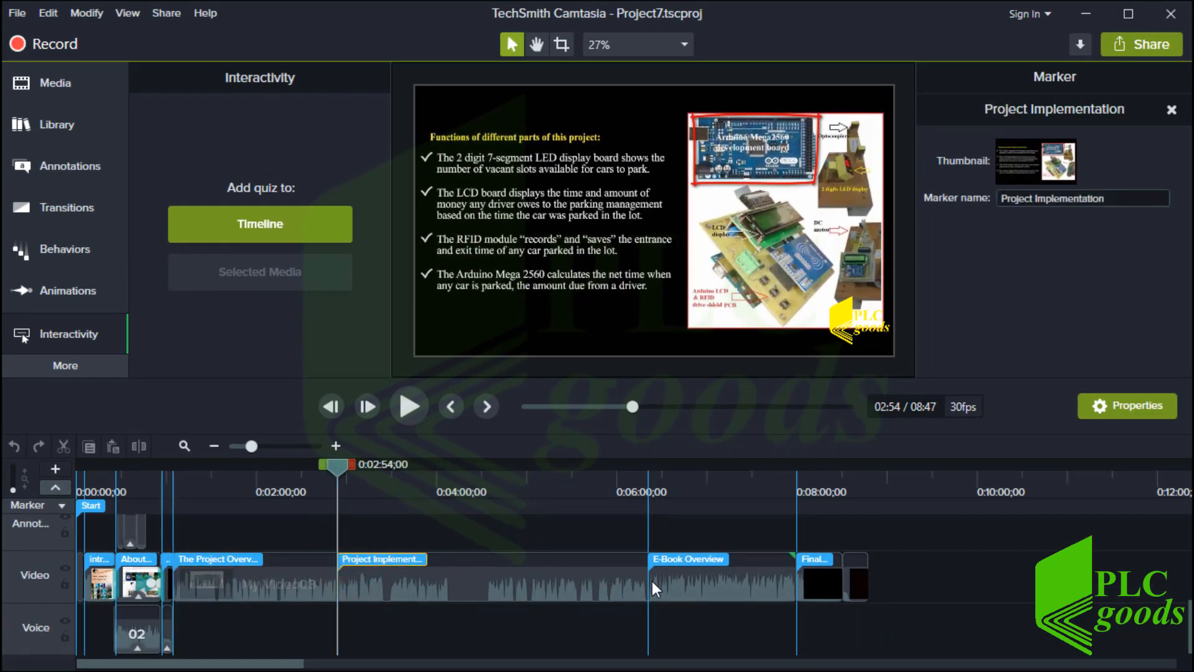
click(678, 559)
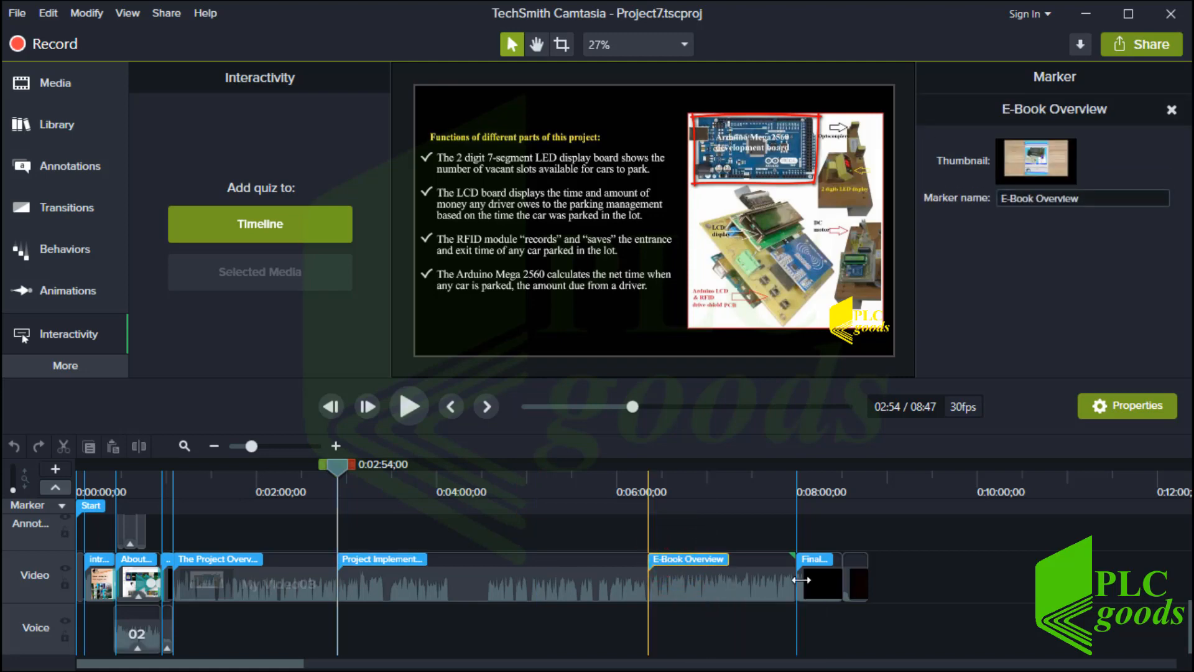
click(809, 558)
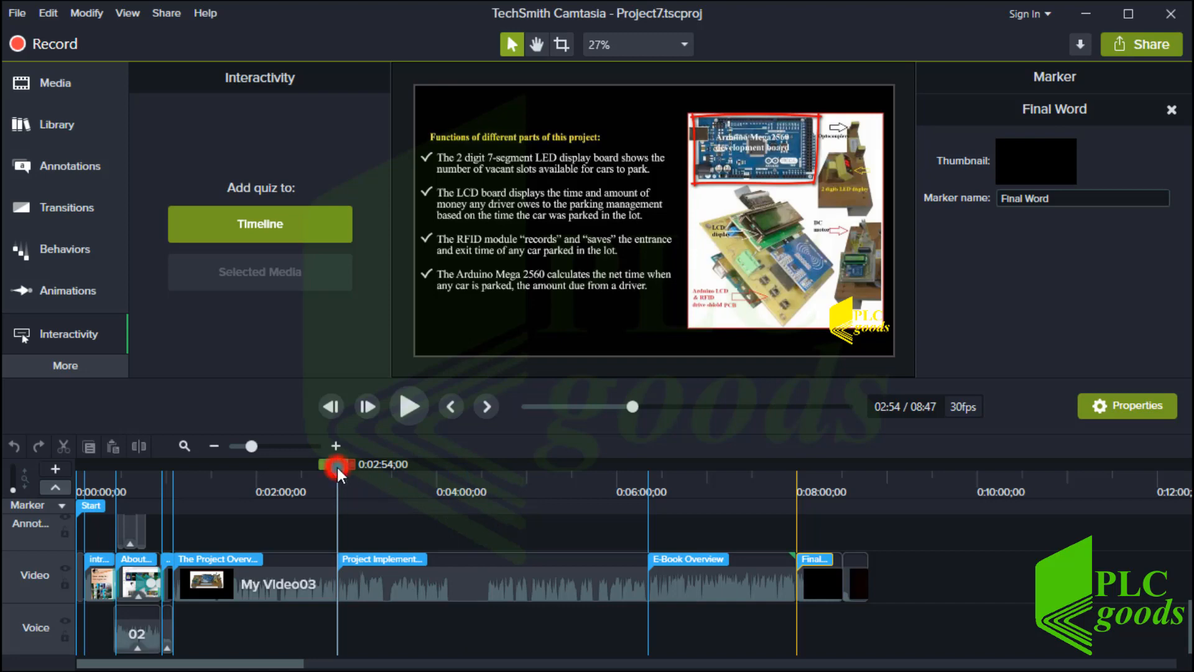
- Export the frame at 0:02:11;00 as the PNG file "Project7 (Time 0_02_11;00).png" in the output folder
drag(337, 467, 274, 467)
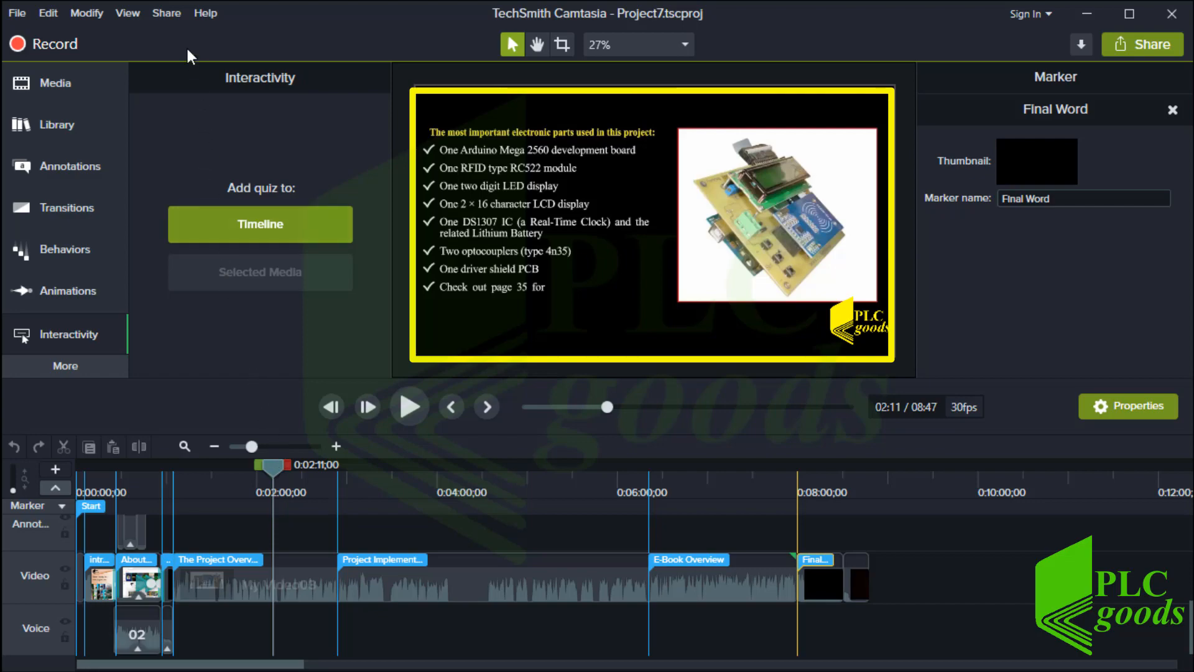
click(167, 12)
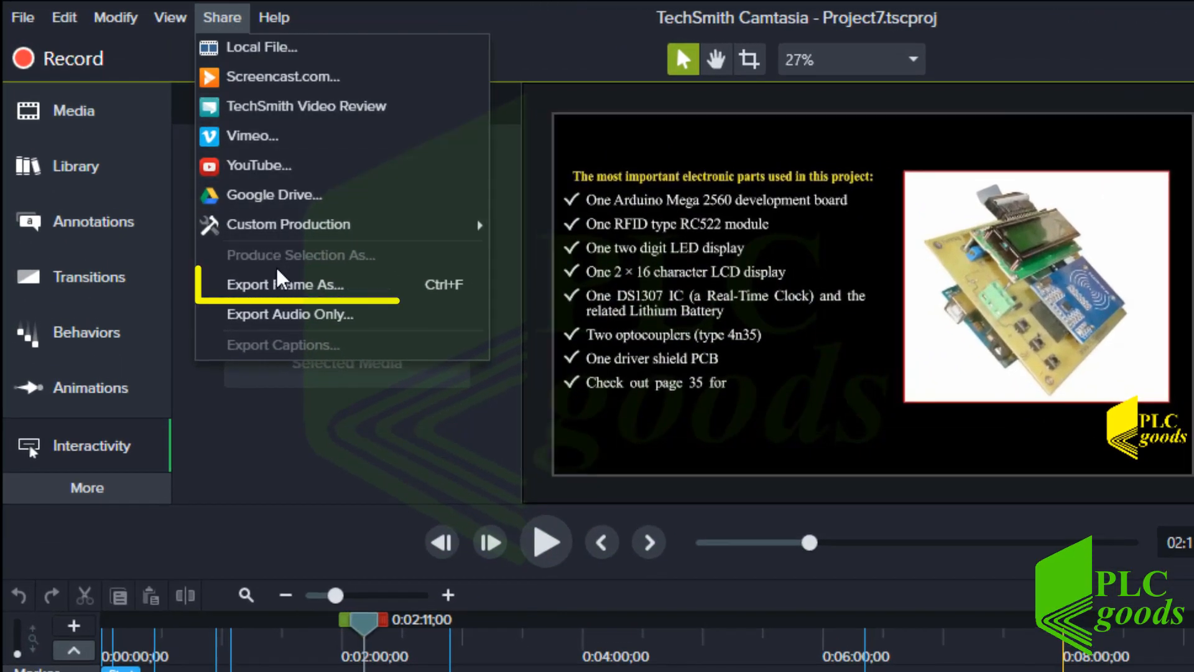
click(288, 287)
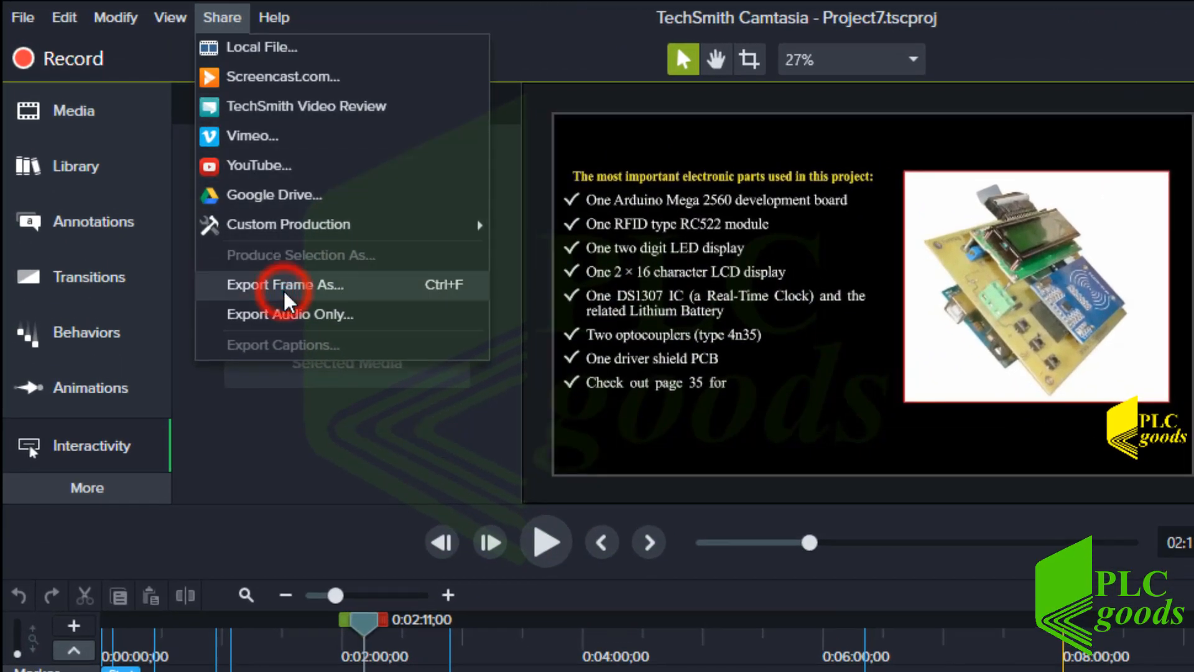
click(377, 494)
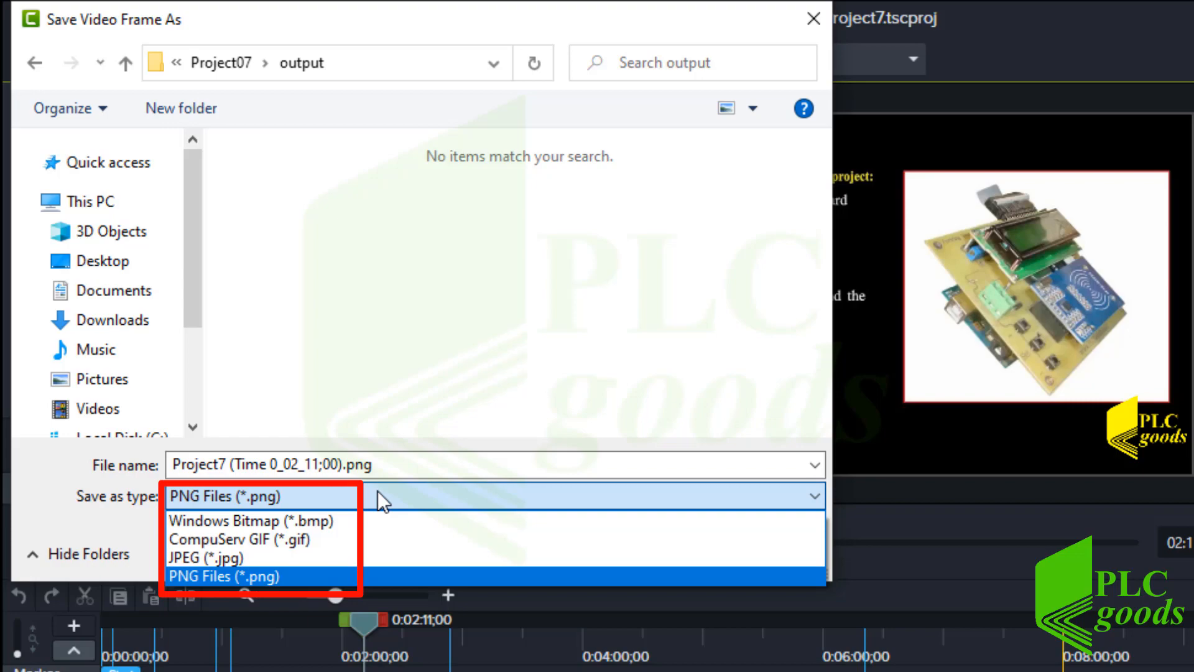
click(379, 492)
click(618, 558)
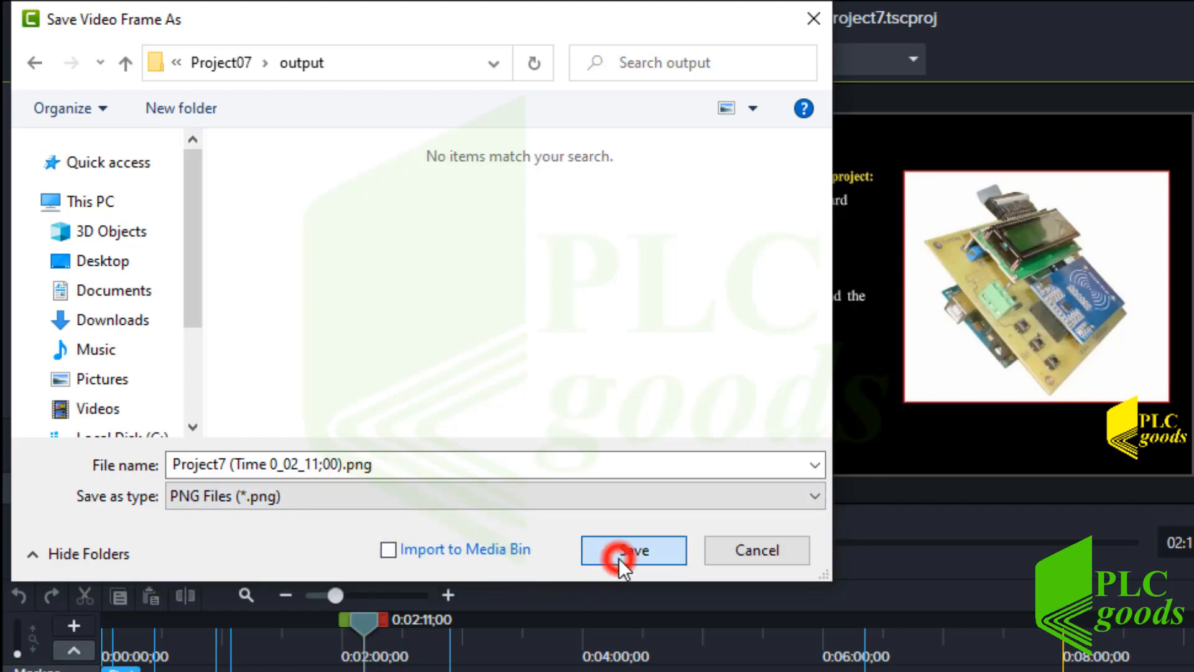
- Switch to the output folder in File Explorer, view the exported frame image in Photos and close it
key(alt+Tab)
key(Tab)
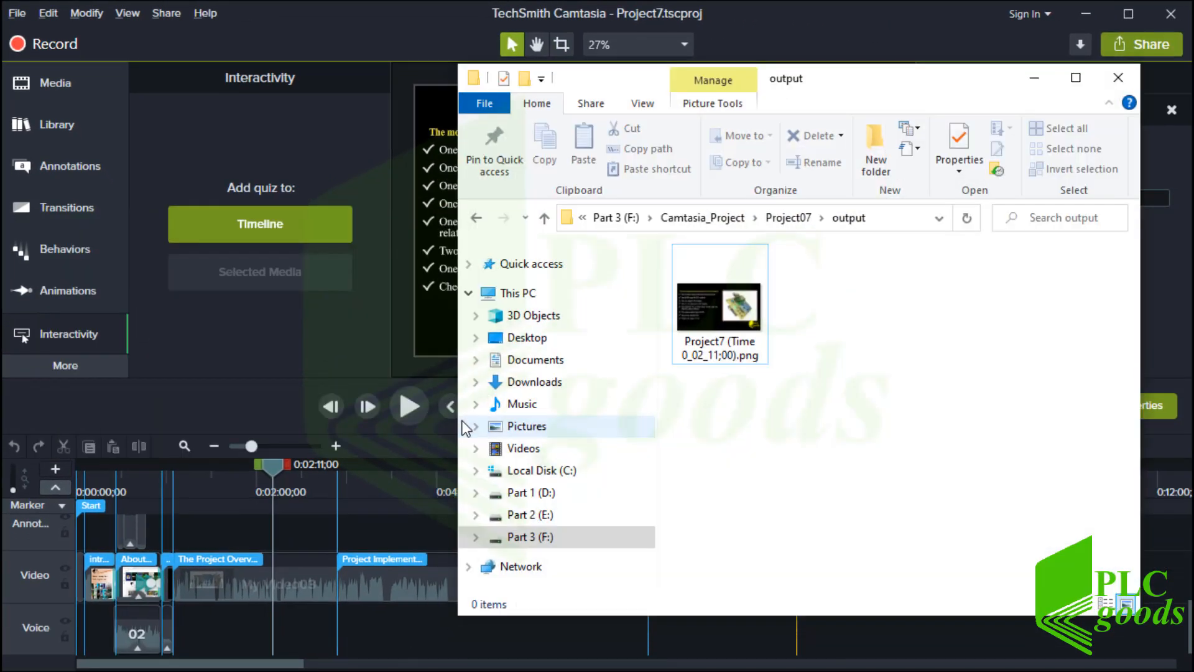
double_click(707, 323)
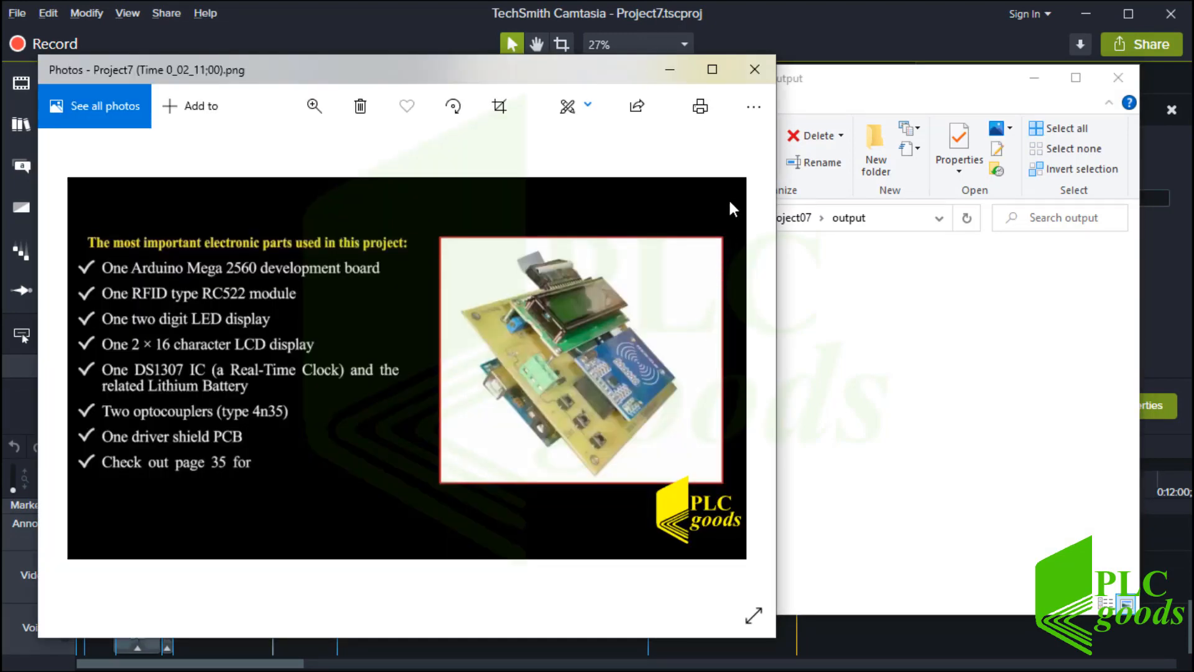
click(758, 67)
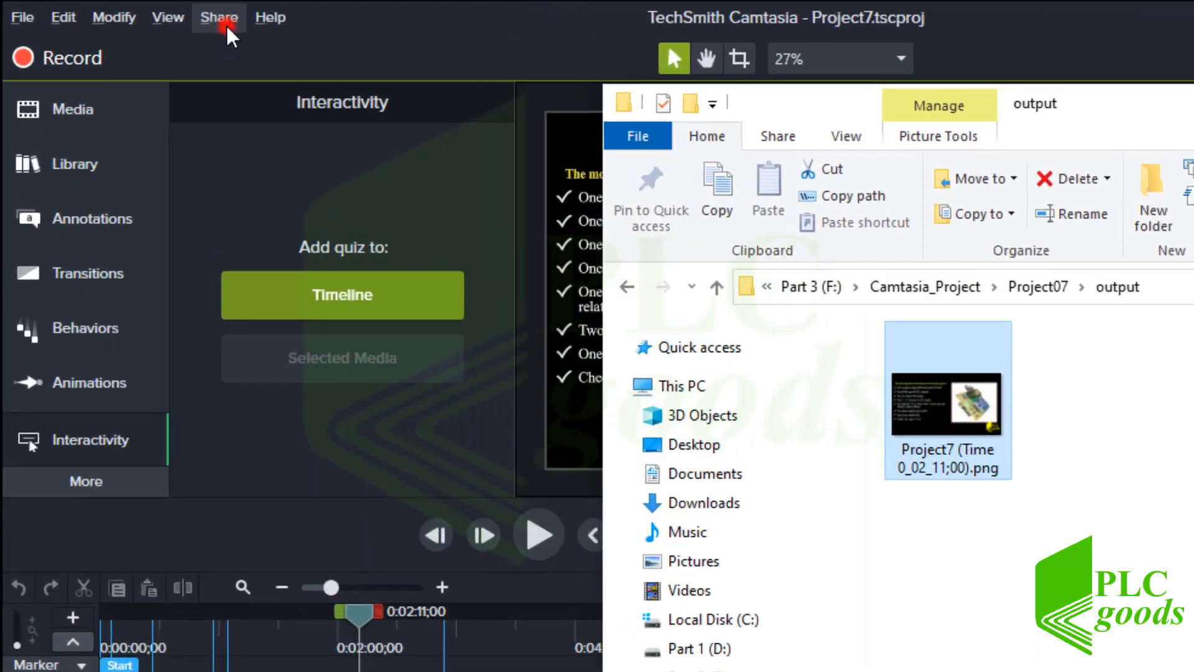
- Export only the project's audio as the Wave file Audio.wav in the output folder, and select the exported file in File Explorer
click(166, 13)
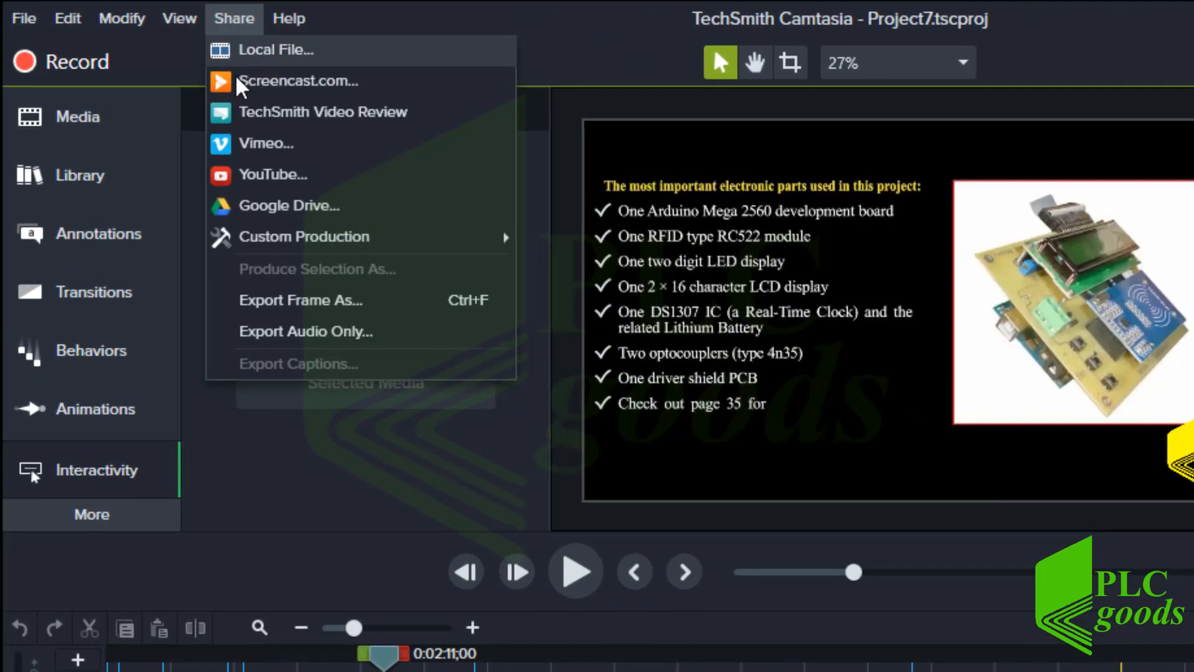
click(287, 332)
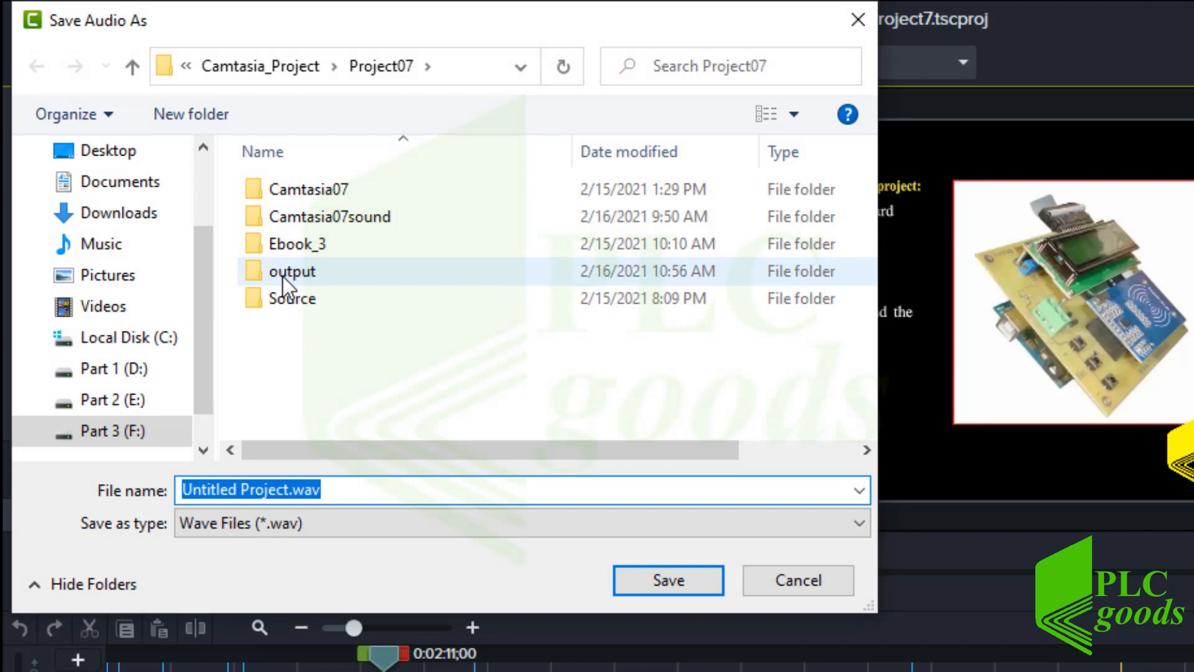
click(283, 277)
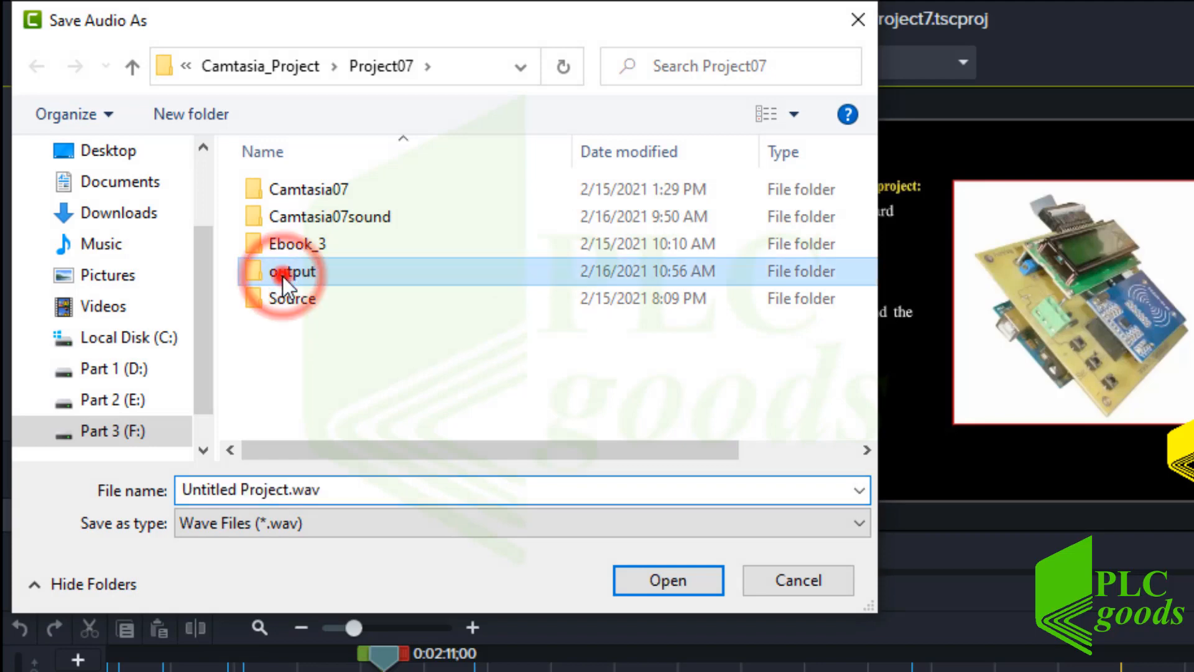
double_click(283, 277)
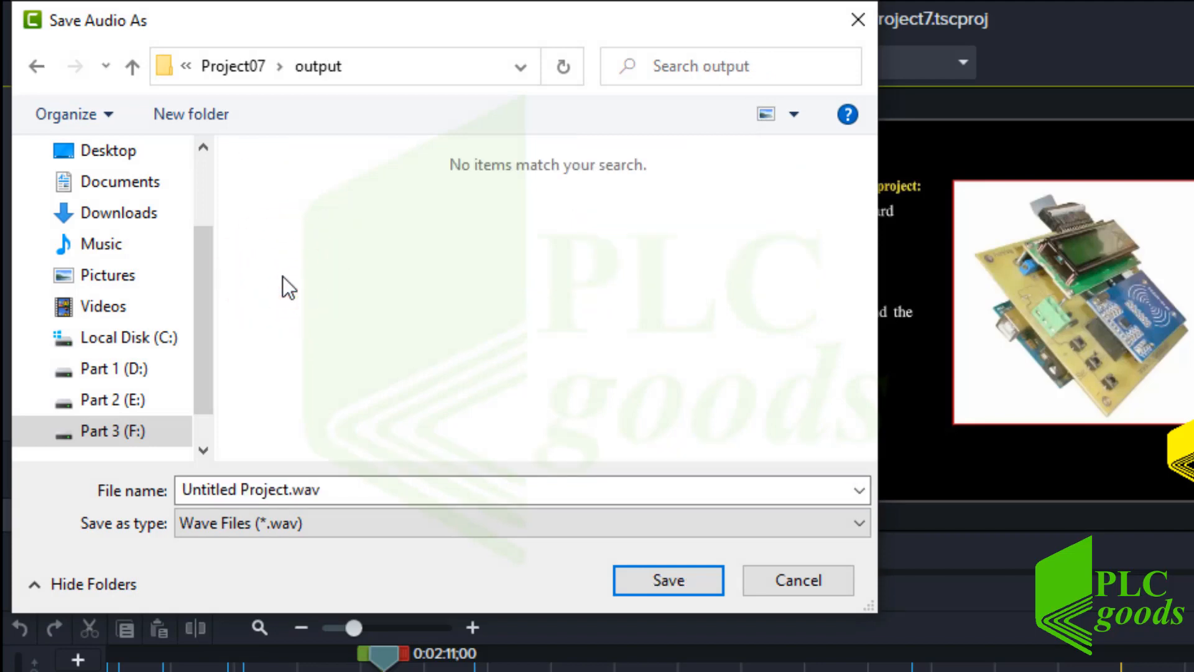
click(287, 489)
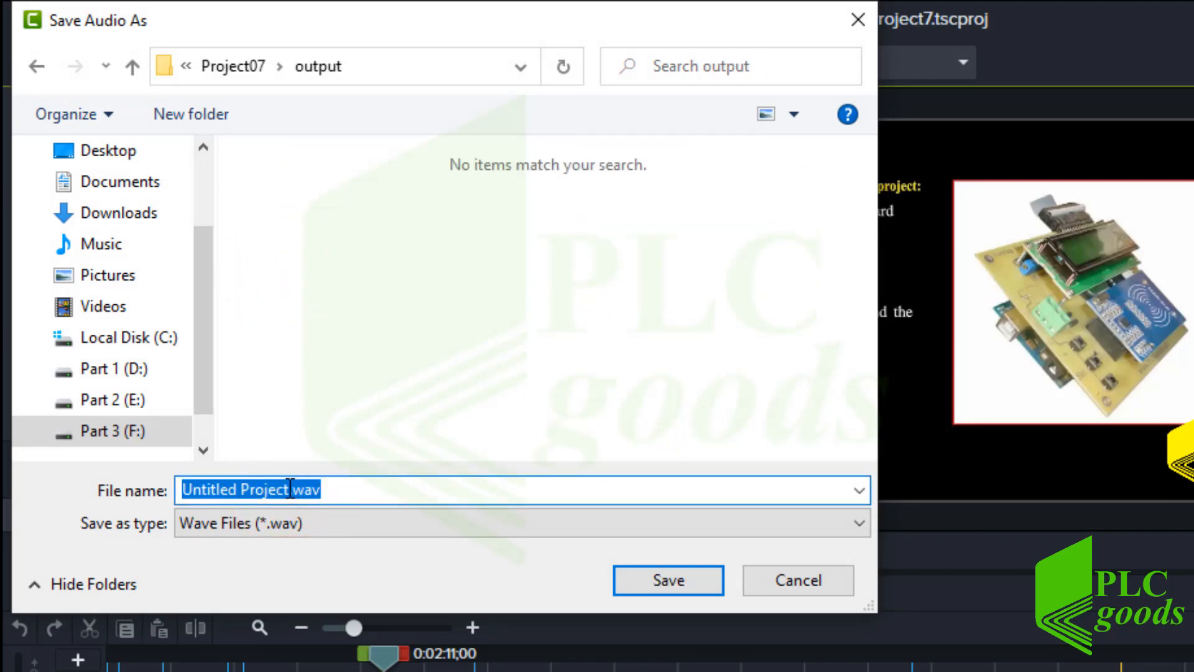
drag(287, 490, 165, 487)
text(Audio)
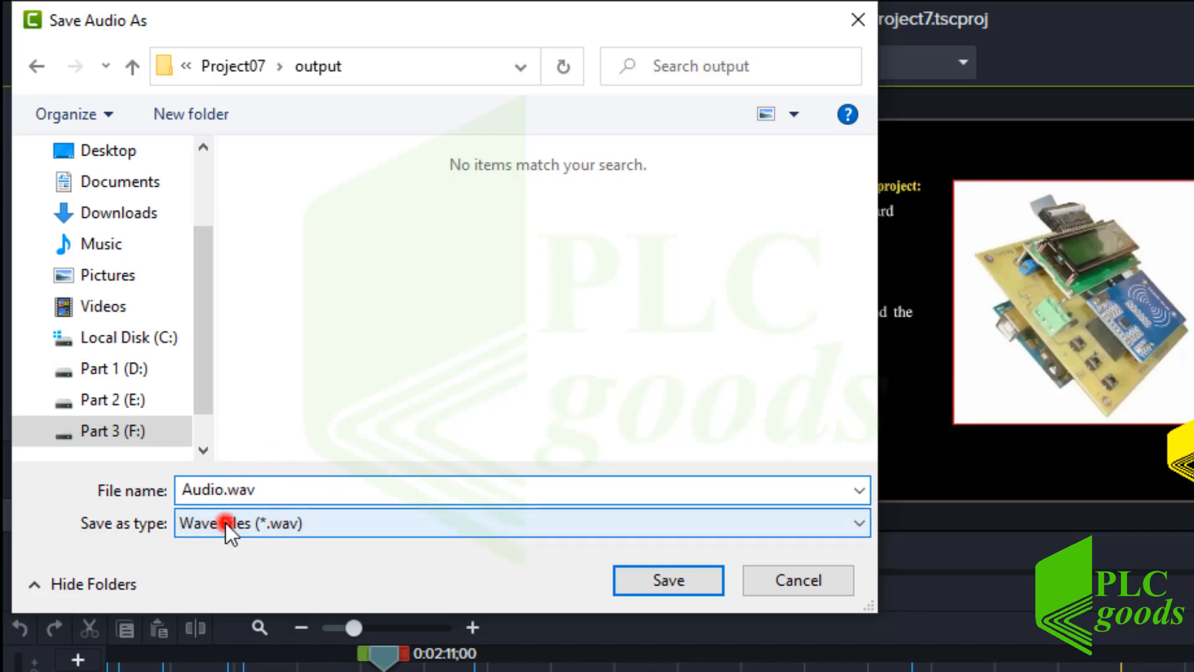
click(225, 524)
click(225, 524)
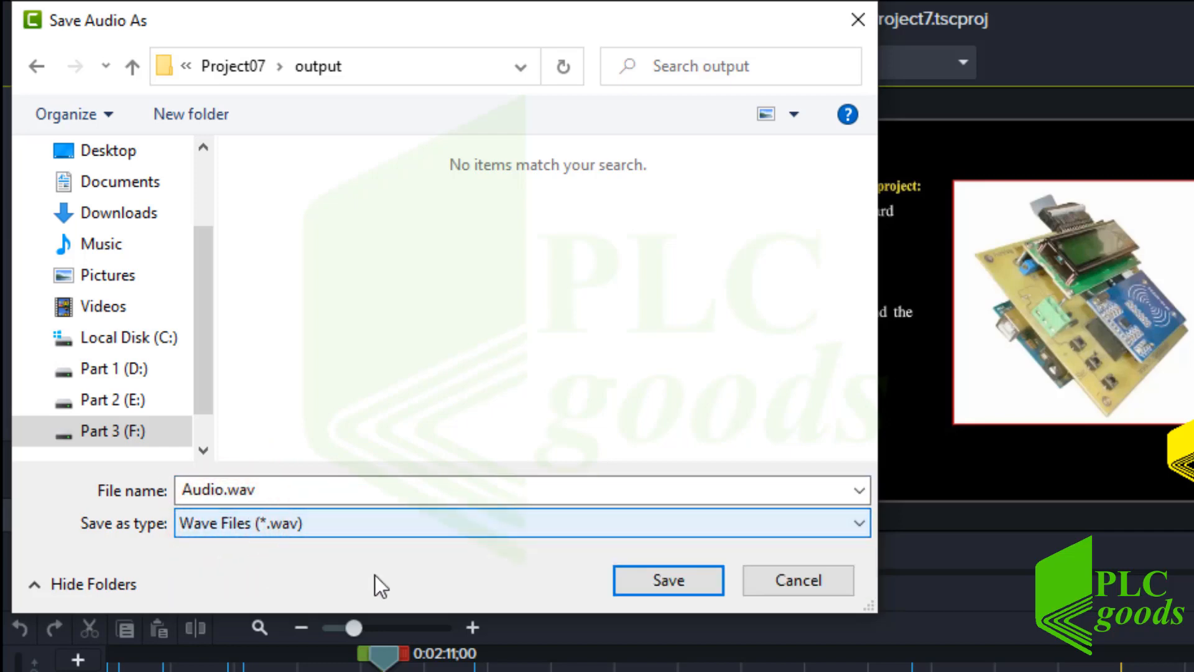
click(645, 580)
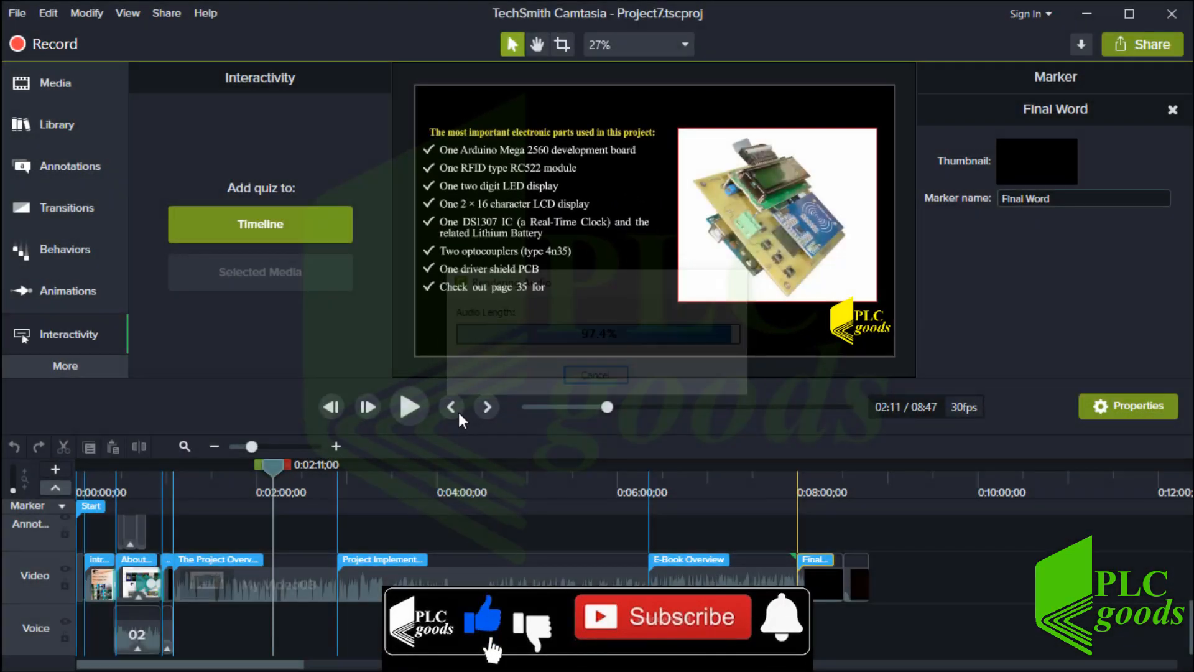
key(alt+Tab)
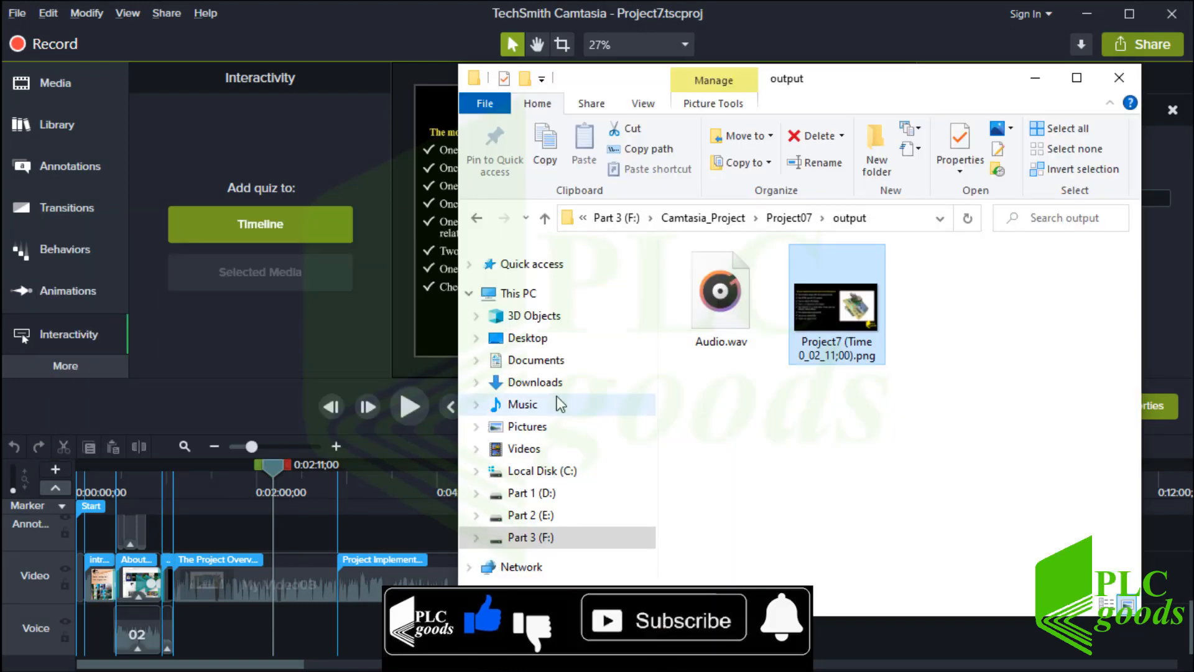
click(715, 306)
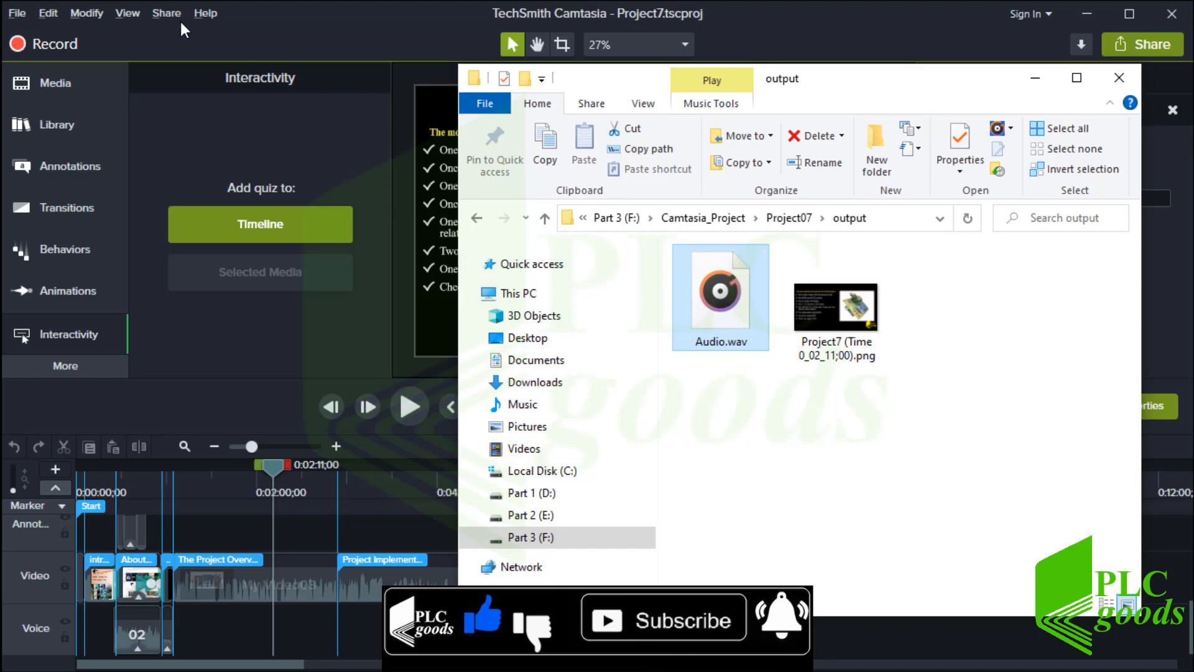
- Make the hidden captions track visible and move the playhead to 0:00:16;17 over the third caption
click(163, 13)
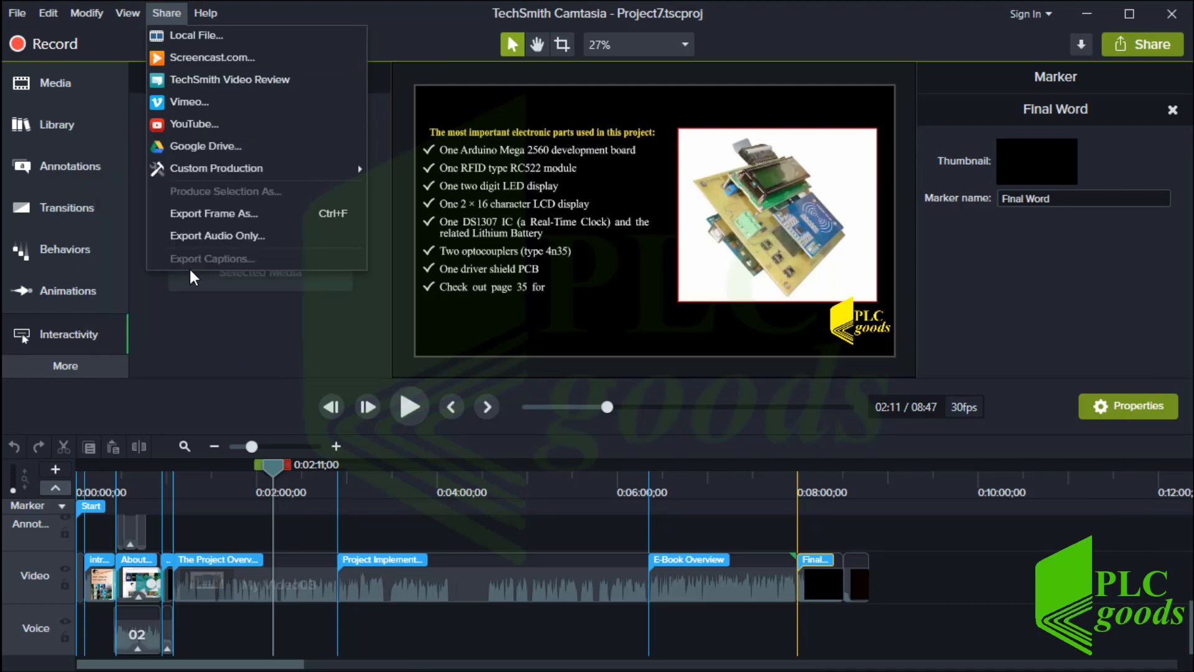
click(193, 322)
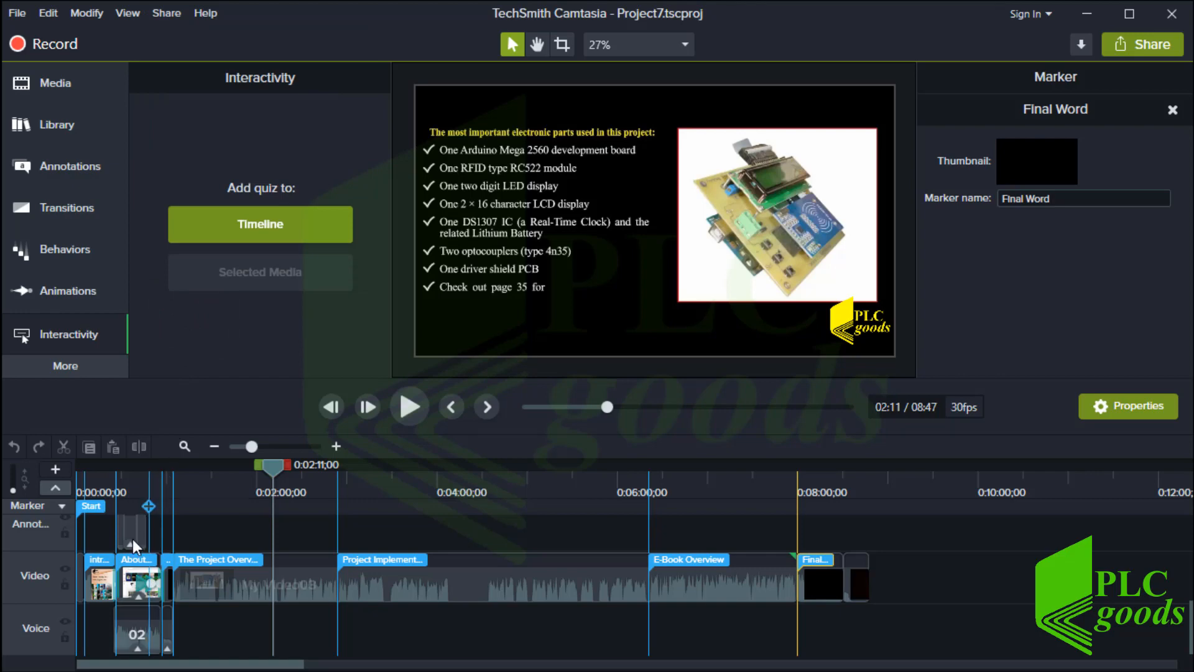
scroll(122, 555, up, 3)
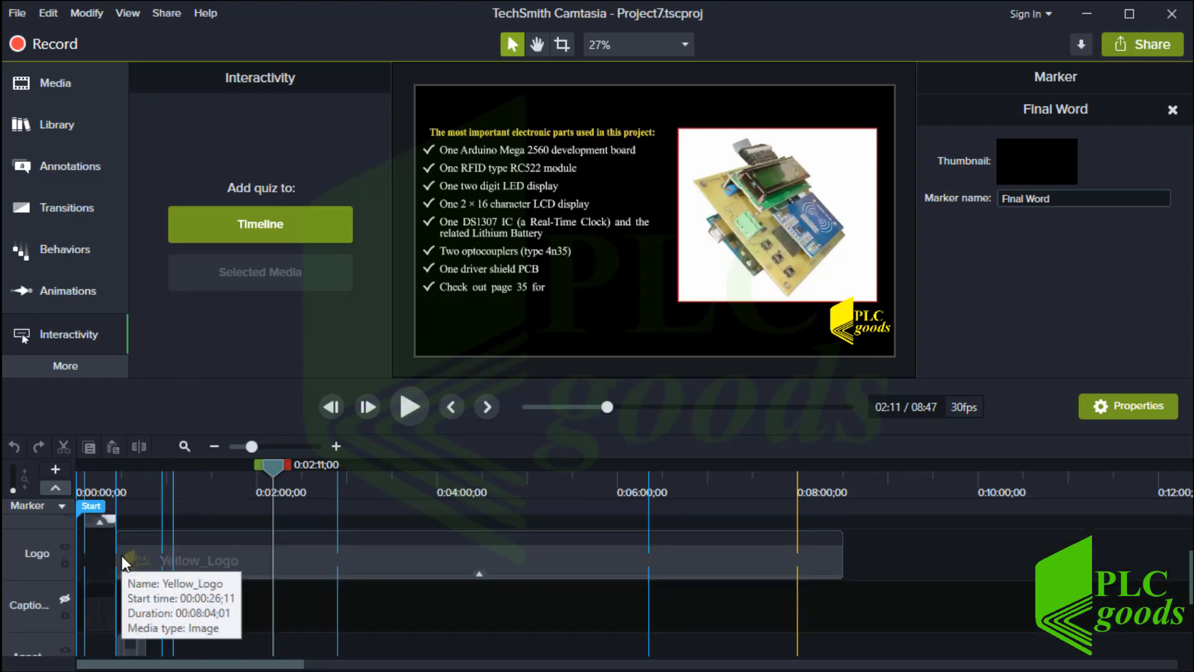
click(68, 554)
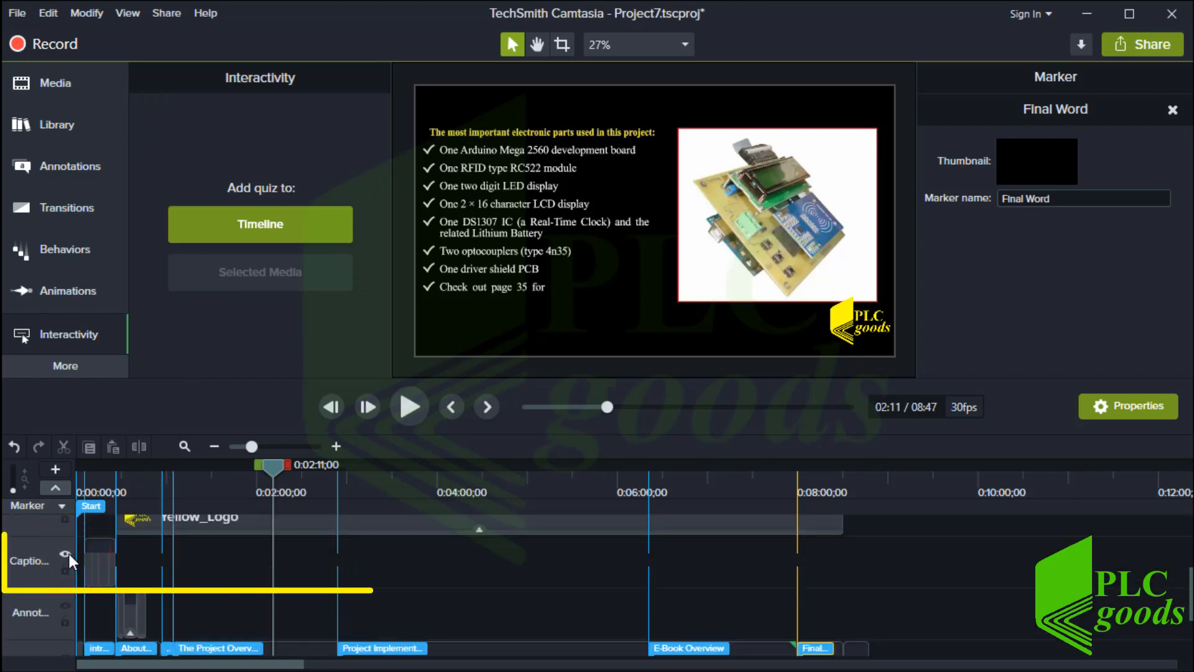
click(100, 476)
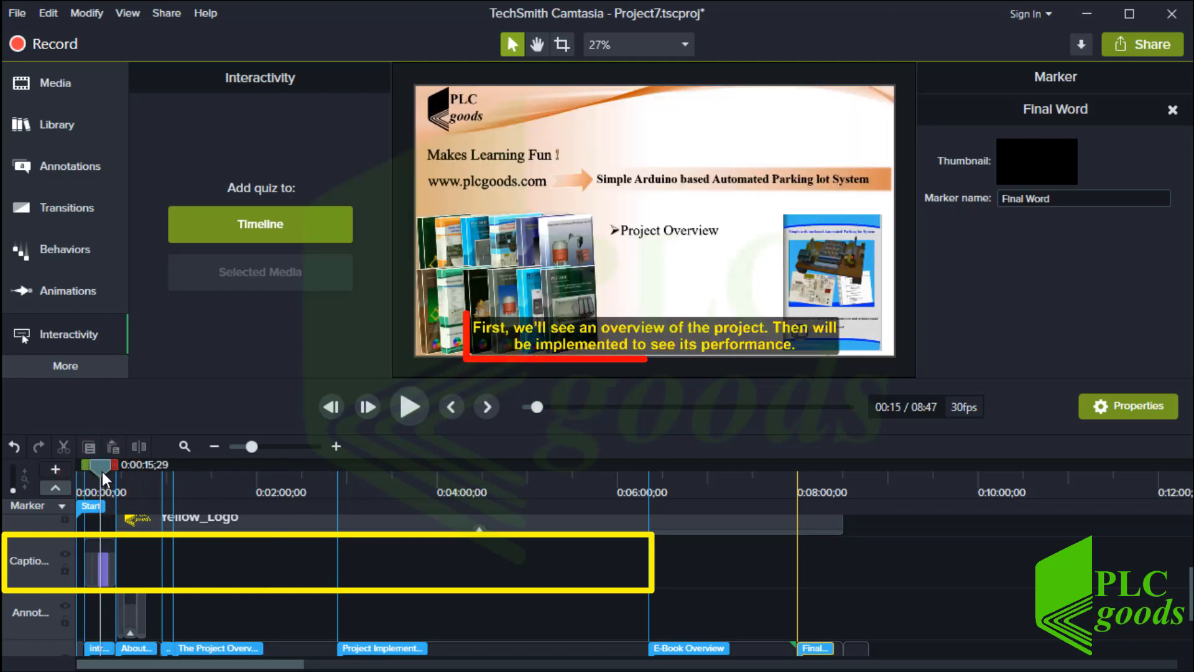
drag(102, 471, 103, 469)
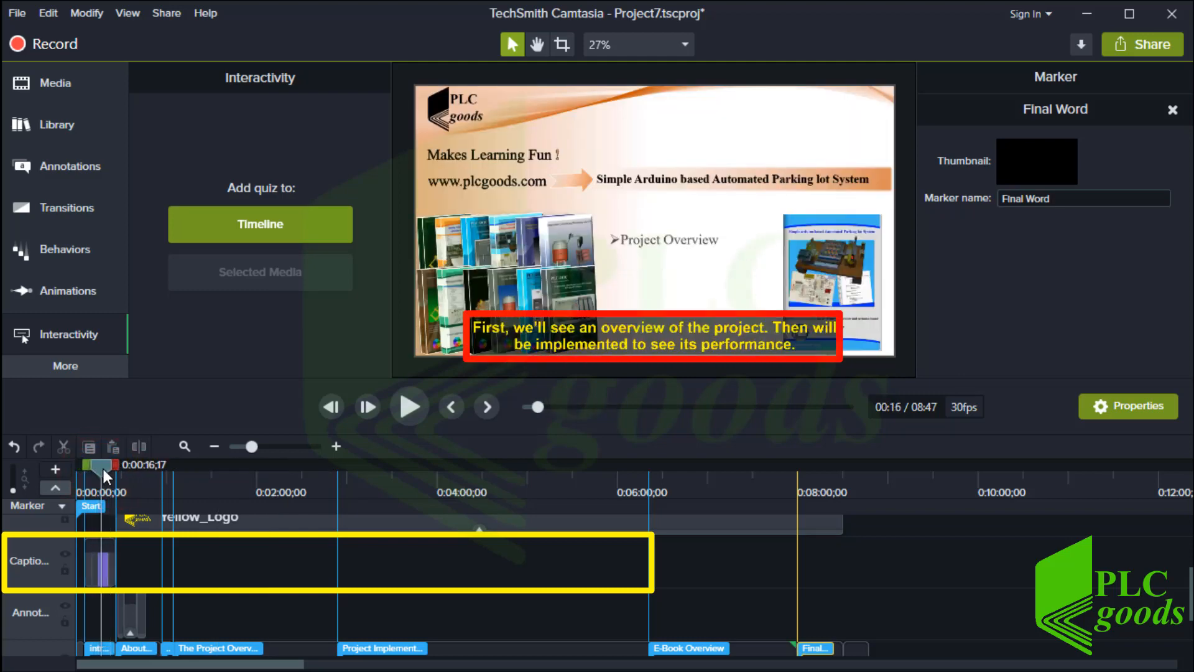
- Export the project's captions as a SubRip caption file (*.srt) named Caption in the output folder
click(334, 446)
click(336, 447)
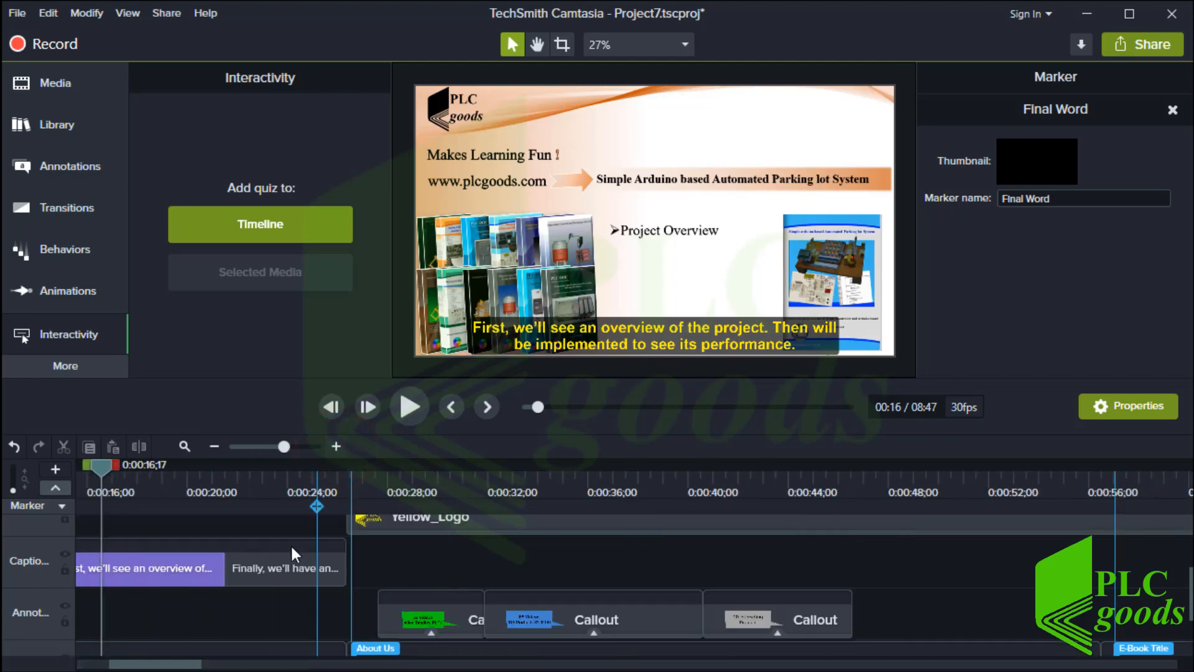
drag(138, 667, 107, 666)
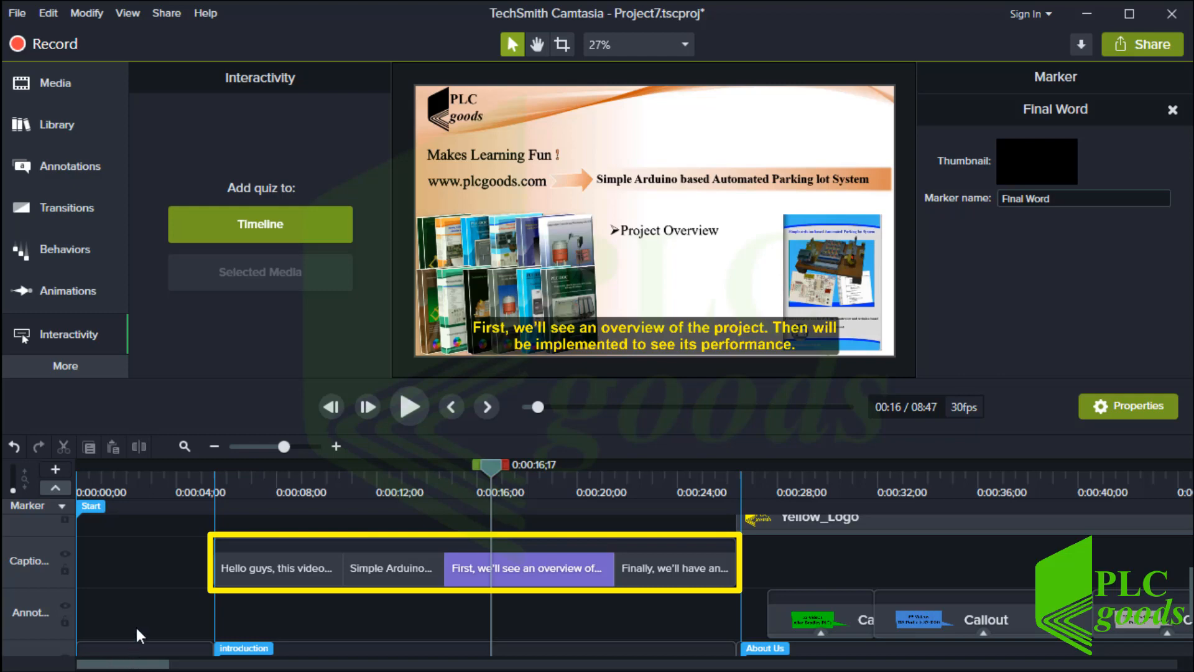
click(163, 14)
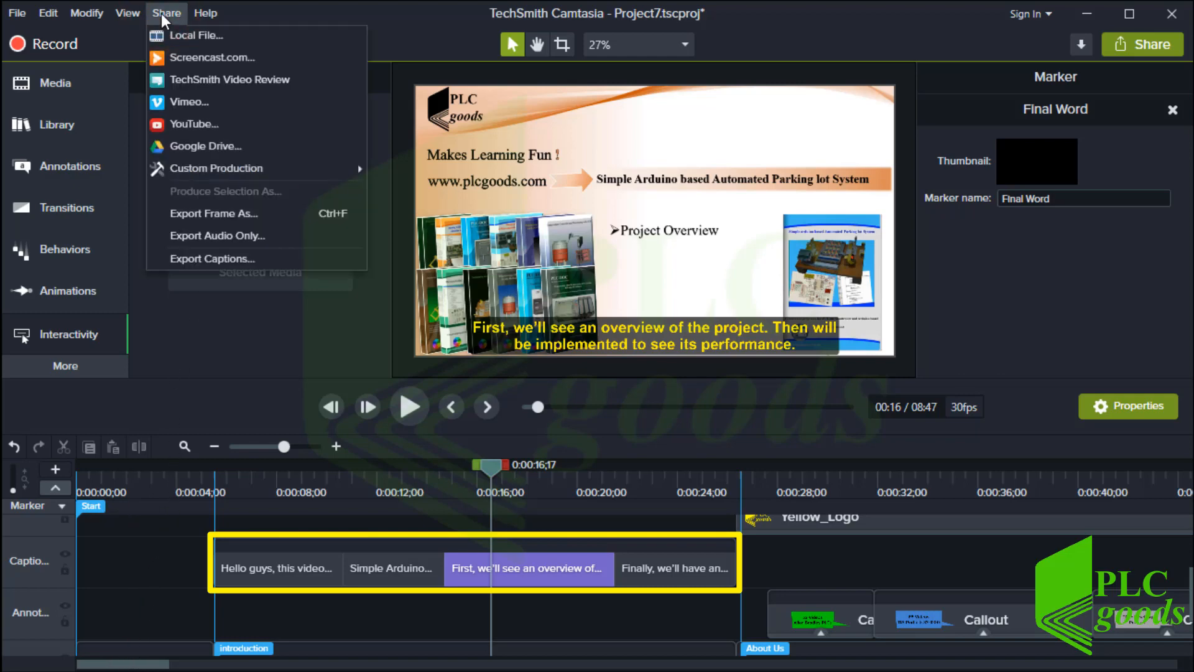
click(211, 261)
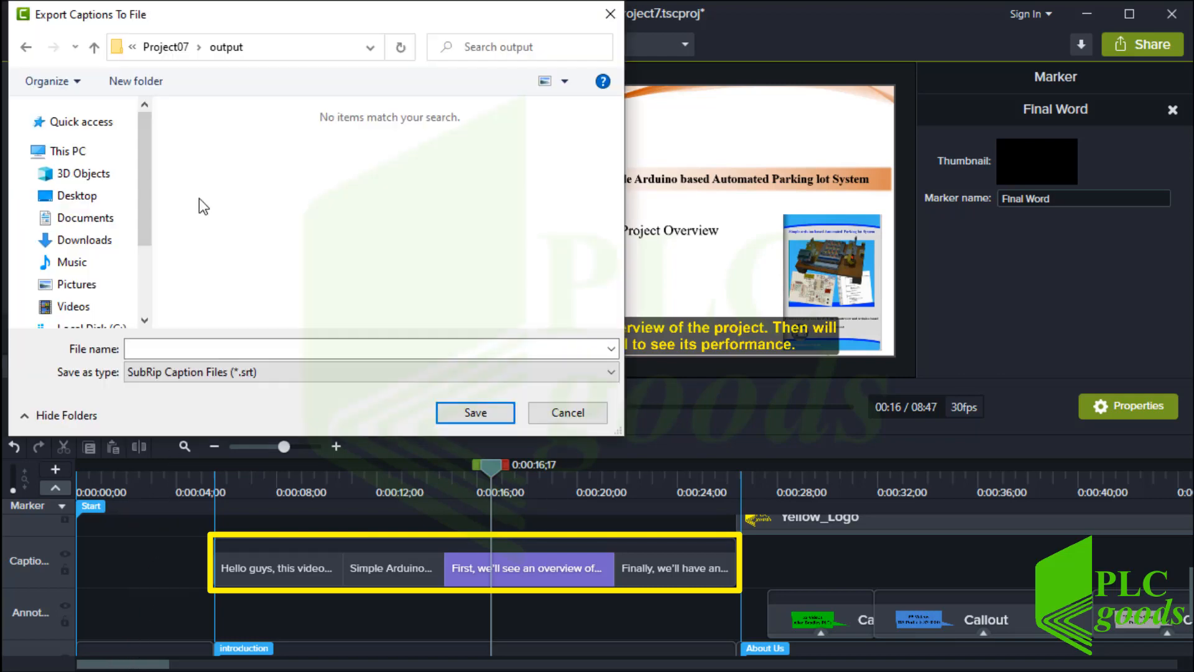
click(202, 348)
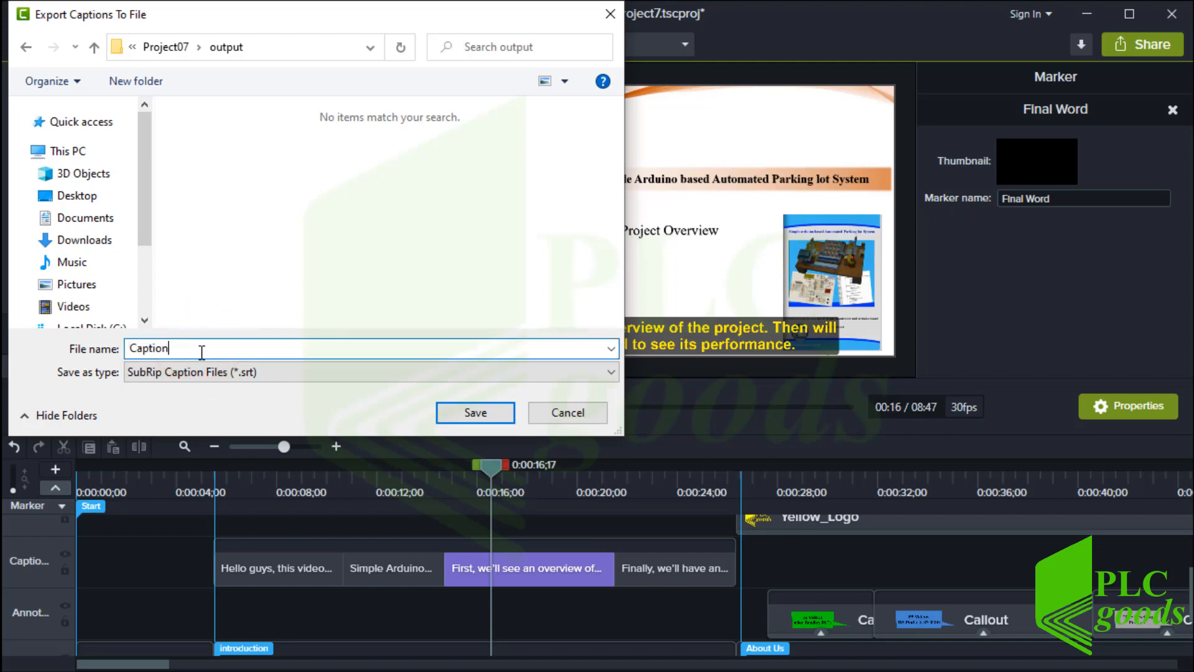
click(203, 373)
click(213, 372)
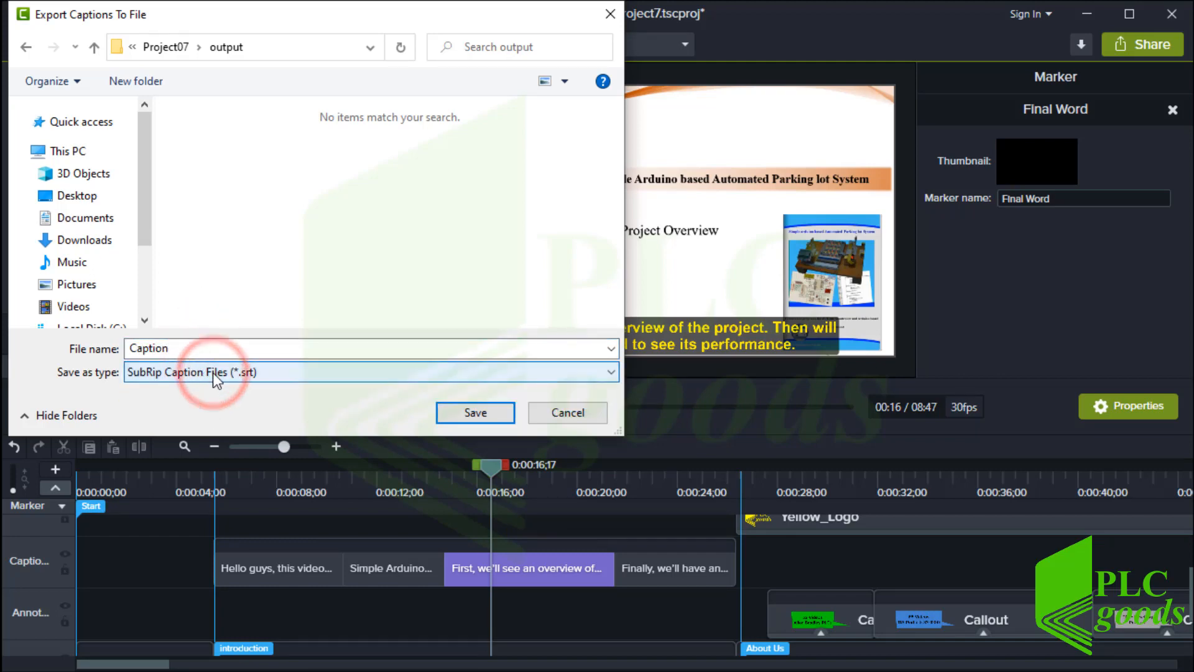
click(461, 412)
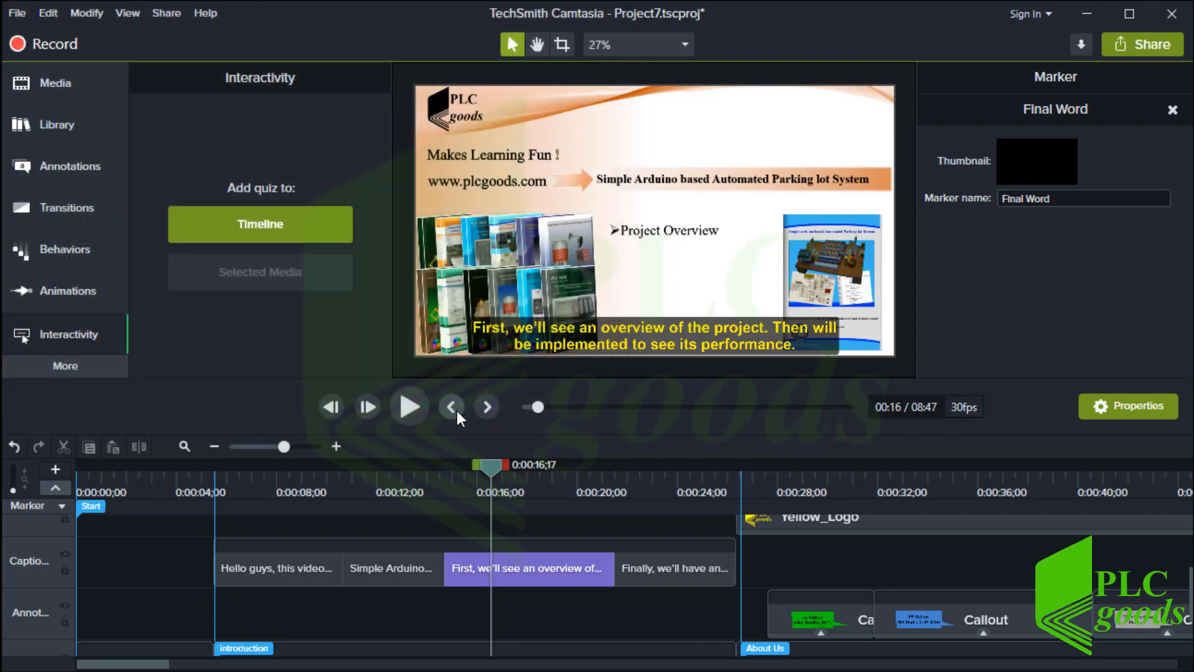
- Switch to the output folder in File Explorer, open Caption.srt in Notepad, highlight the first caption entry and close the file
key(alt+Tab)
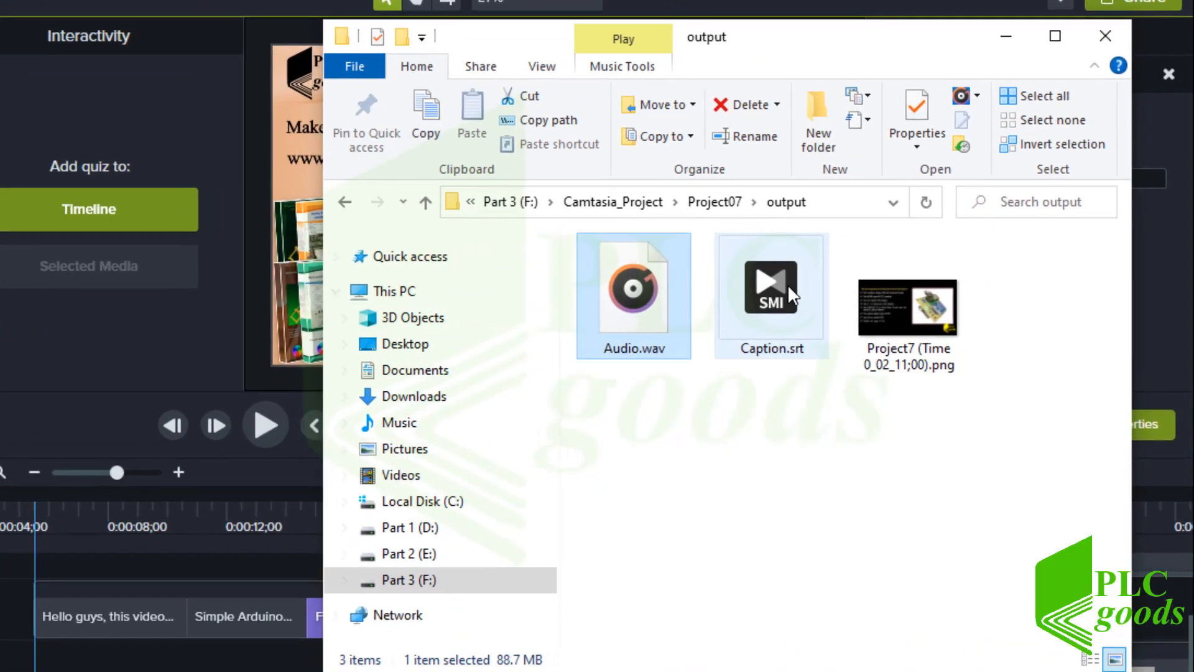
click(787, 285)
right_click(789, 283)
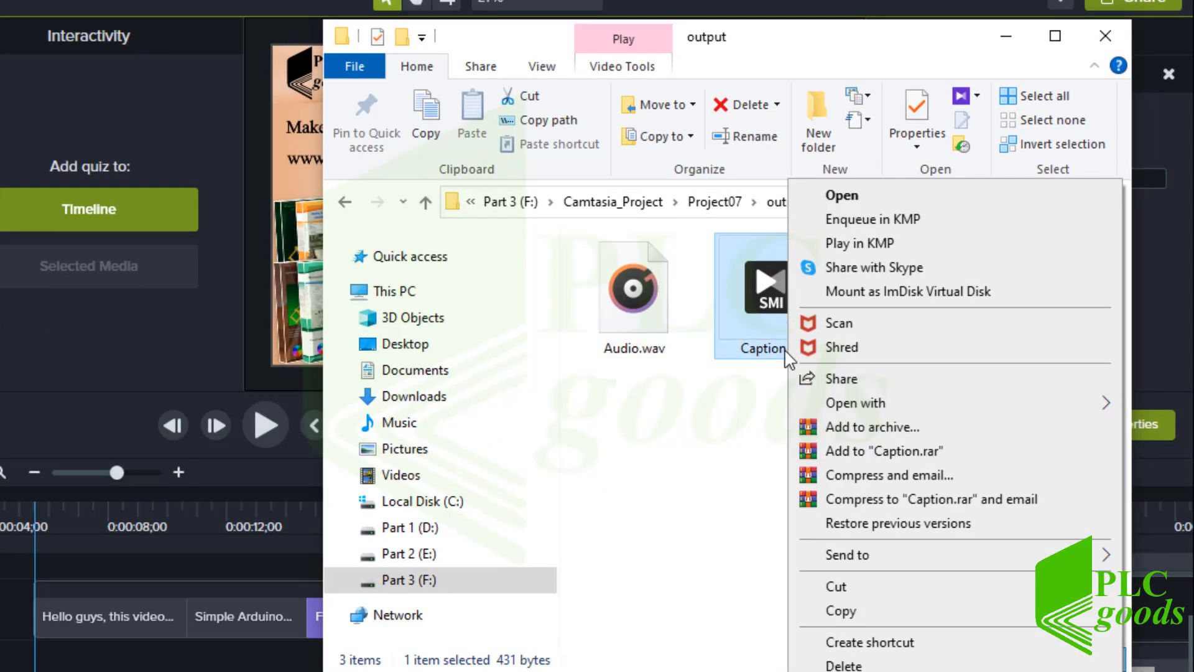
mouse_move(812, 402)
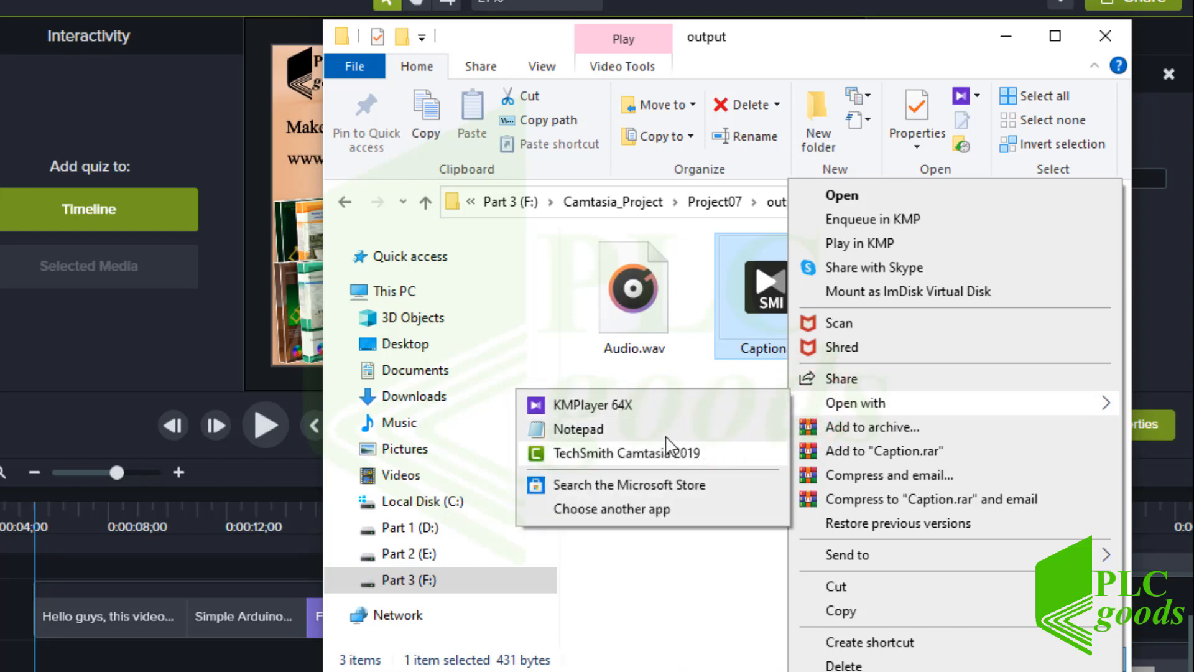
click(563, 431)
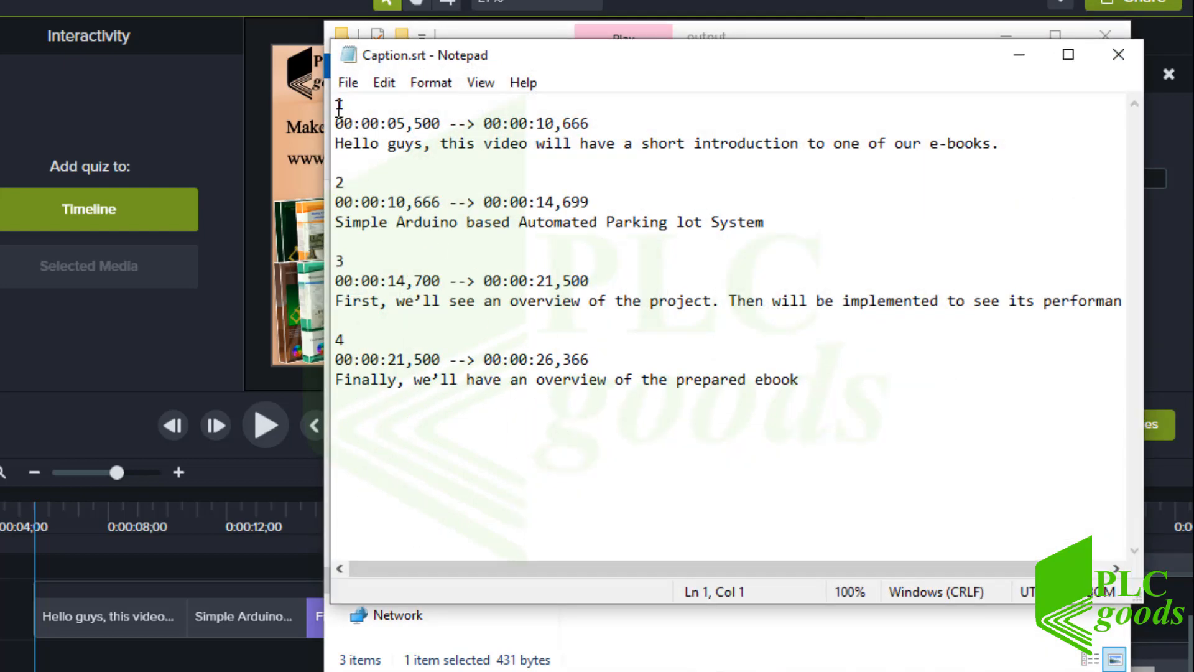
drag(339, 107, 1003, 143)
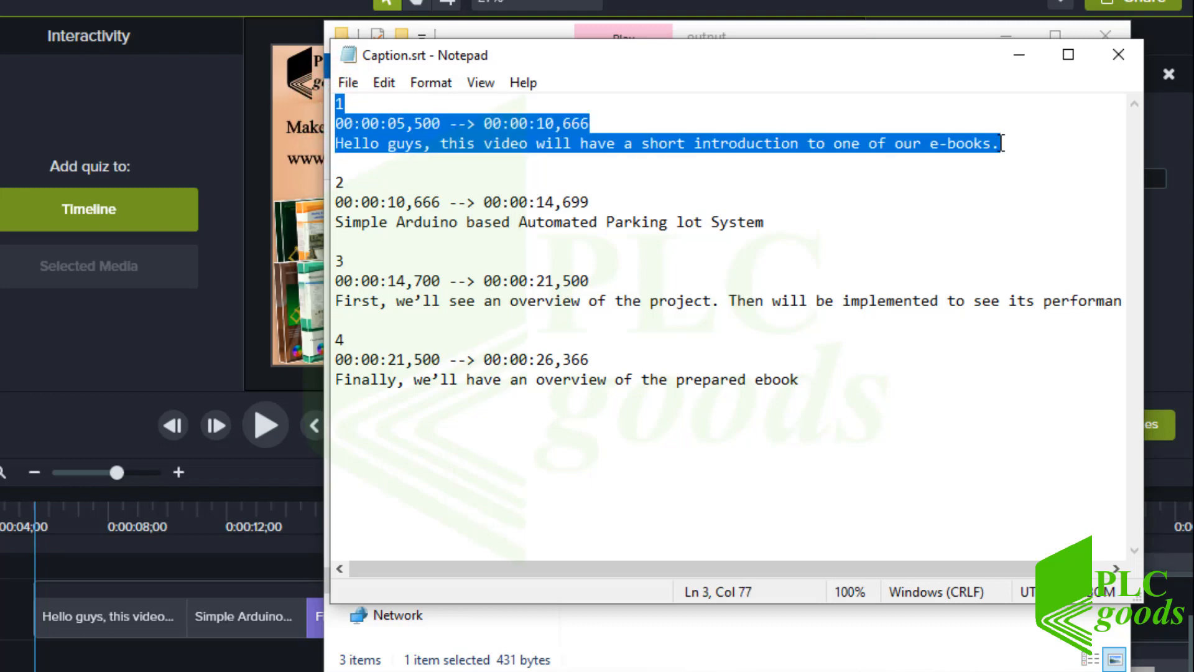
click(1119, 54)
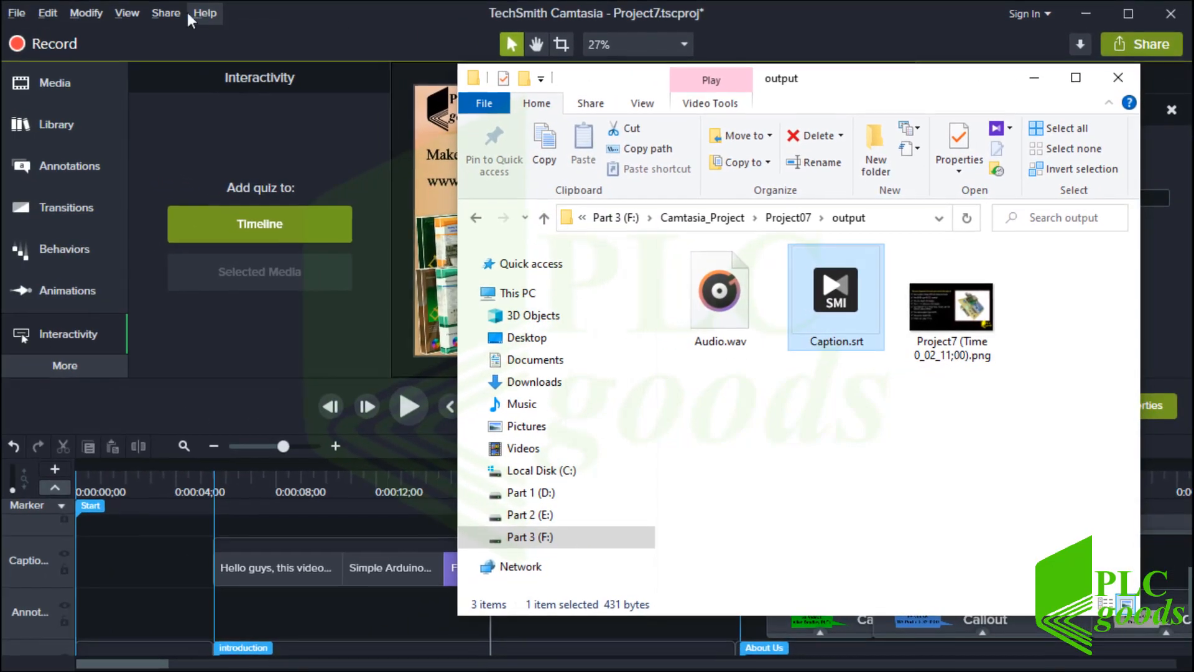
- Select the timeline range from 0:00:05;16 to the end of the last caption, just before the About Us marker
click(166, 13)
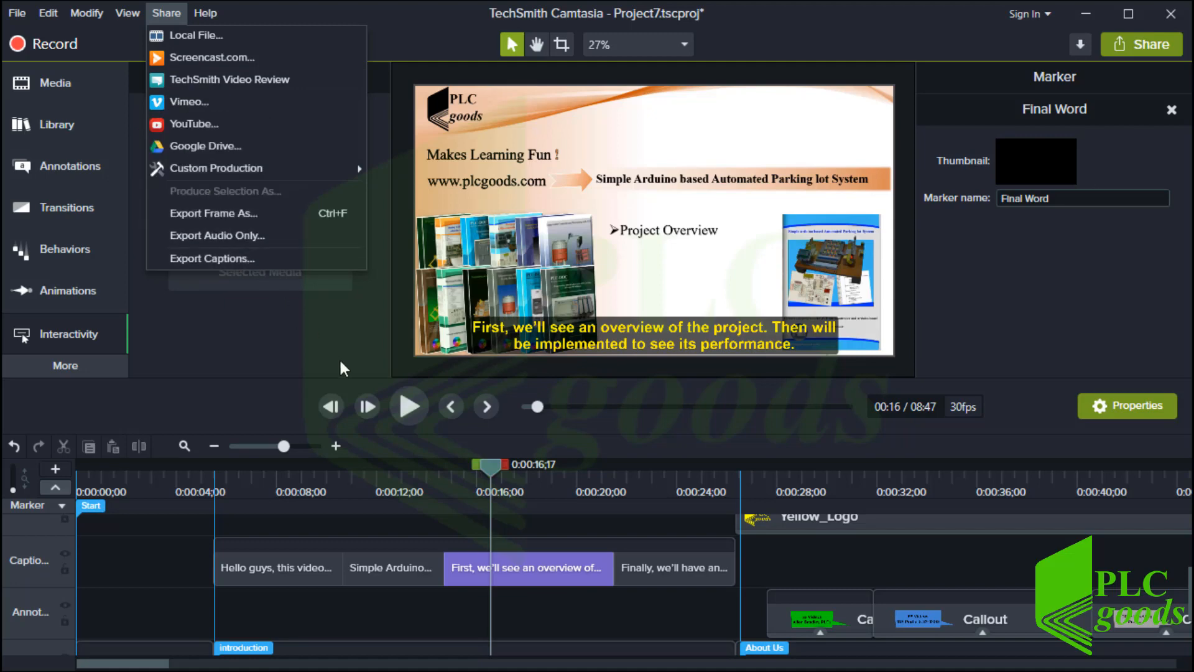
click(477, 467)
drag(476, 465, 207, 465)
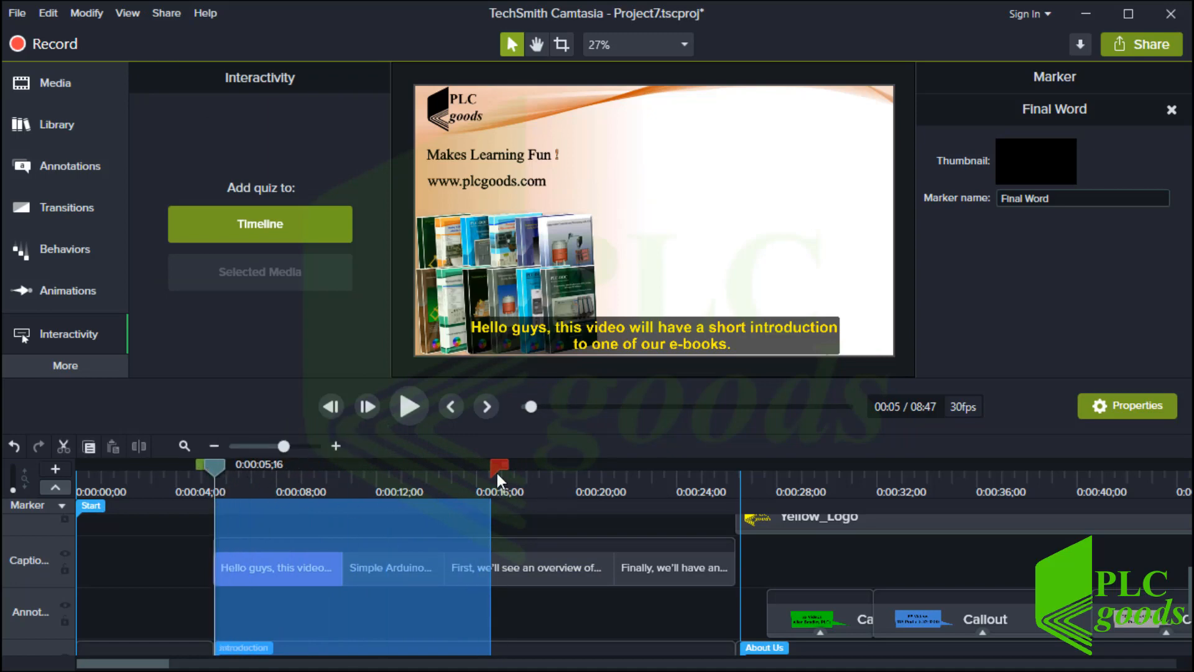
drag(498, 471, 729, 463)
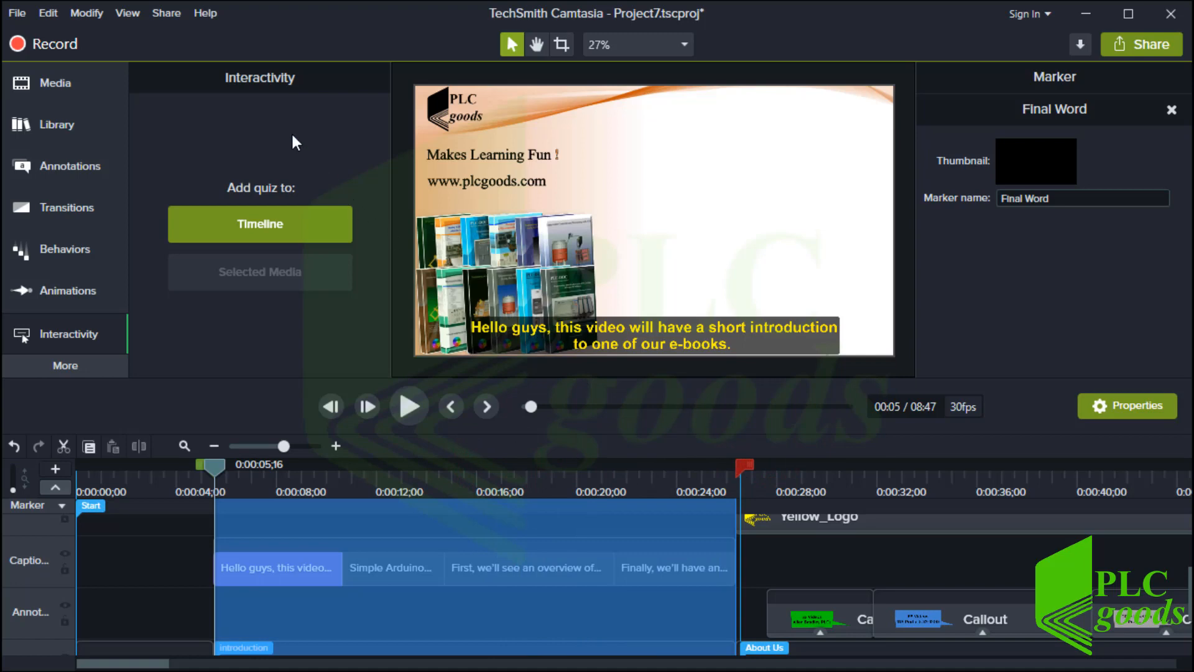
- Start producing the selected range with the MP4 only (up to 720p) preset and accept the loss of unsupported features
click(155, 19)
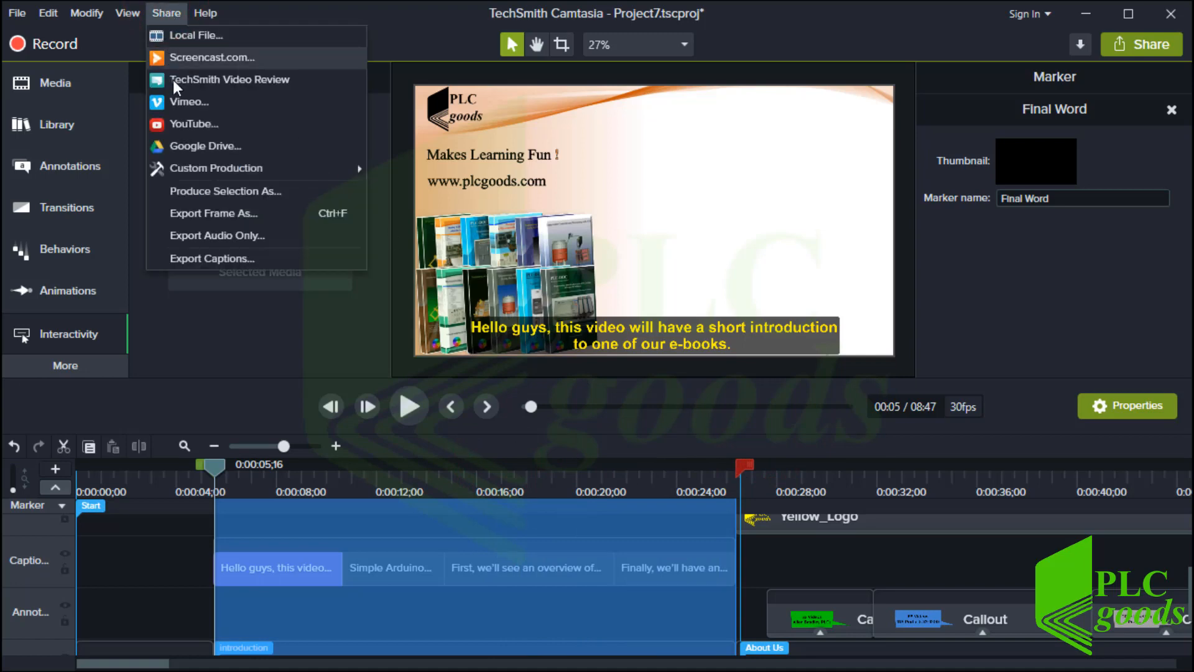
click(222, 192)
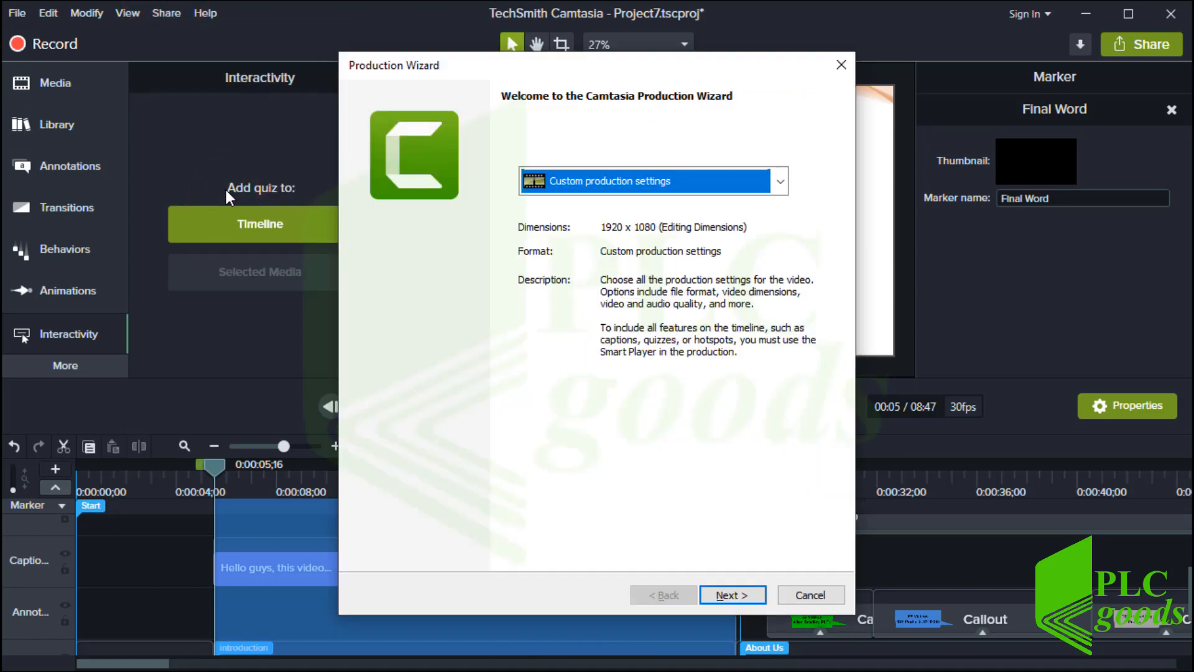
click(601, 183)
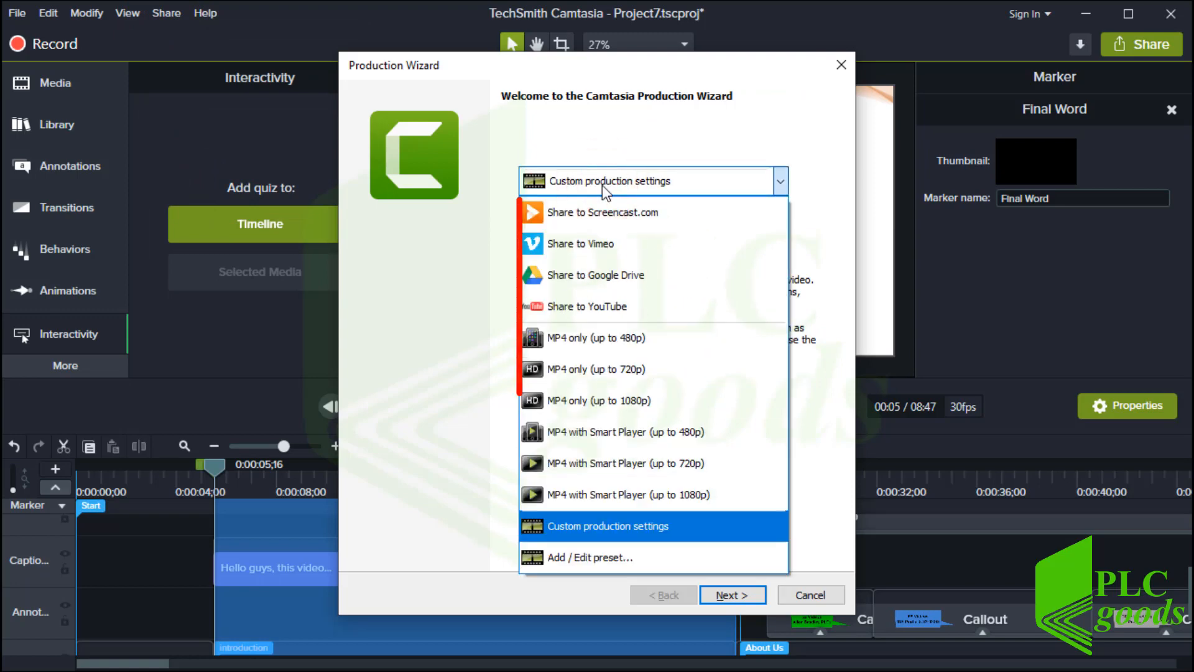
click(602, 369)
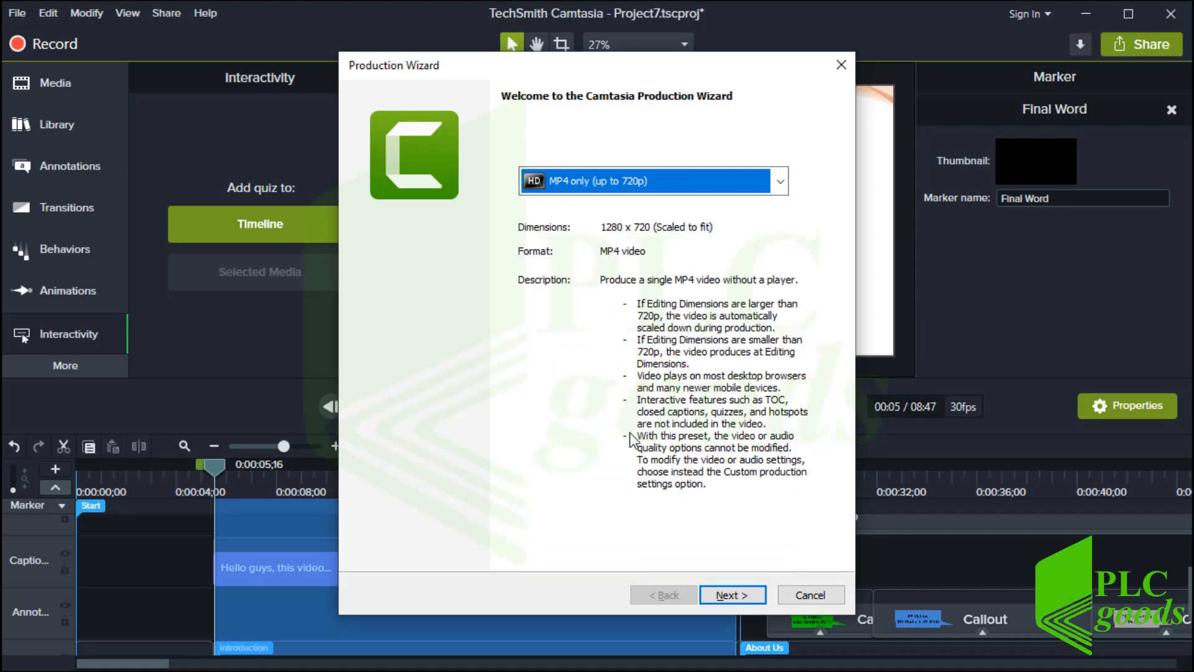
click(729, 592)
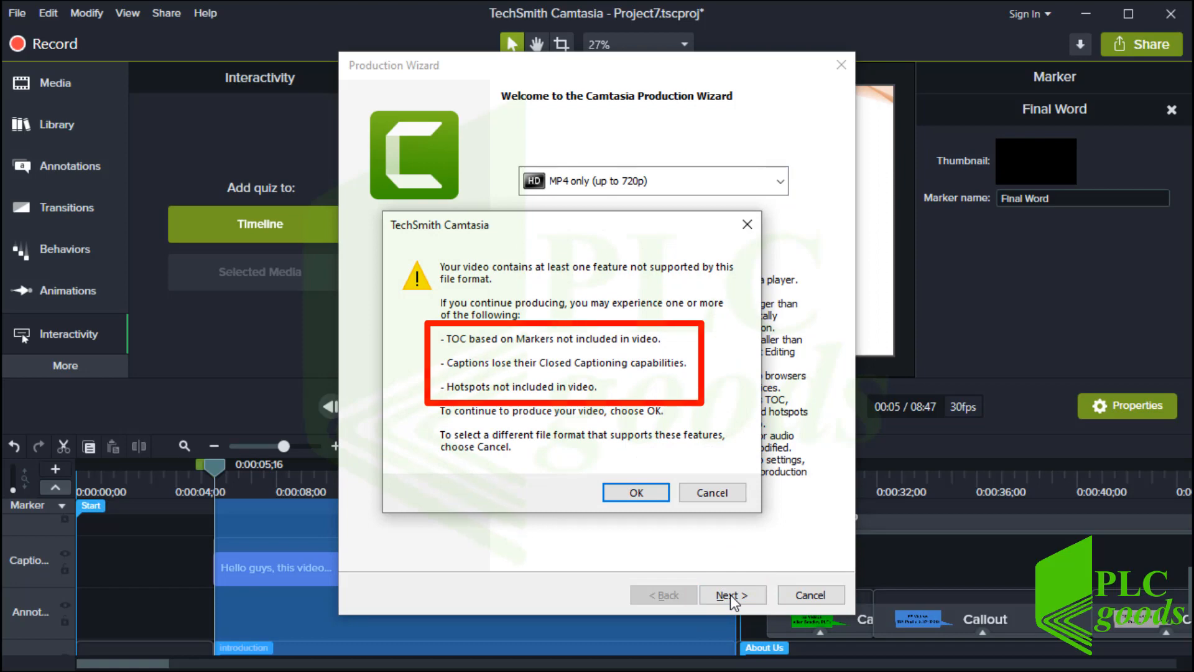
click(639, 498)
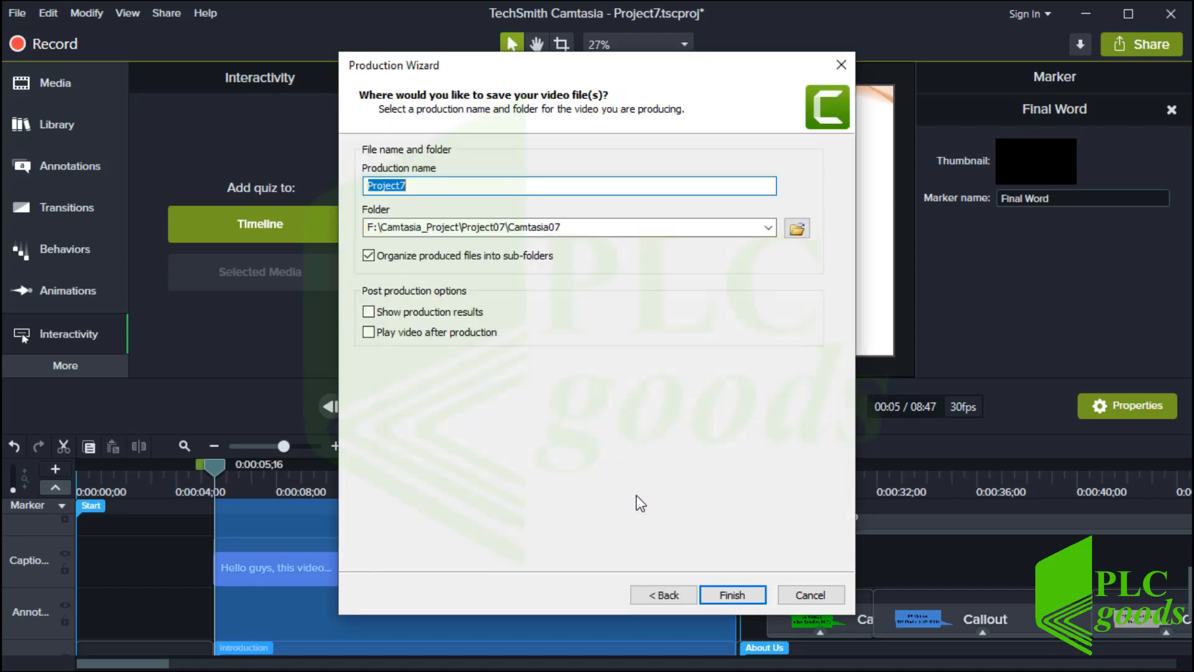
- Set the production to save as Project7.mp4 in the folder F:\Camtasia_Project\Project07\output
click(423, 184)
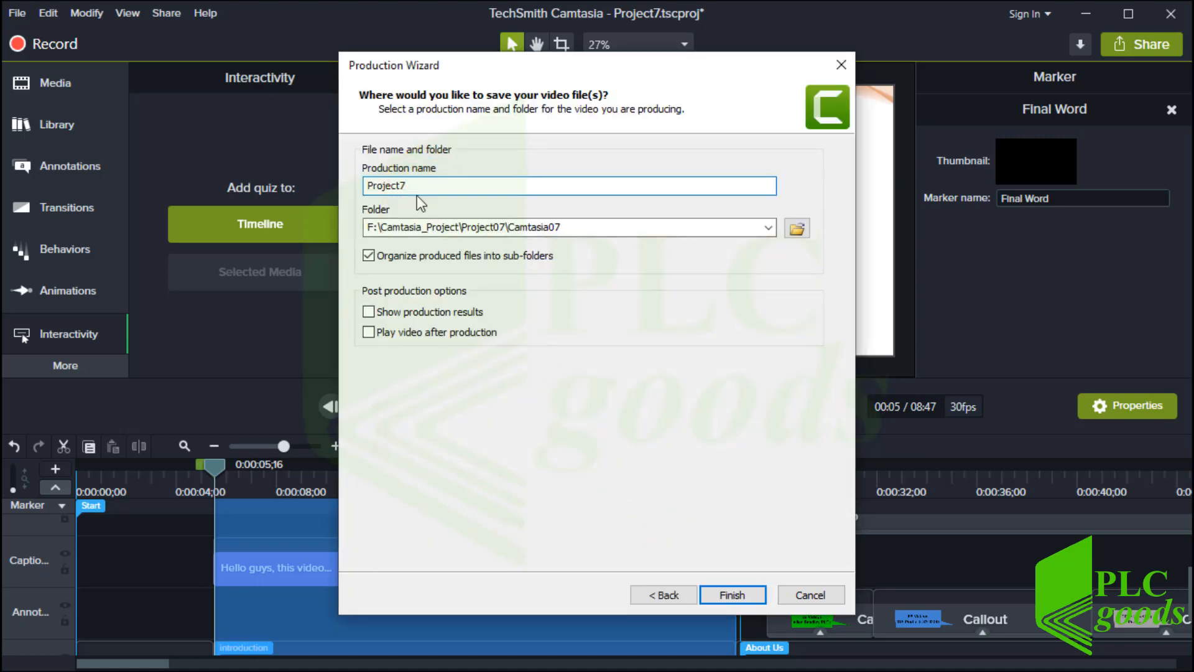
click(798, 228)
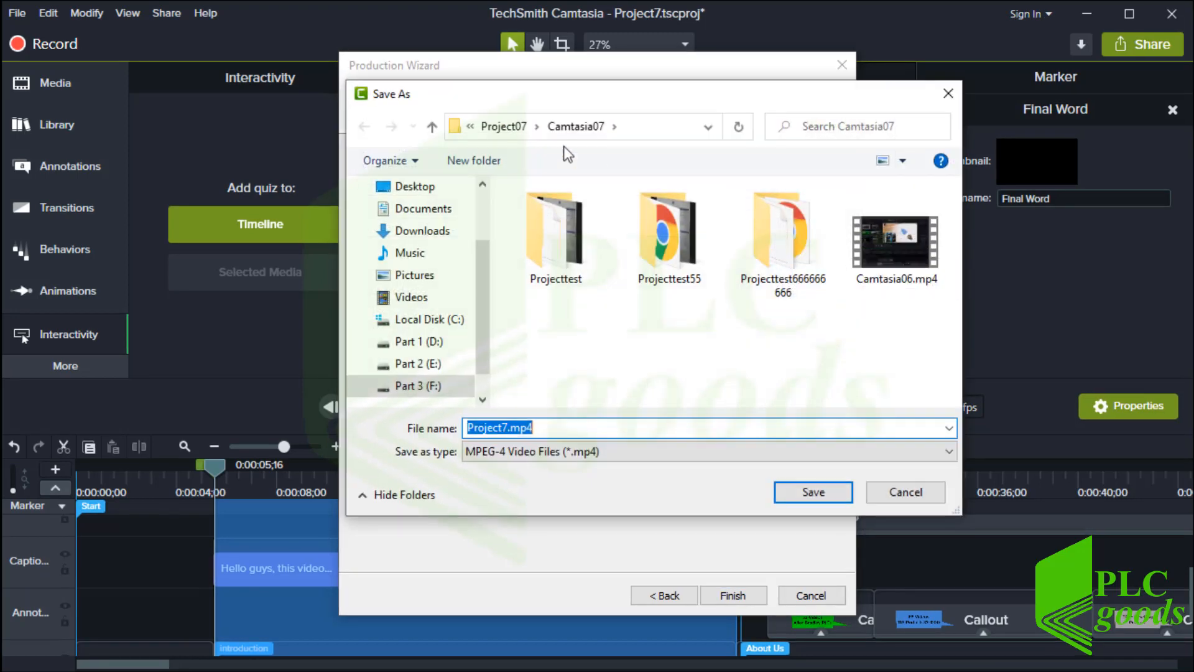
click(494, 125)
double_click(546, 273)
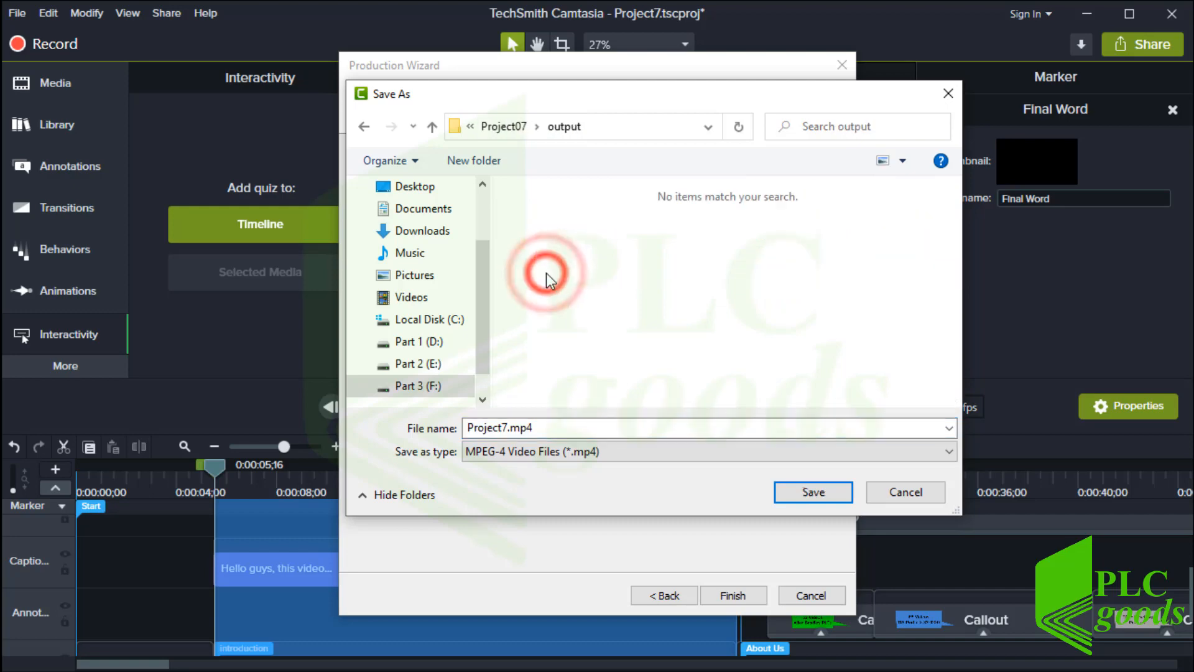
click(808, 491)
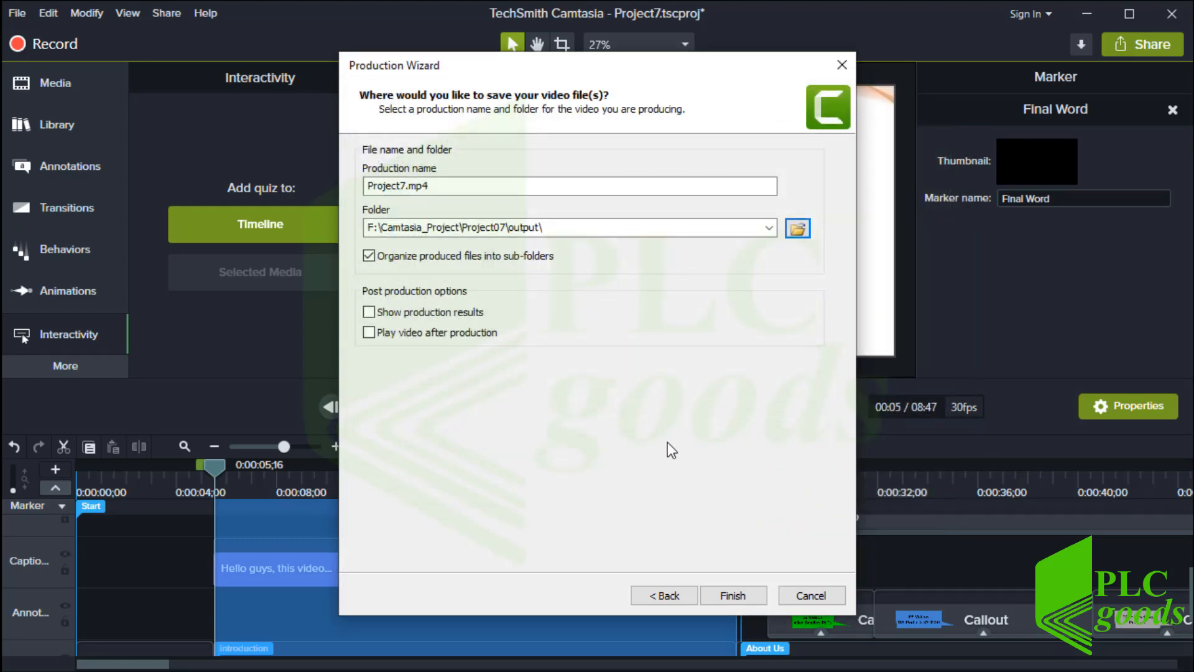
- Disable organizing produced files into sub-folders, enable showing production results, and produce the video
click(369, 255)
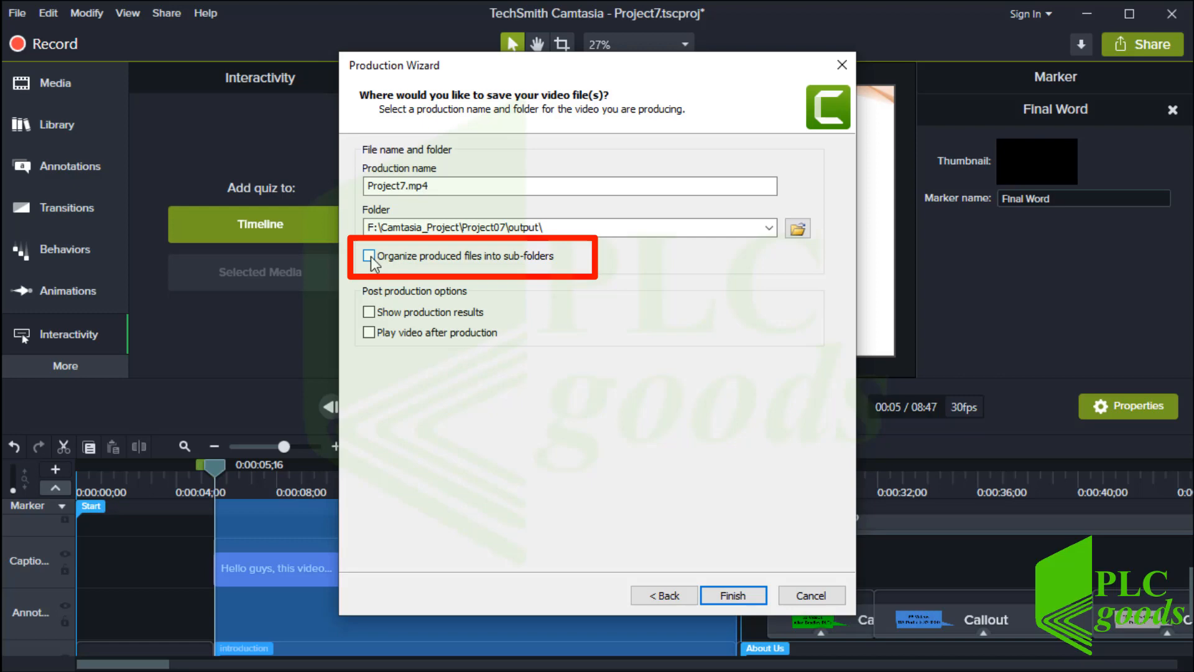
click(370, 313)
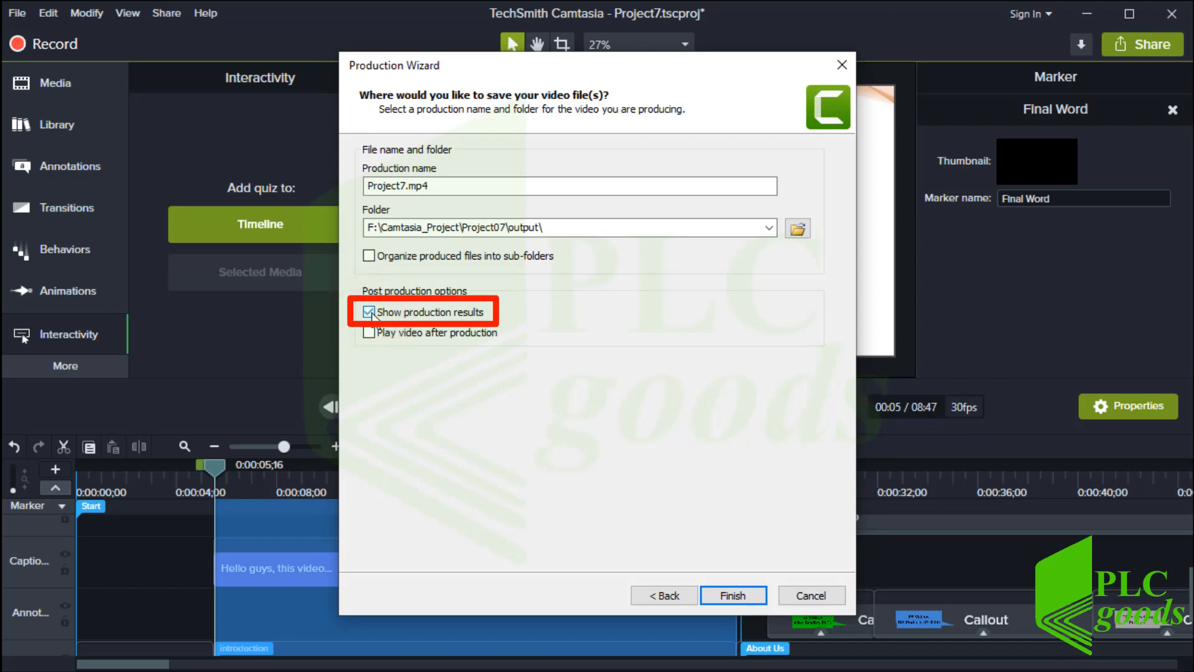
click(730, 596)
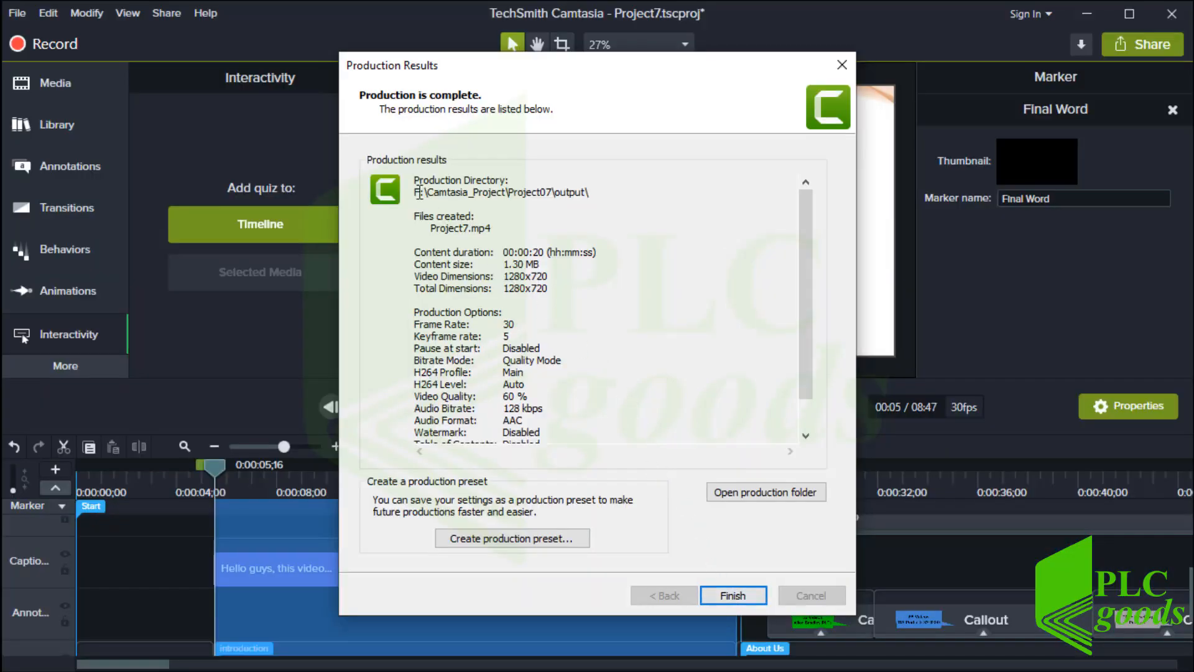
- Review the production results, examining the production directory, created file, content duration and production options
drag(415, 193, 591, 194)
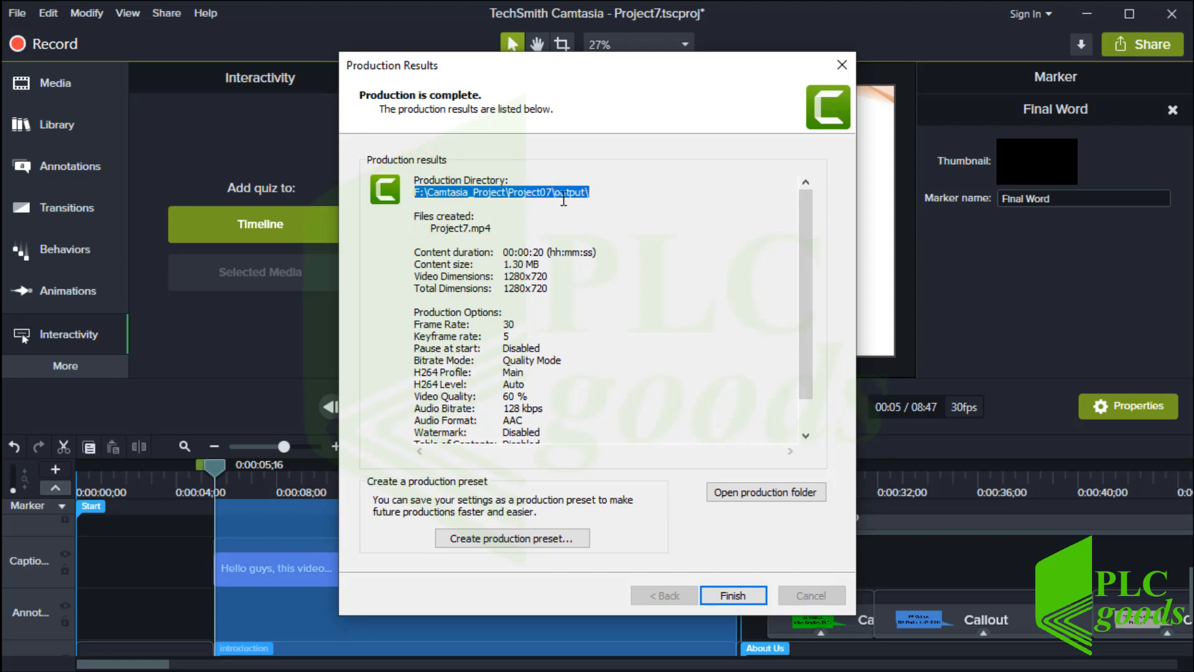
click(486, 228)
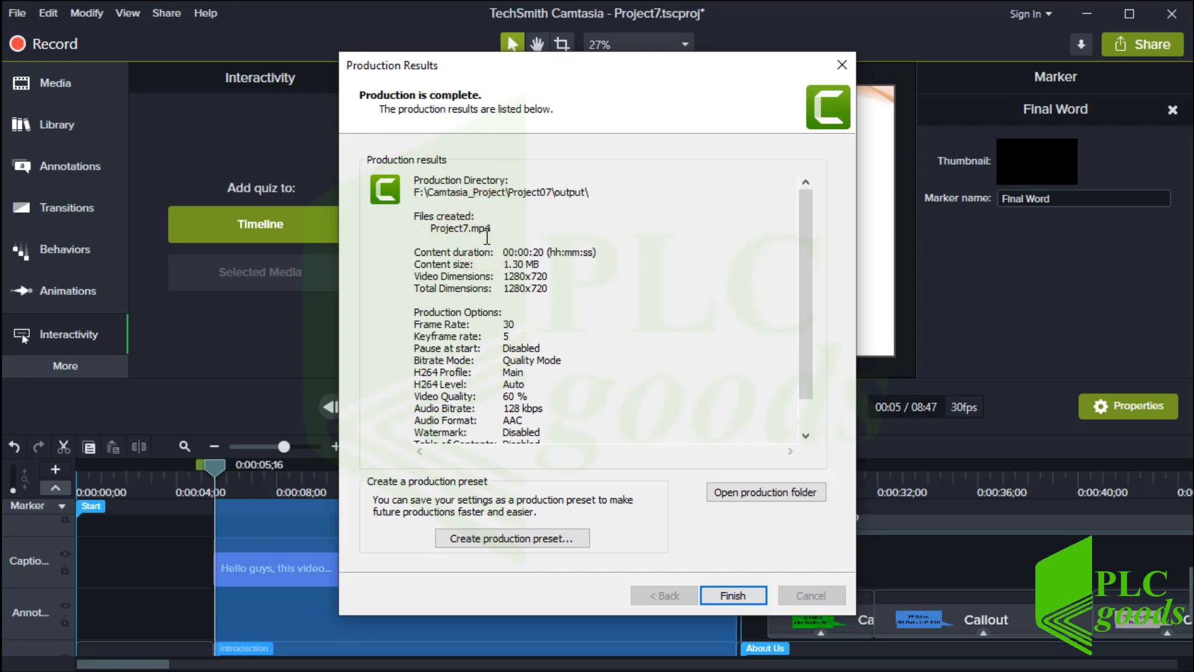
drag(503, 252, 550, 255)
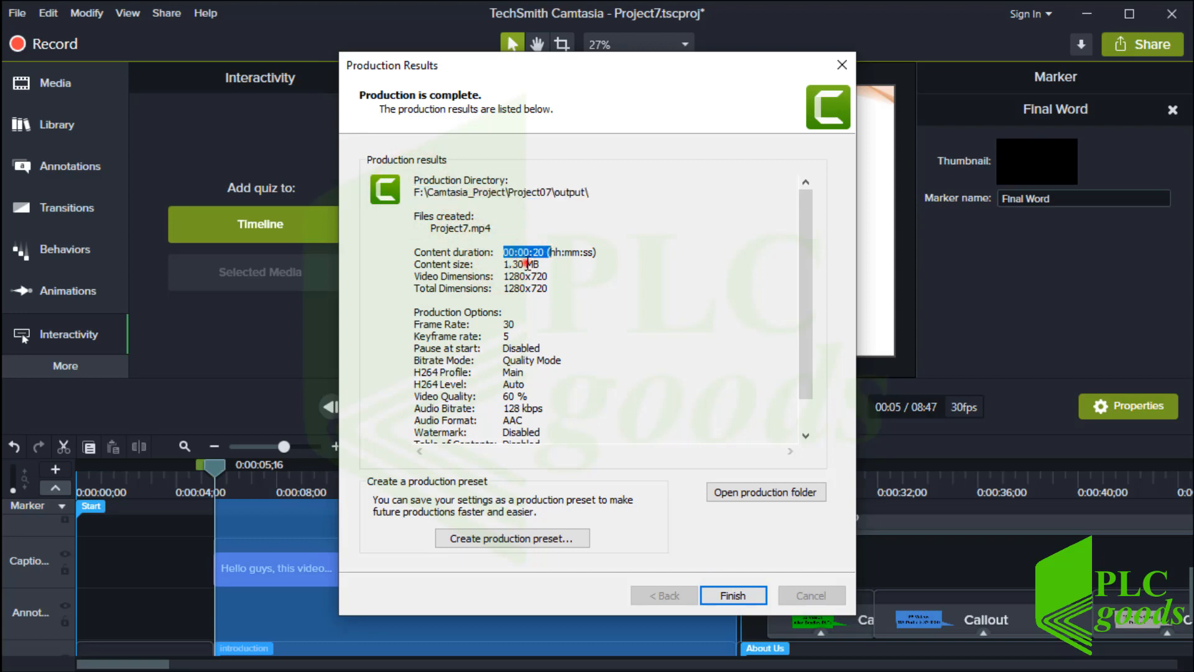
click(526, 262)
drag(414, 312, 575, 436)
key(Tab)
key(Tab)
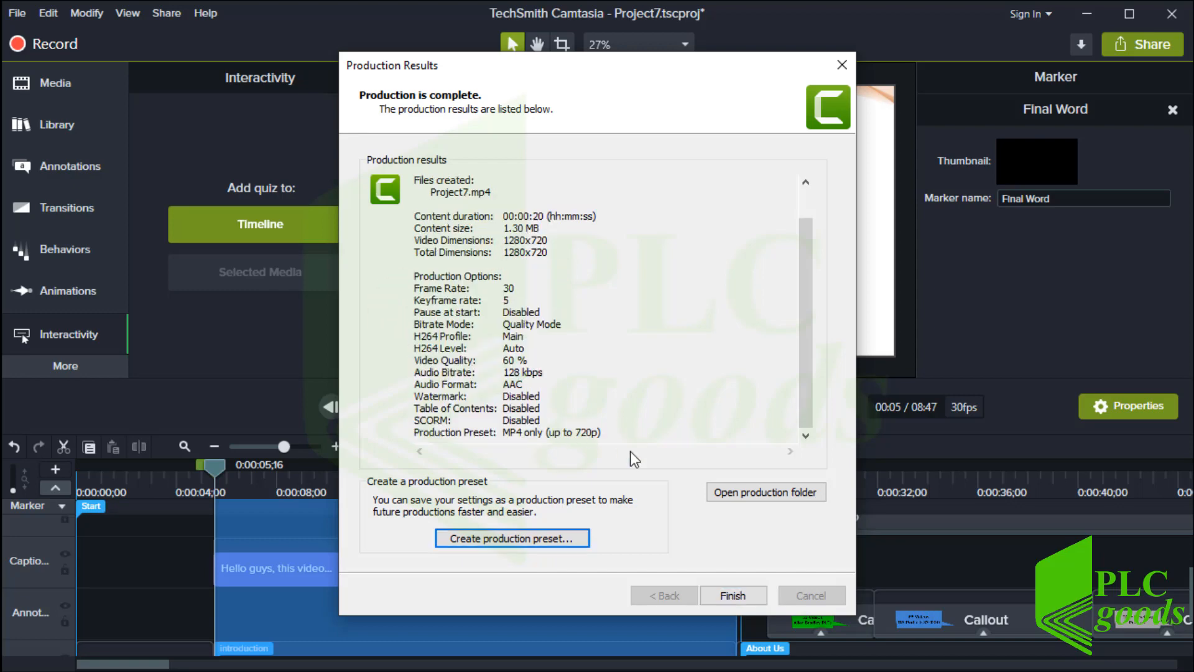
- Open the production folder to check Project7.mp4, minimize the folder window, and close the production results
click(745, 494)
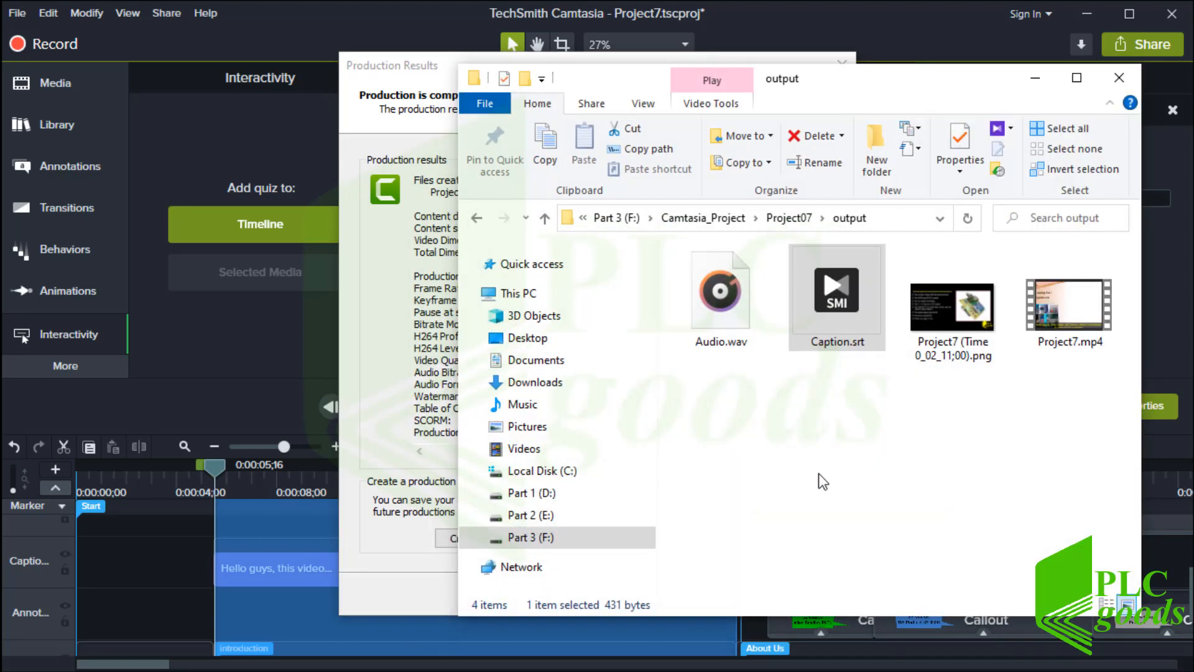
click(1058, 321)
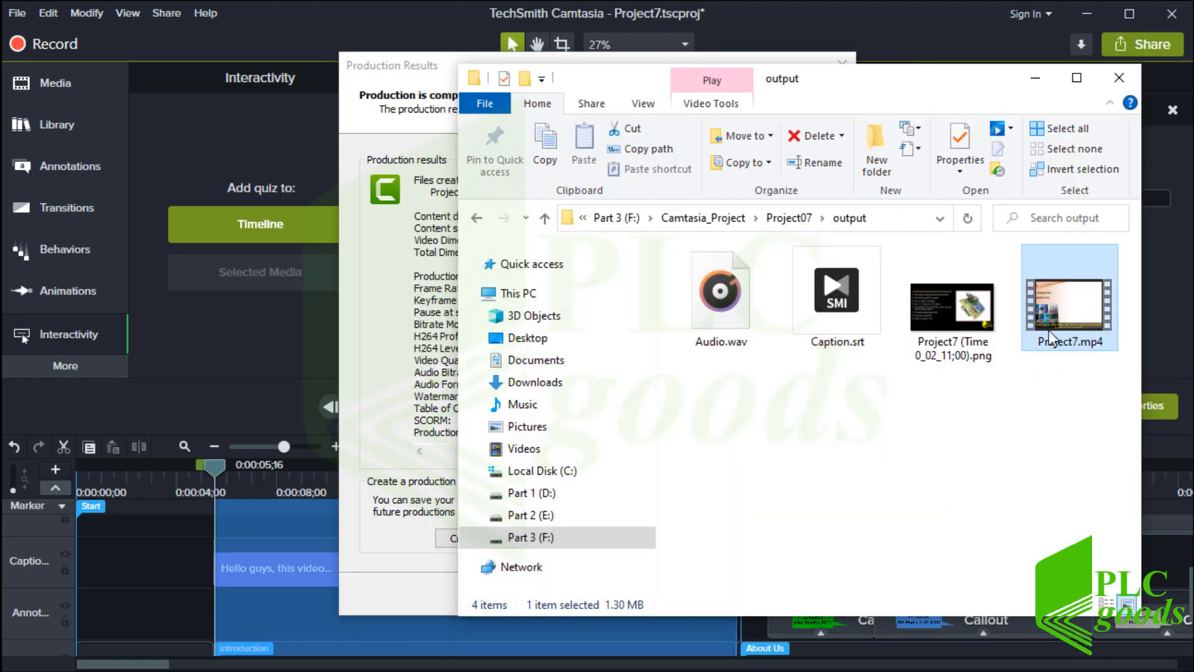
click(1031, 79)
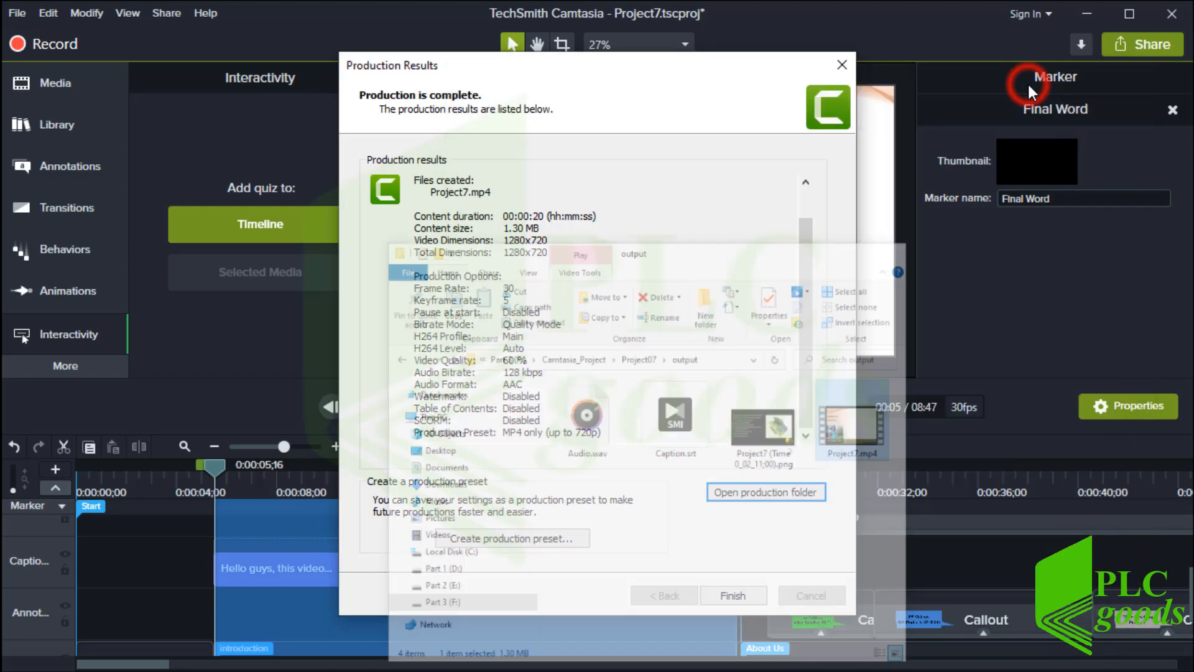
click(843, 64)
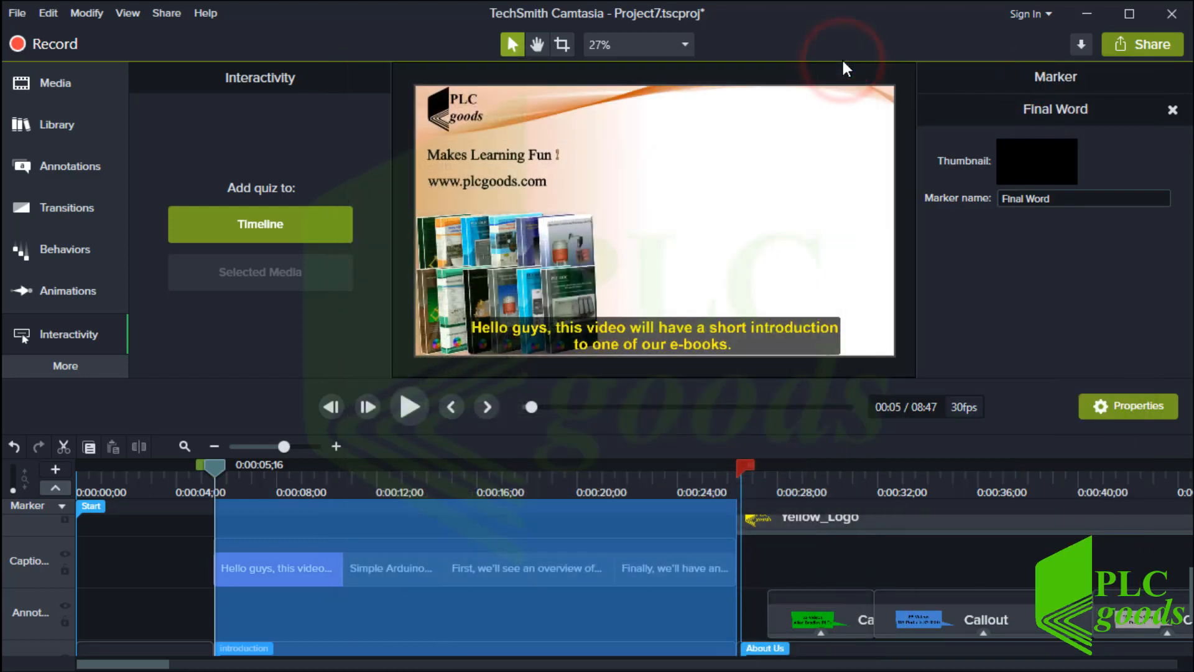
- Look over the available sharing destinations and start a new production to a local file
click(167, 13)
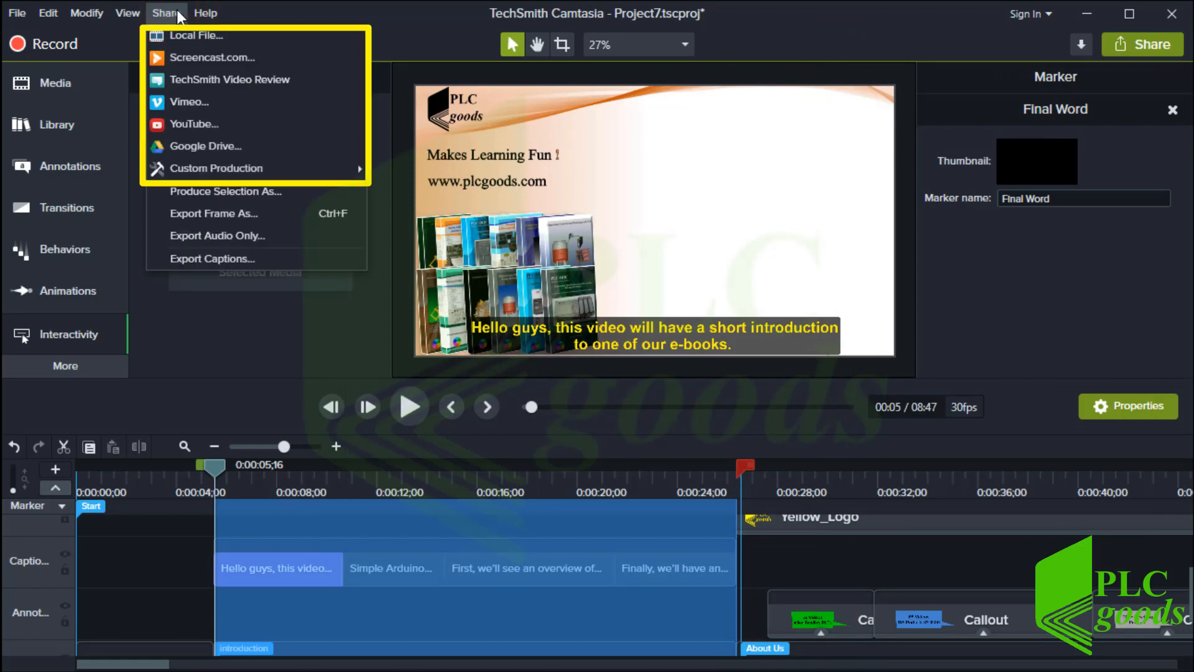
mouse_move(205, 13)
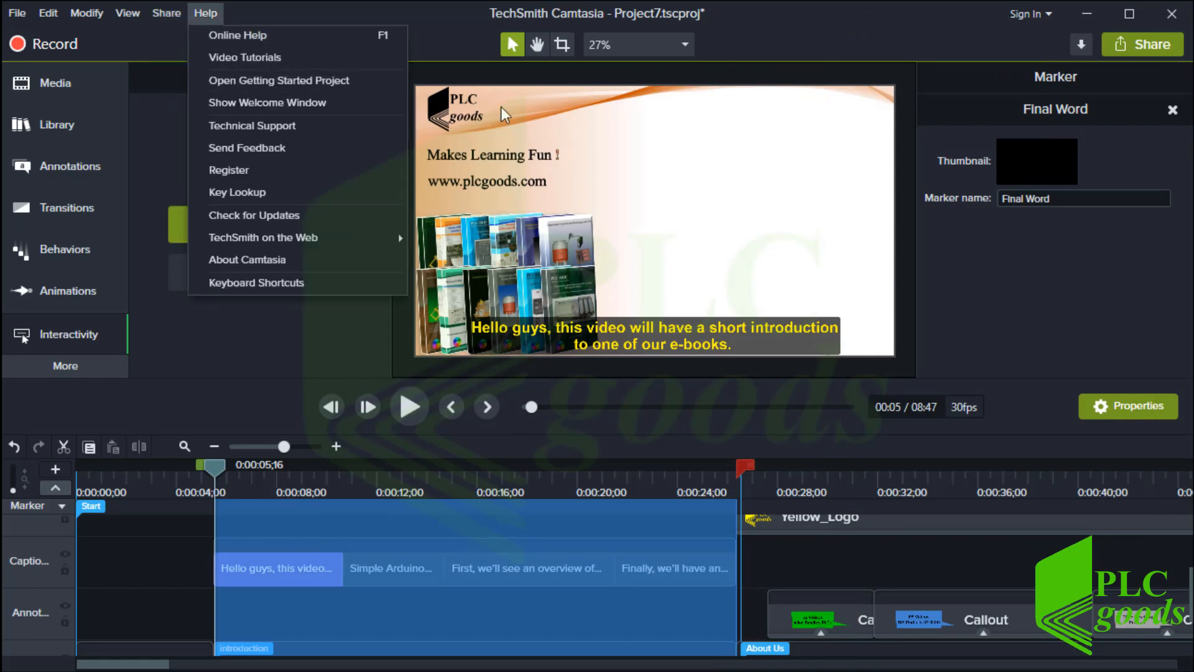
click(1118, 48)
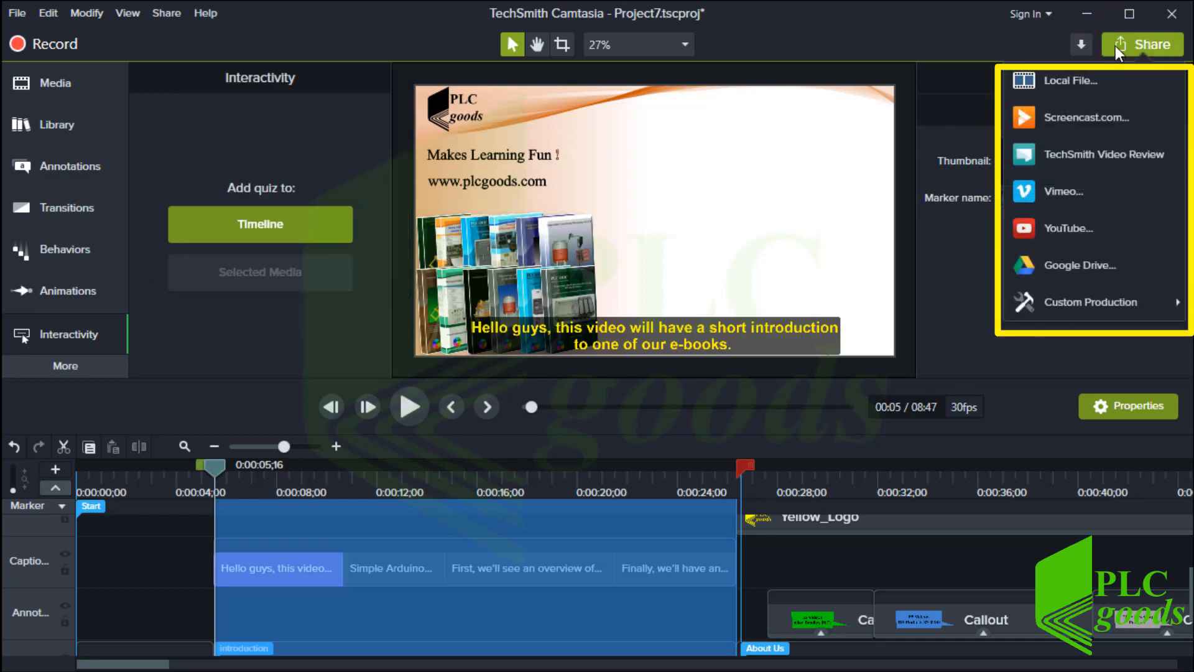
click(1058, 84)
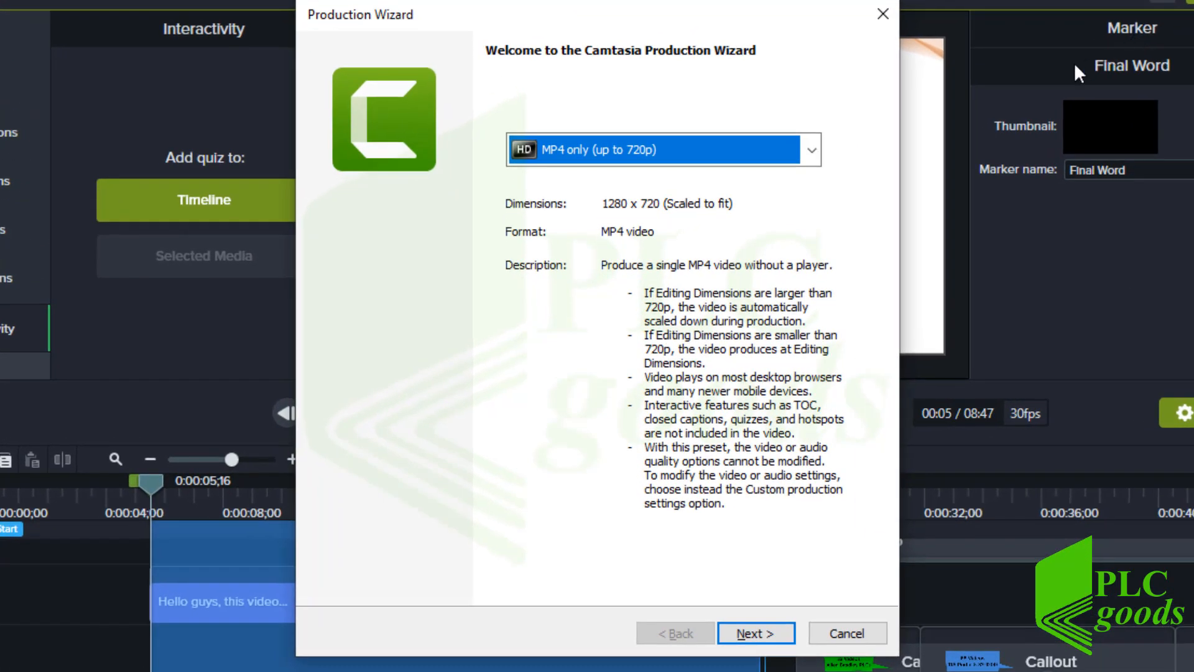
- Try the MP4 with Smart Player (up to 1080p) preset, view its quiz reporting options, and return to the preset choice
click(812, 150)
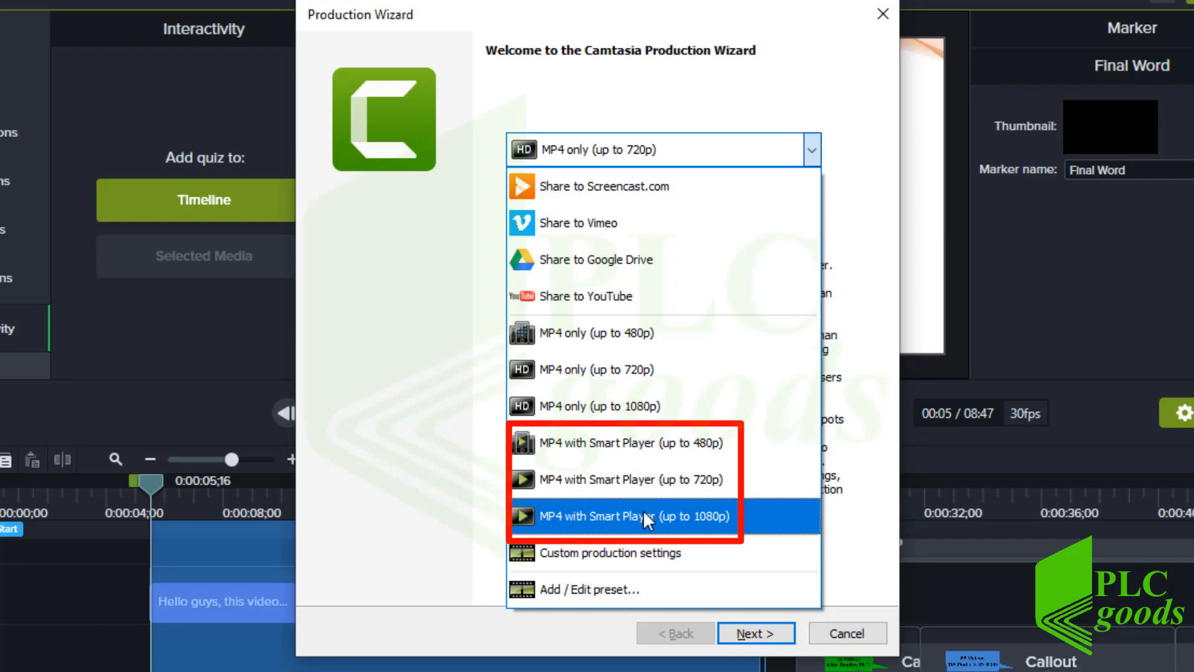
click(627, 515)
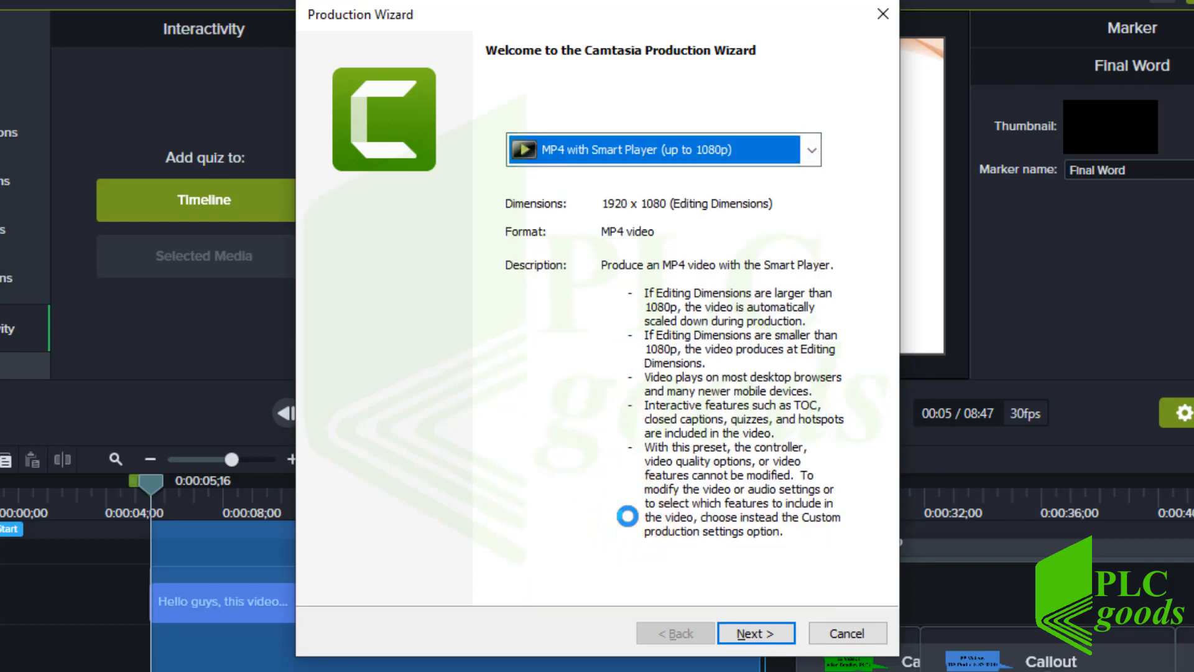
click(745, 632)
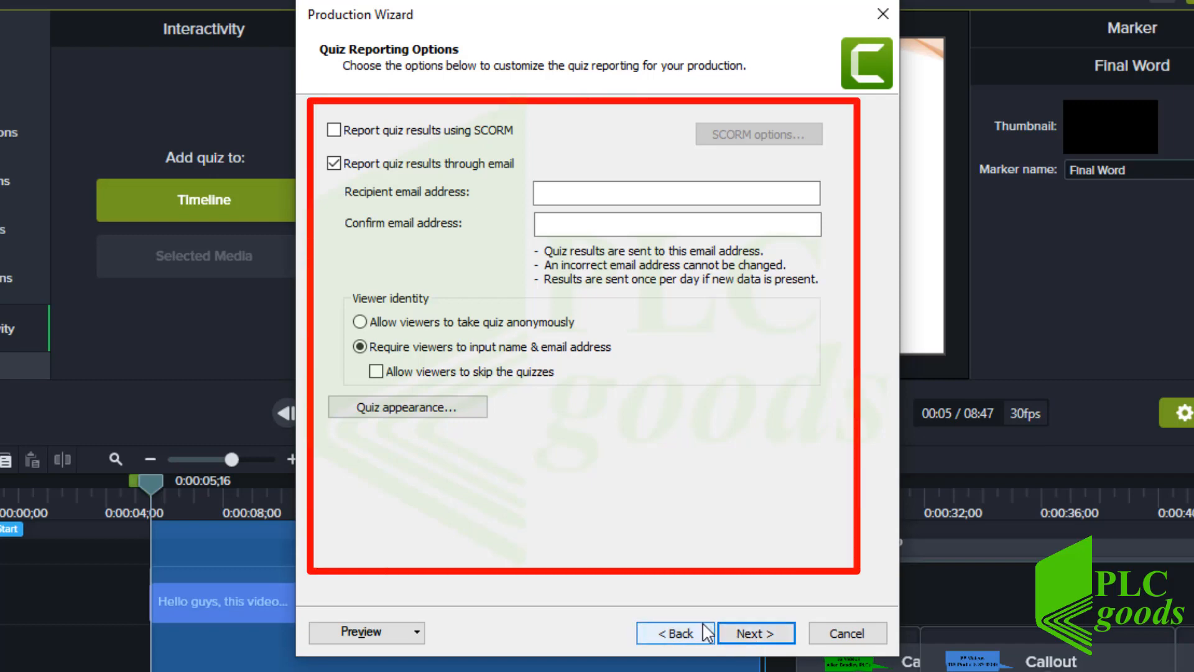
click(678, 633)
key(Up)
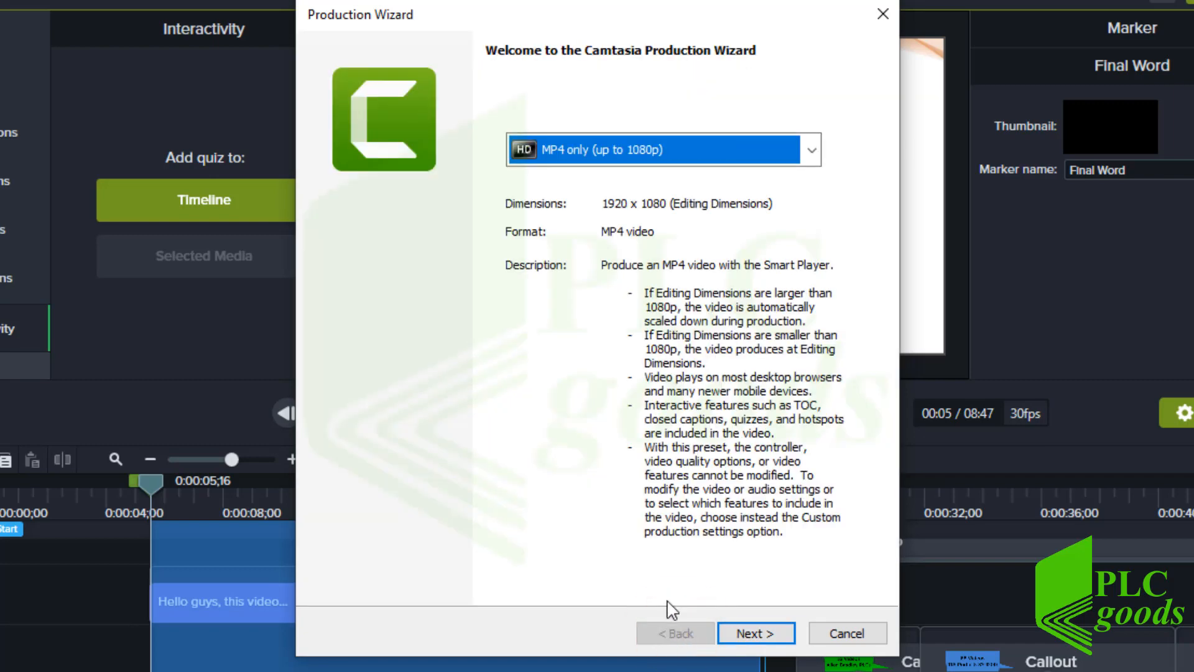
- Choose custom production settings with the MP4 - Smart Player (HTML5) format and proceed to the Smart Player options
click(678, 152)
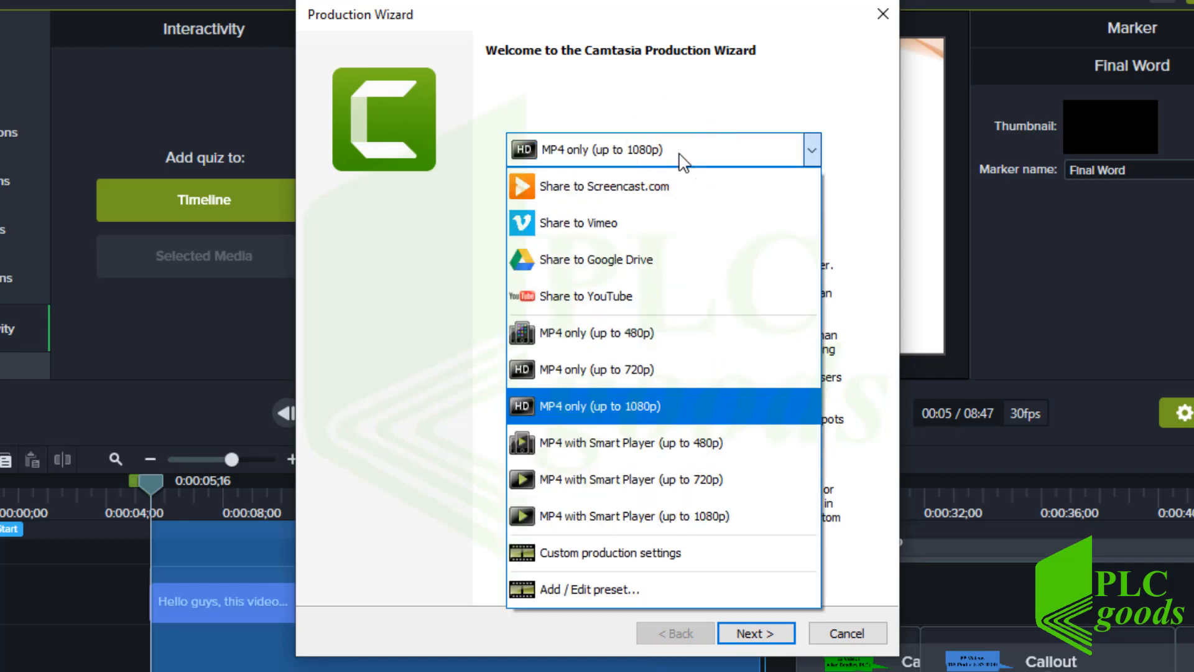
click(659, 557)
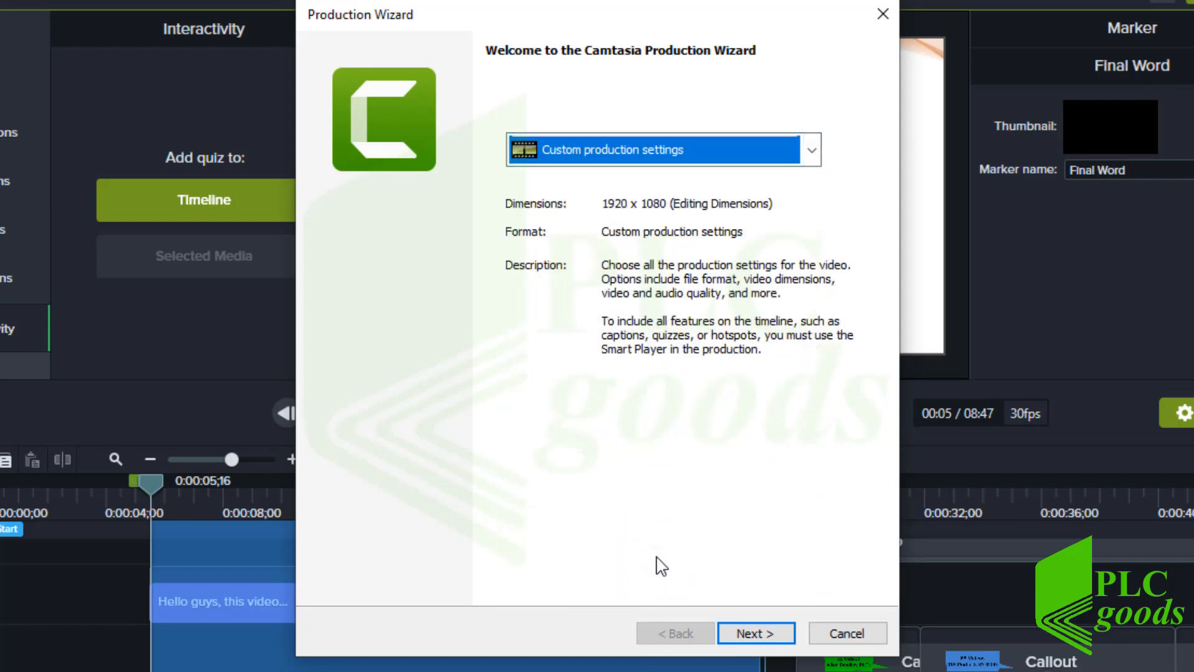
click(741, 635)
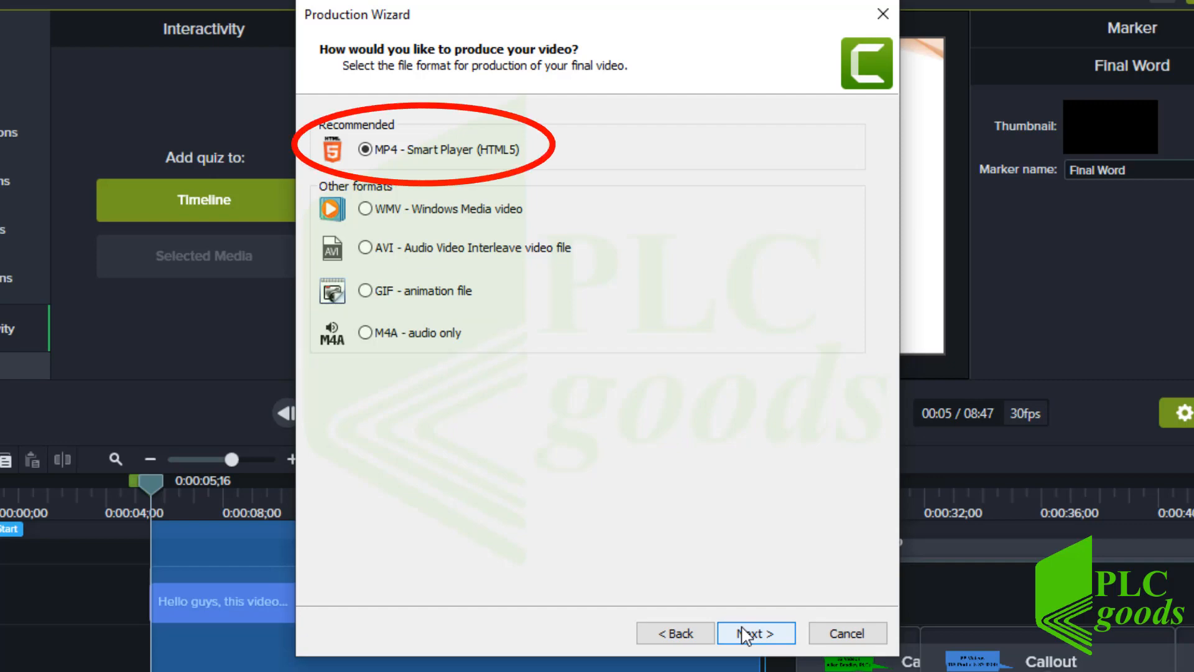
click(744, 635)
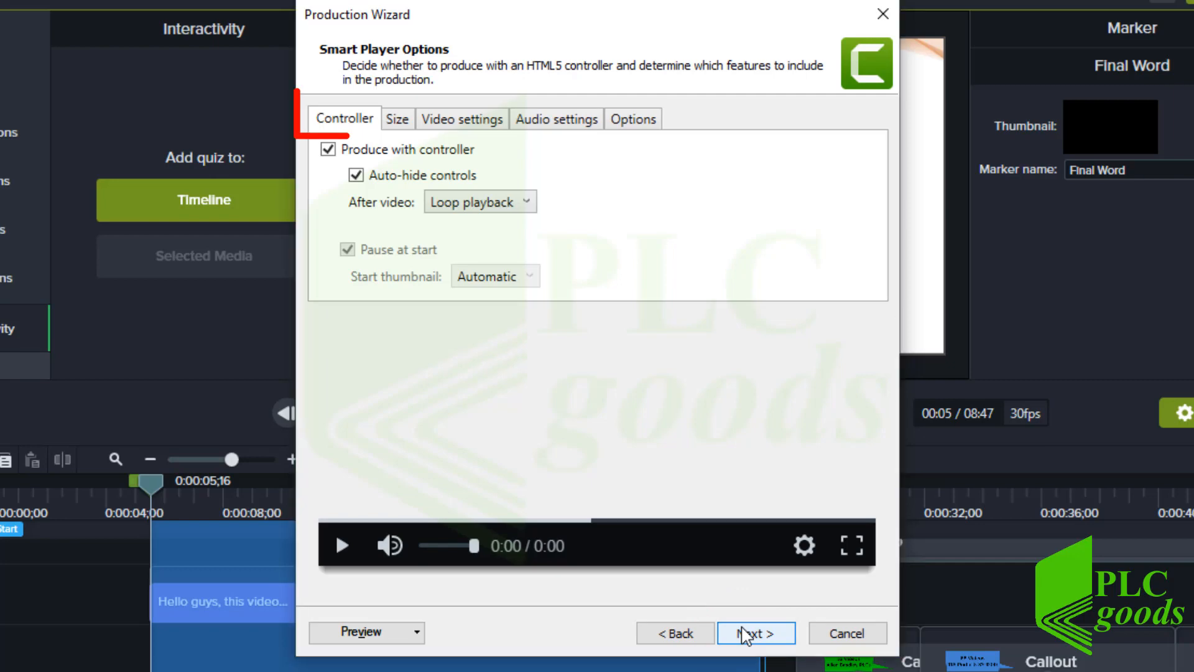
- Try switching off Produce with controller and Auto-hide controls one after the other, re-enabling each
click(342, 120)
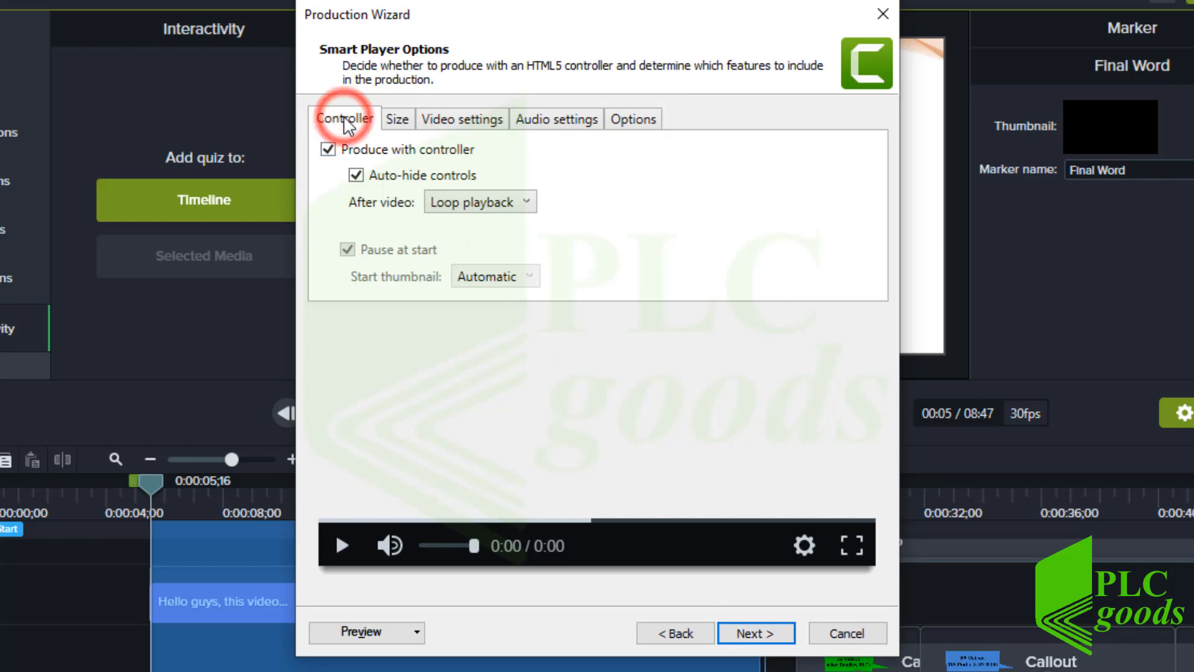
click(328, 149)
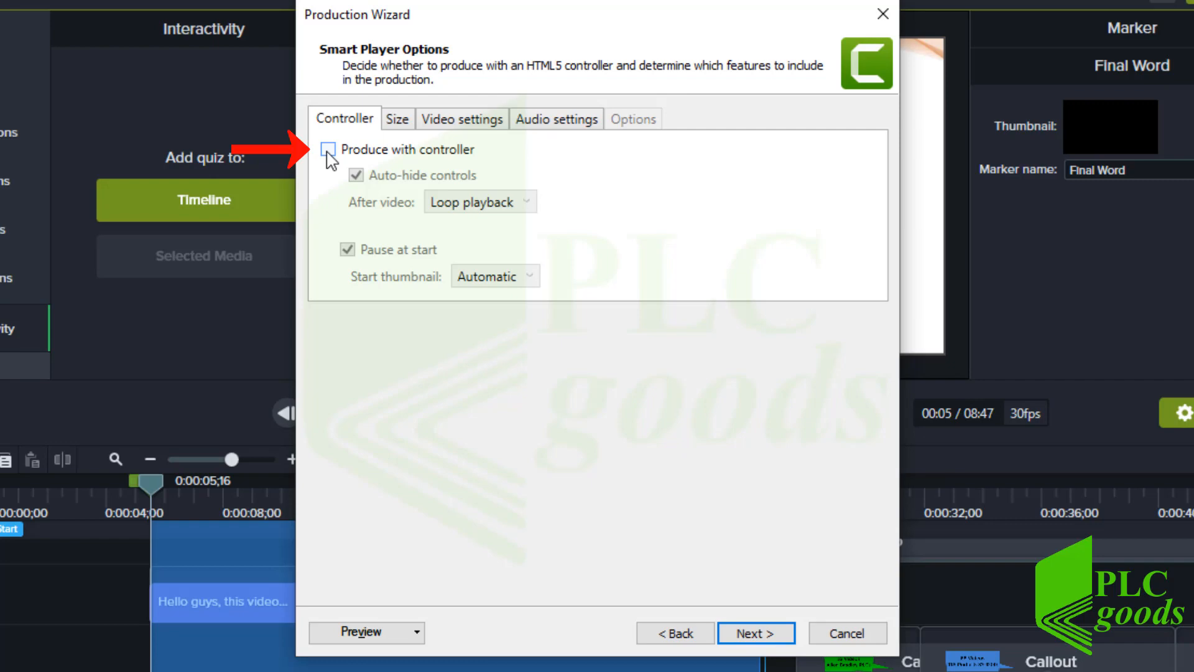
click(327, 150)
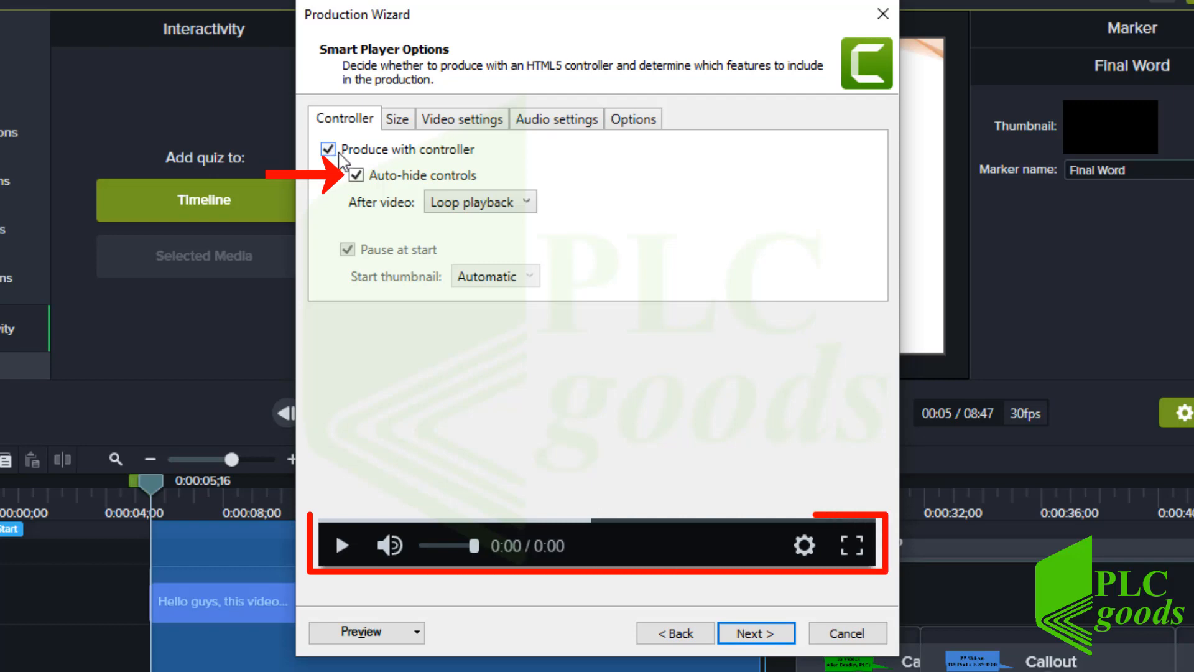
click(366, 181)
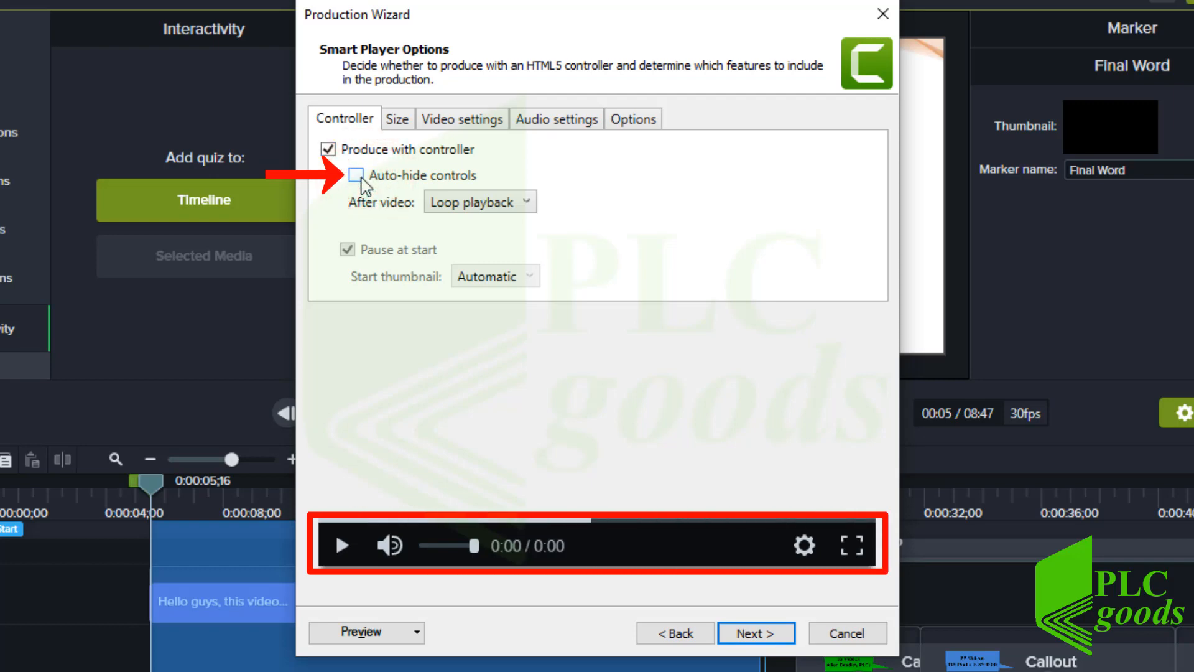
click(364, 181)
- Set the controller's after-video behaviour to Stop with Replay button
click(467, 204)
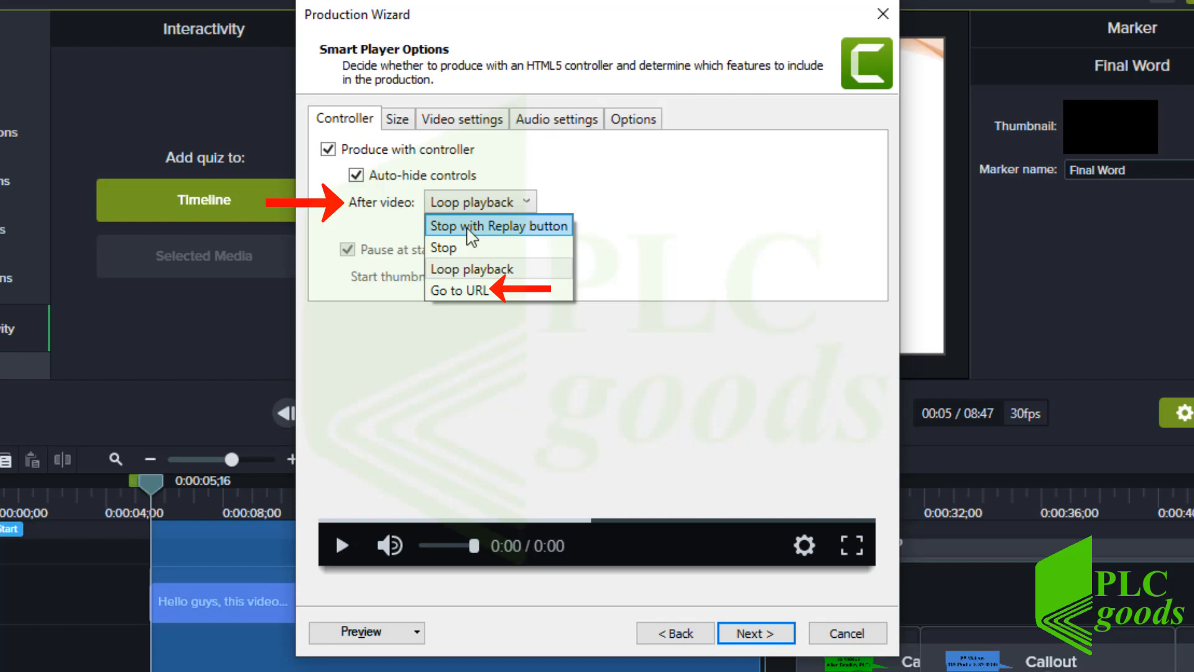
click(468, 228)
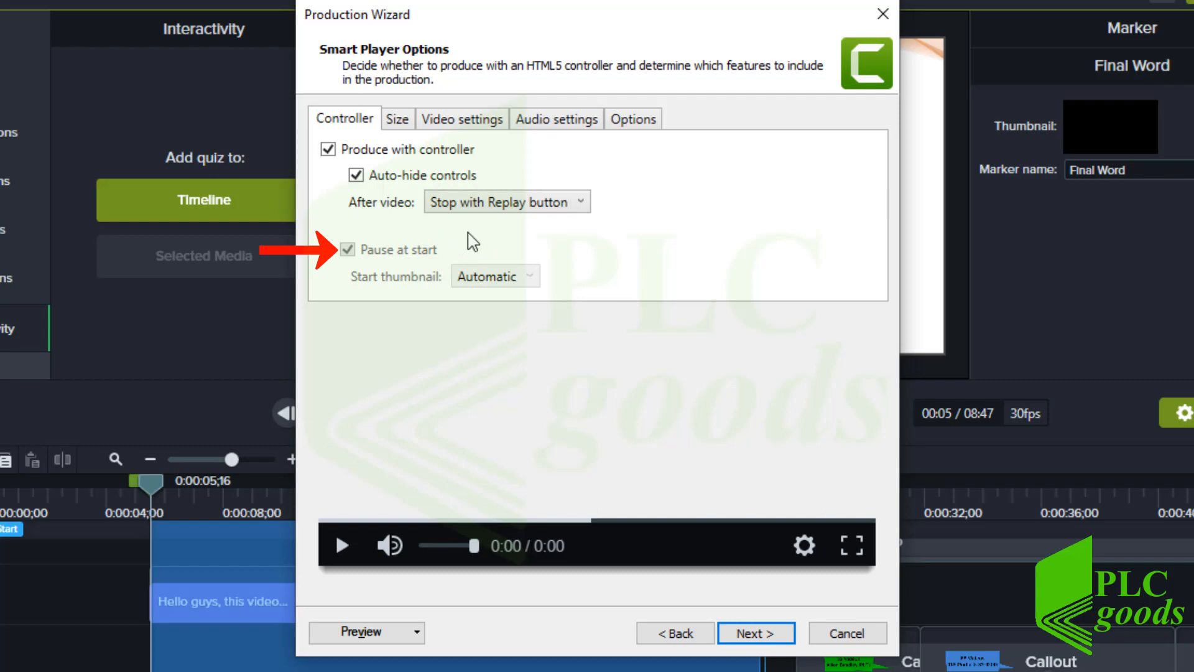
- Disable quizzing for the Smart Player production and return to the controller's Pause at start settings
click(629, 128)
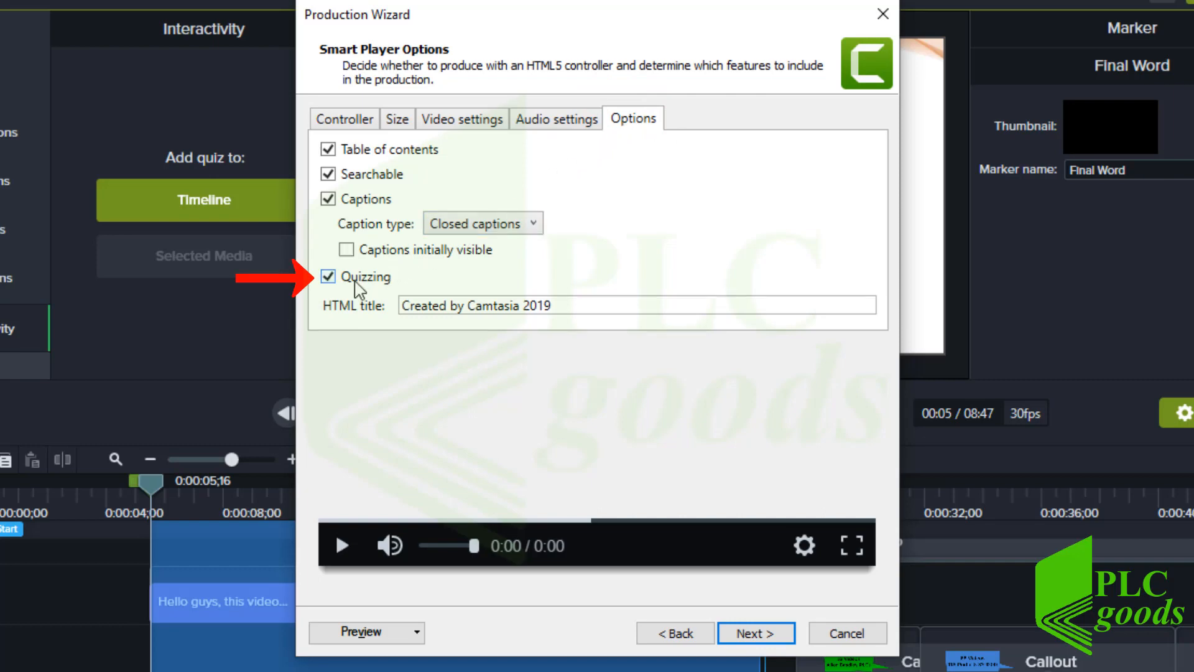
click(328, 277)
click(360, 120)
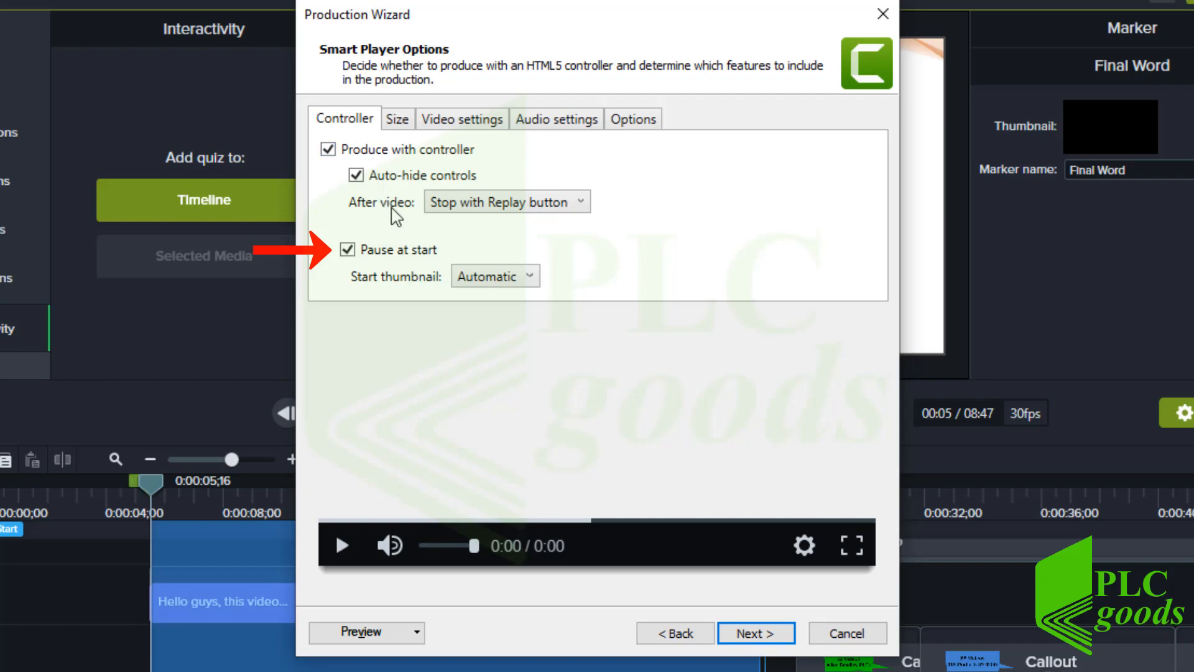
- Check the start thumbnail choices and set the start thumbnail to Choose File
click(482, 276)
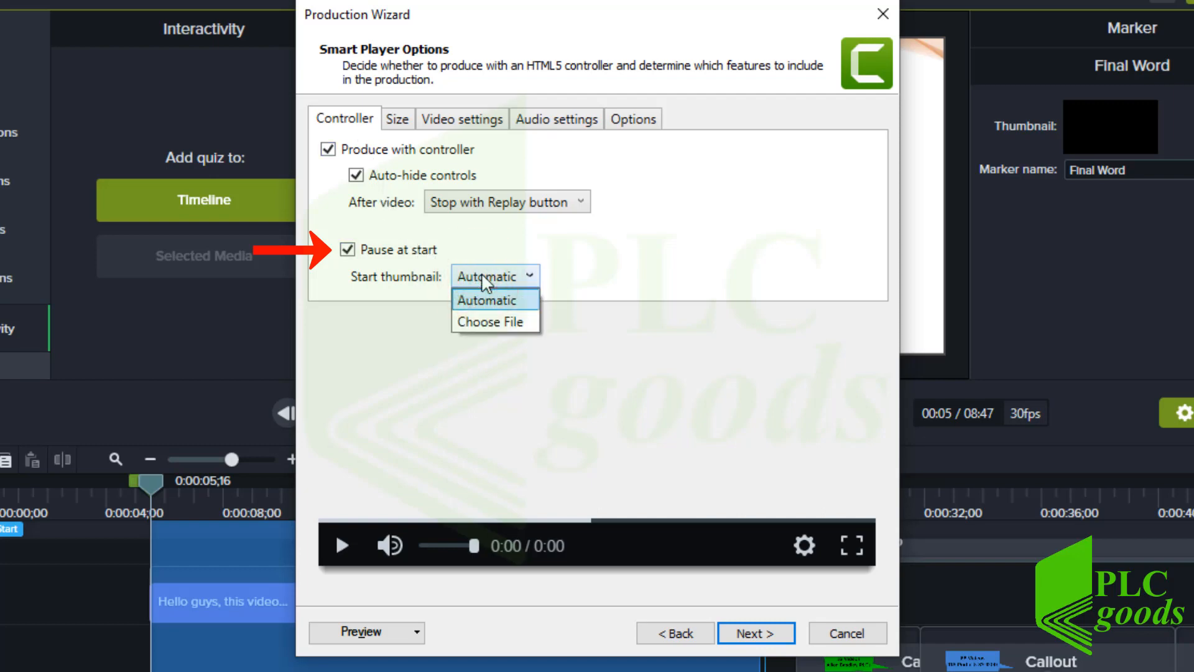
click(482, 277)
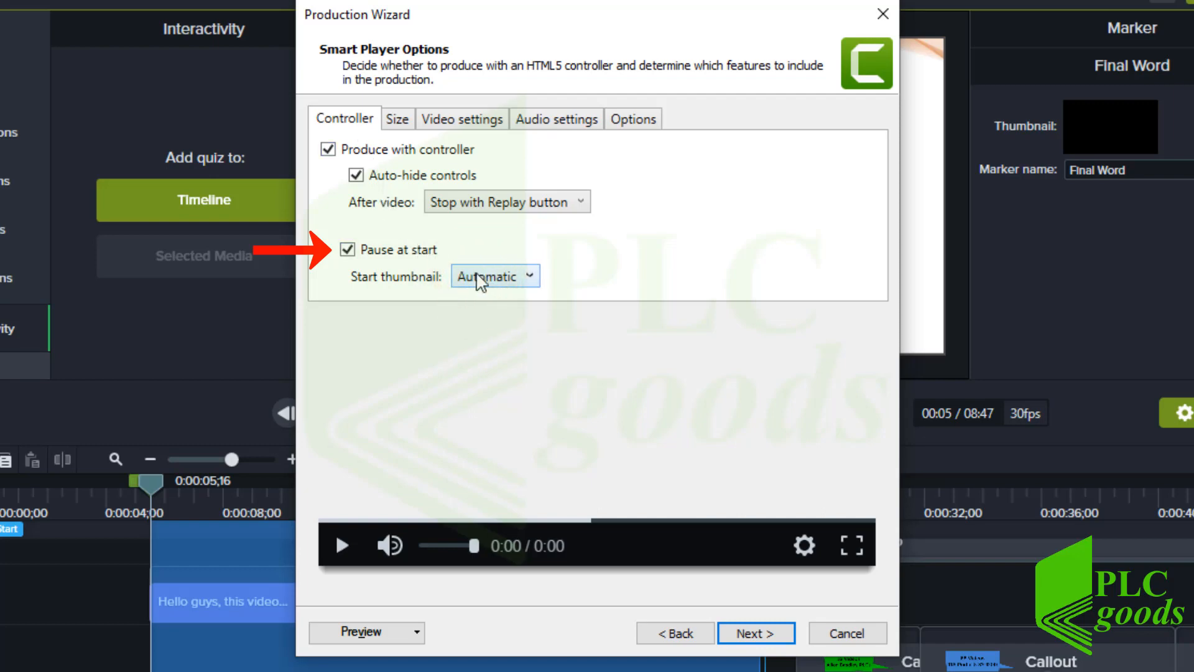
click(477, 276)
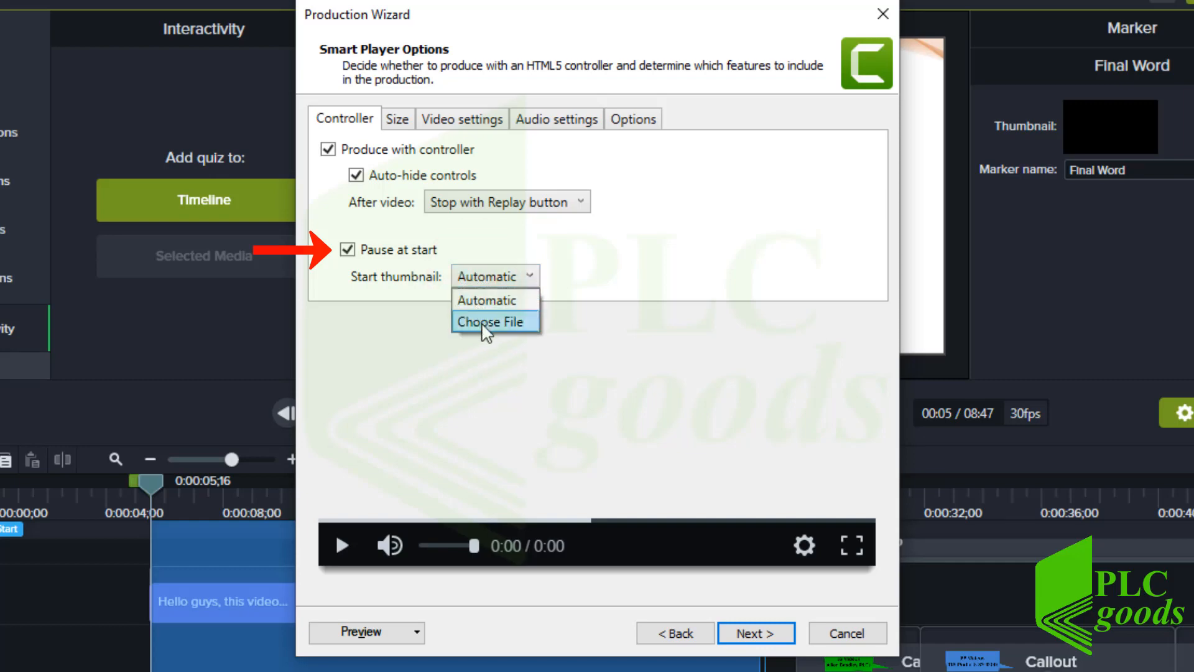
click(483, 322)
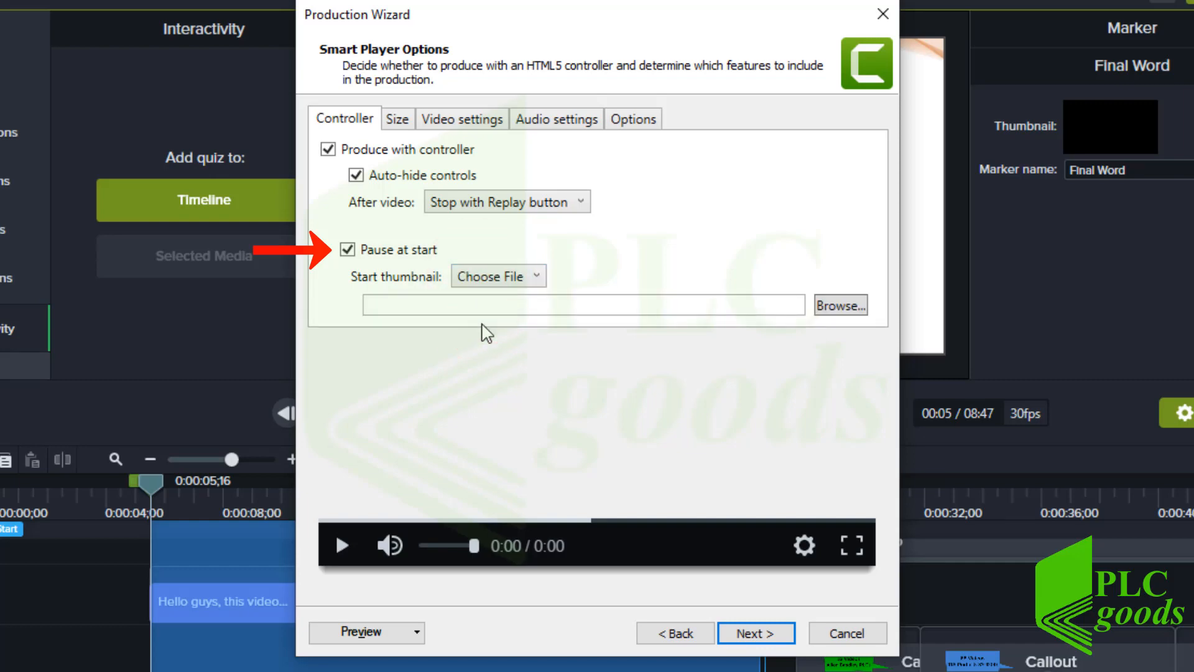
- Re-enable quizzing for the Smart Player production and return to the controller settings
click(618, 128)
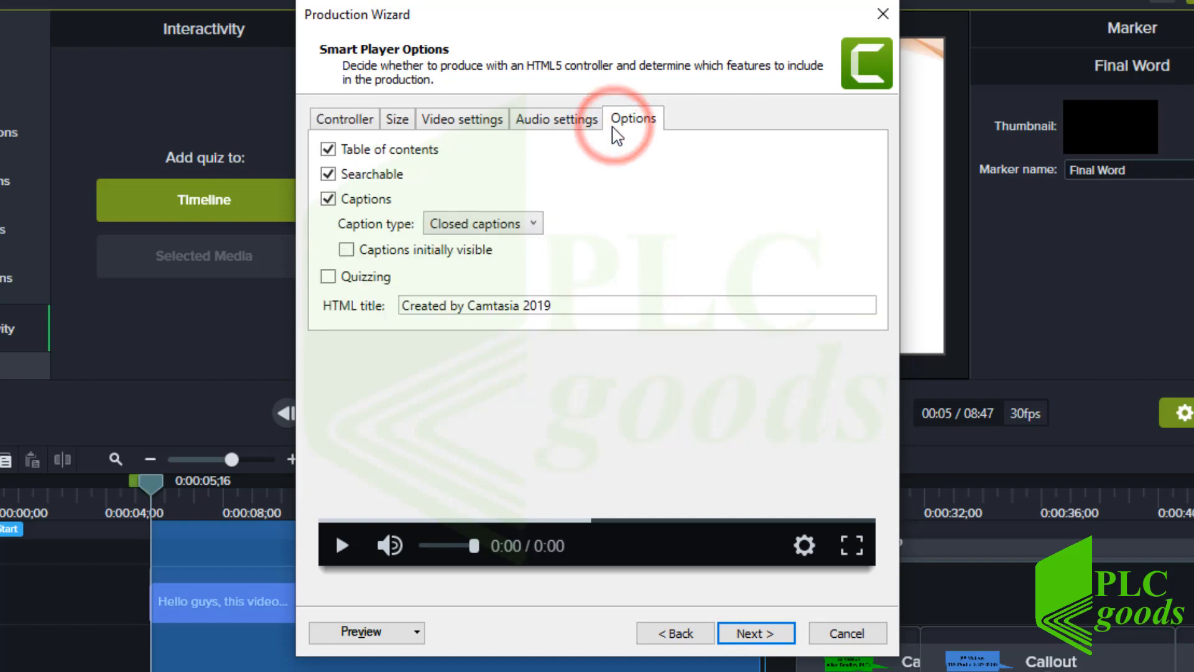
click(326, 276)
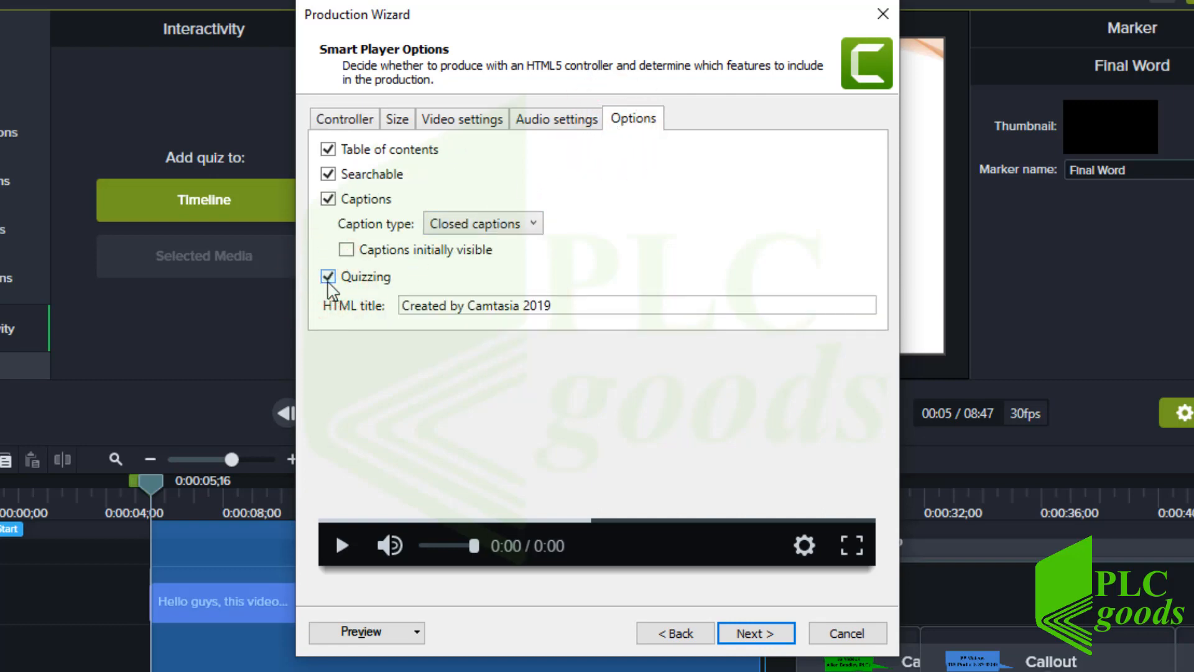
click(352, 116)
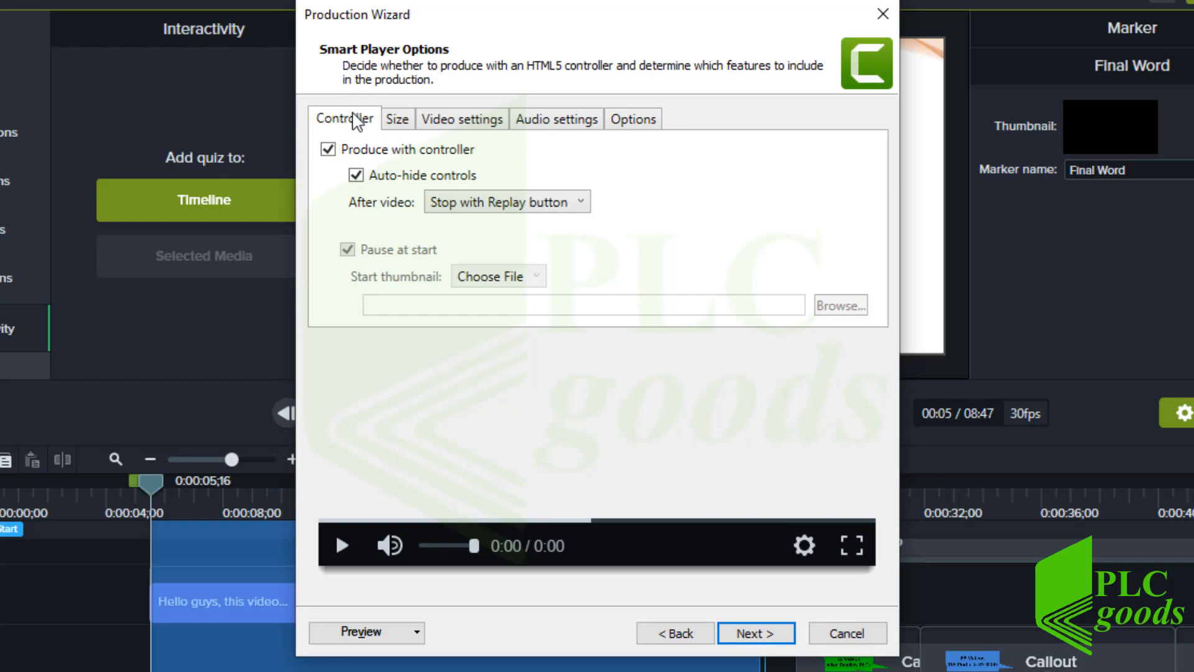
- Set the Smart Player embed width to 1920 with the aspect ratio kept
click(398, 119)
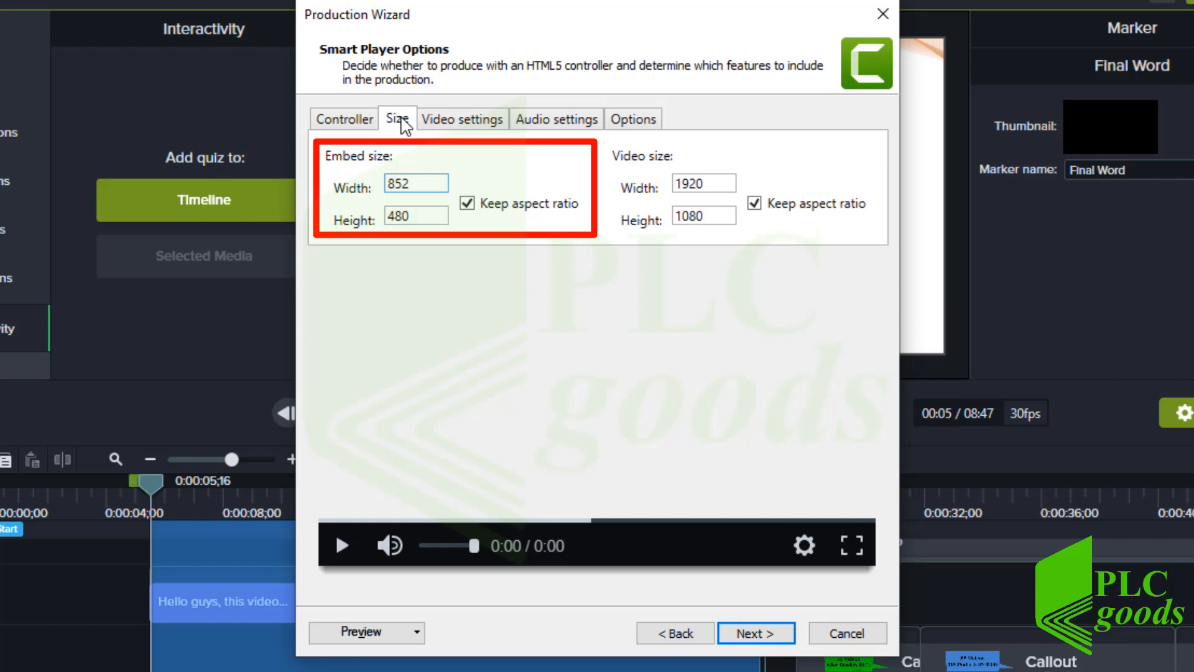
double_click(401, 184)
text(1)
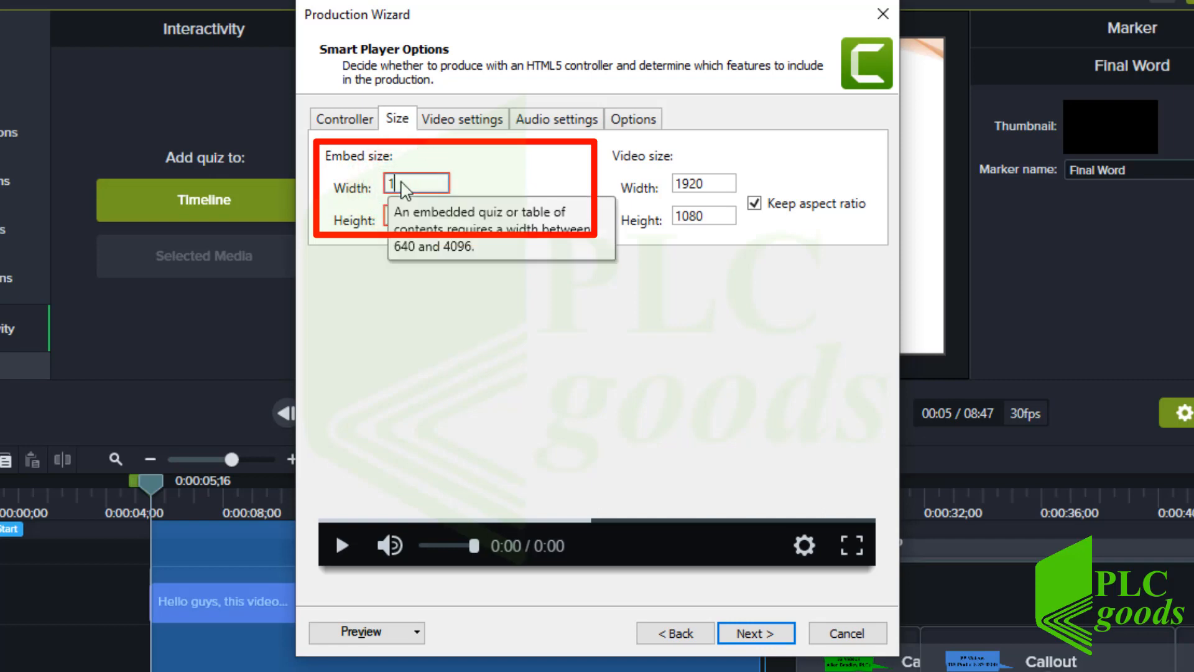
text(920)
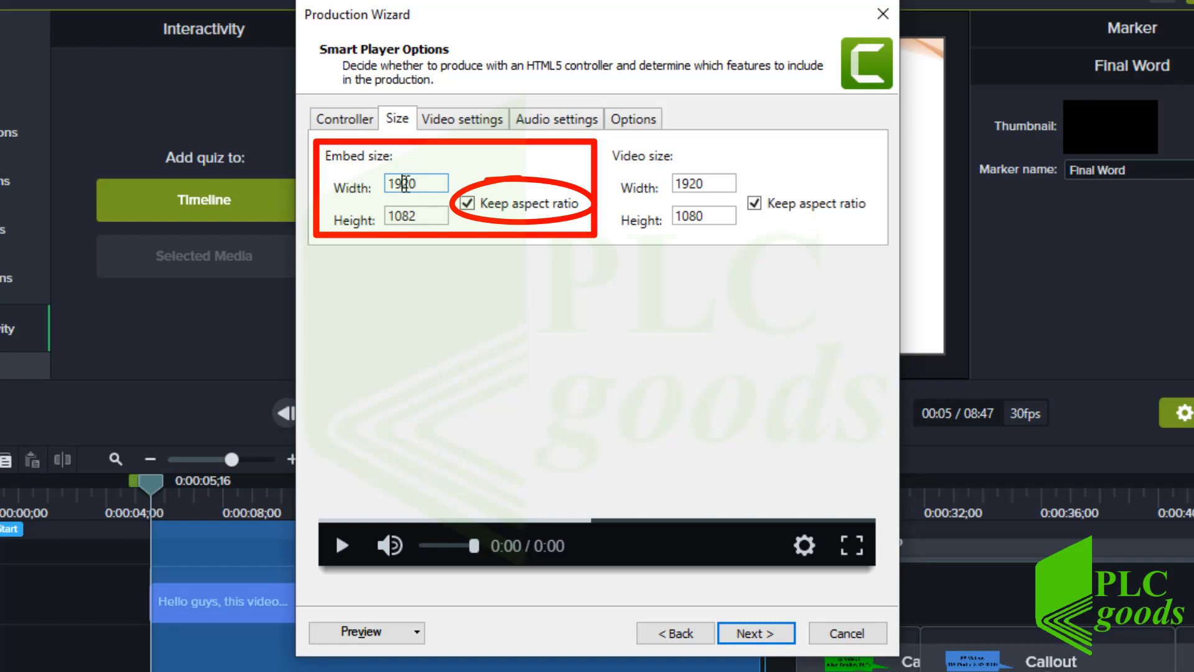
- Set the Smart Player embed height to 480 with the aspect ratio kept
click(407, 214)
double_click(405, 216)
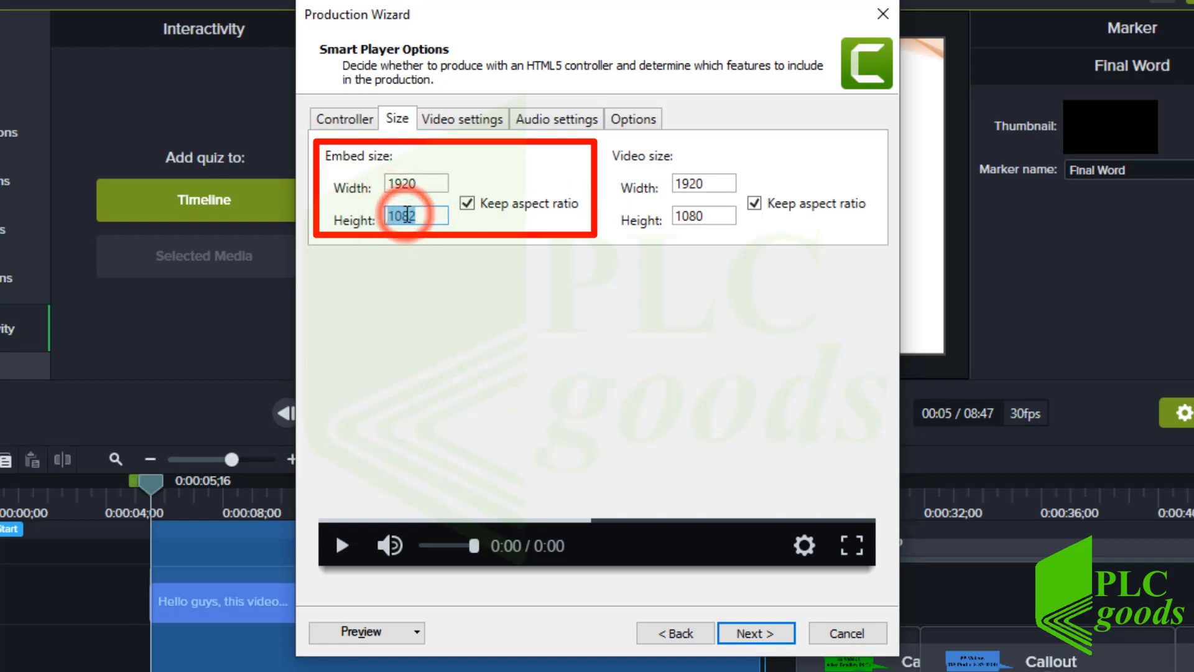
text(480)
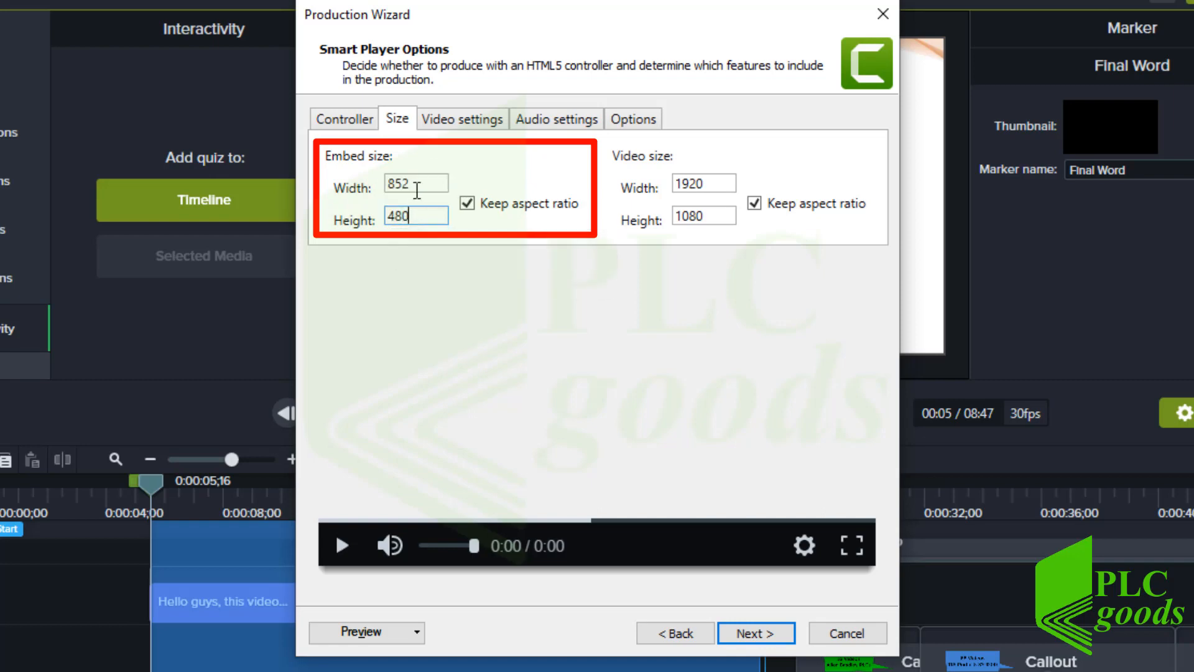
- Review the video settings for frame rate, and the available H.264 profile and H.264 level choices
click(454, 120)
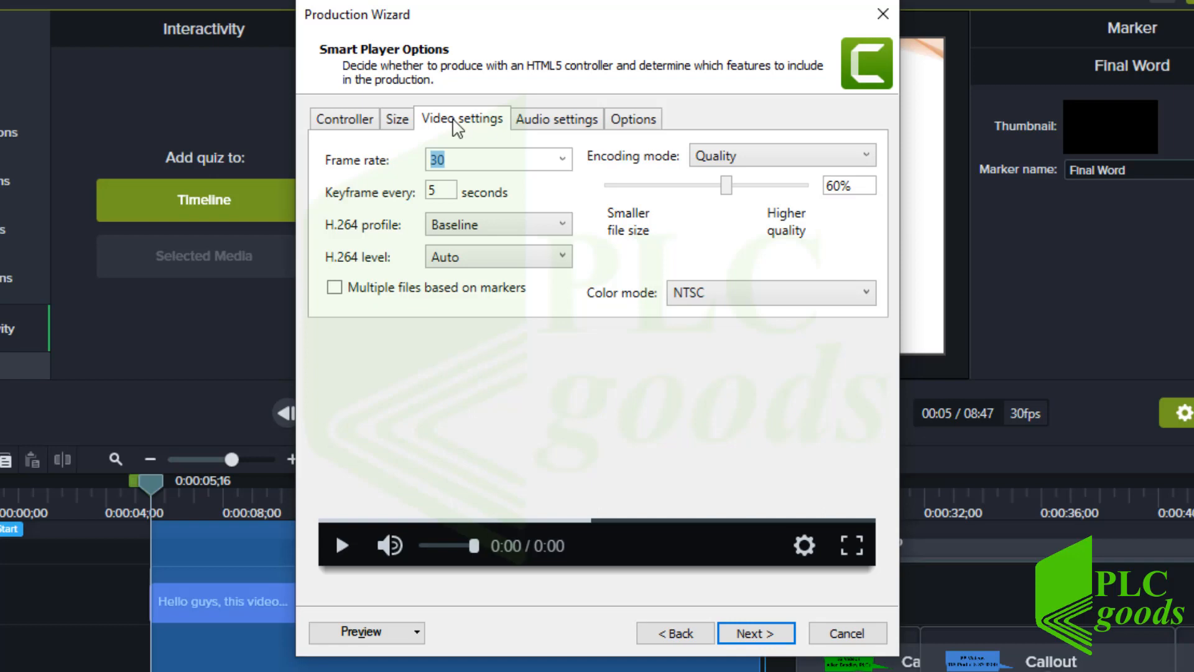
click(562, 159)
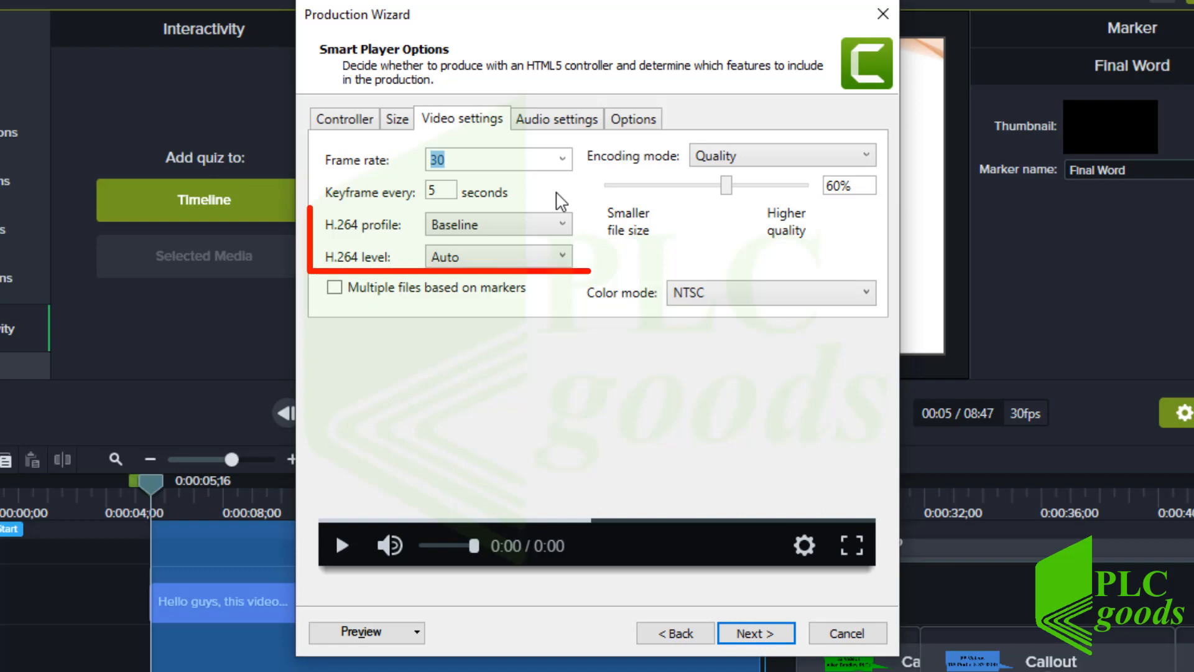
click(564, 227)
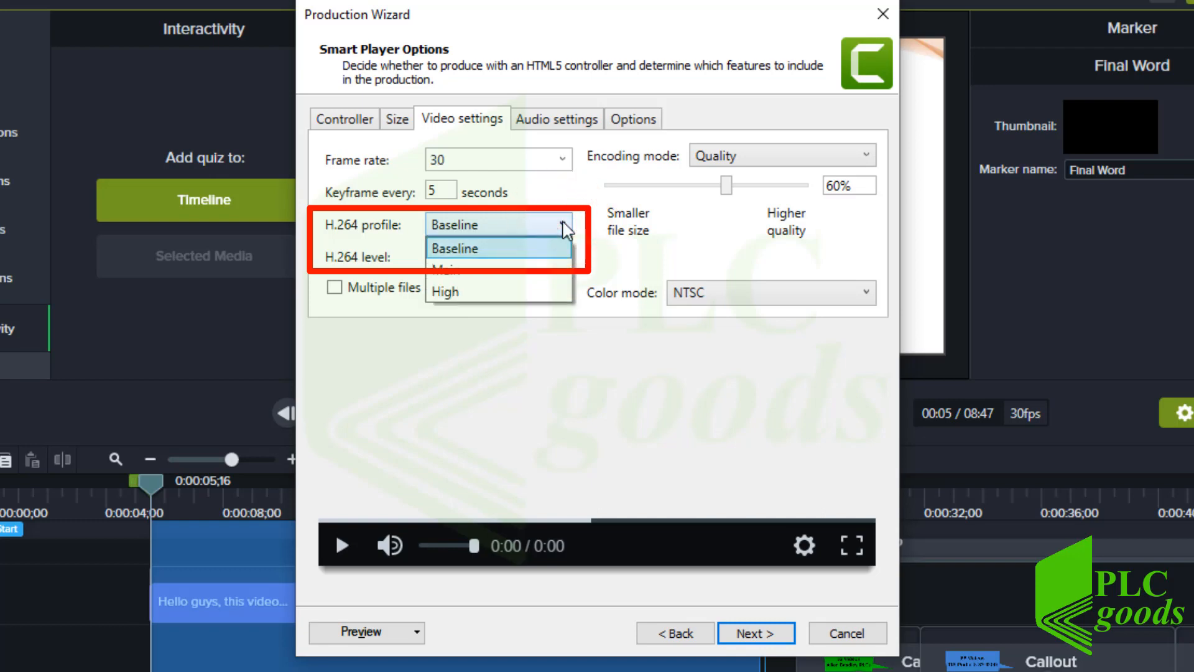
click(563, 227)
click(563, 257)
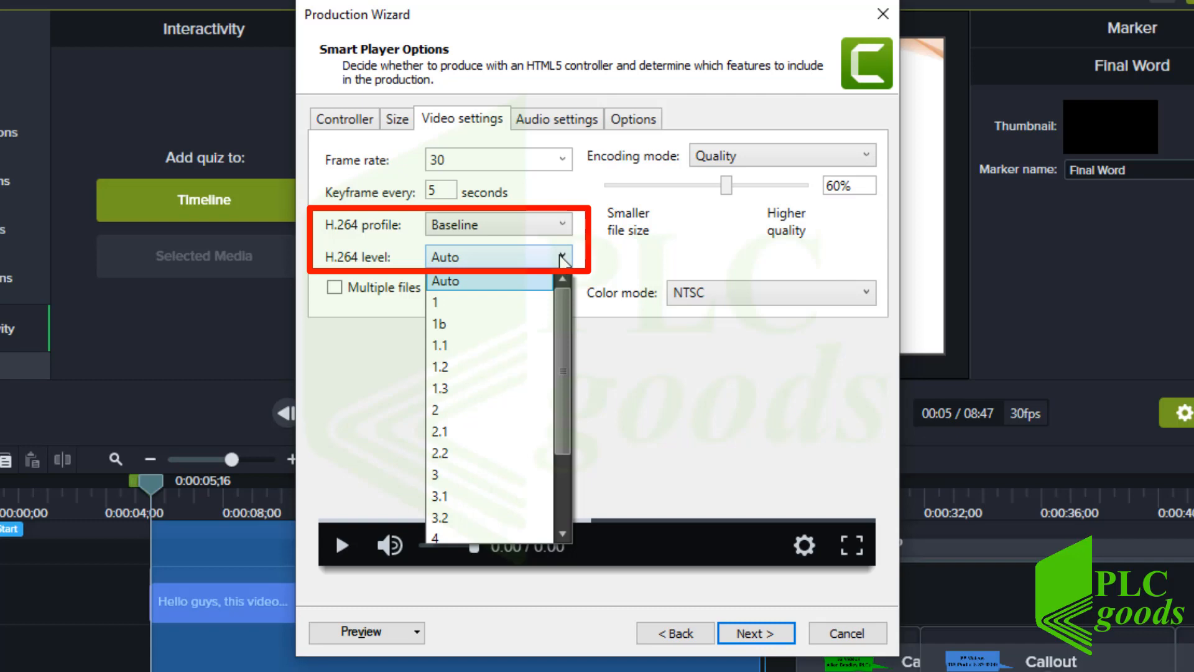
click(563, 259)
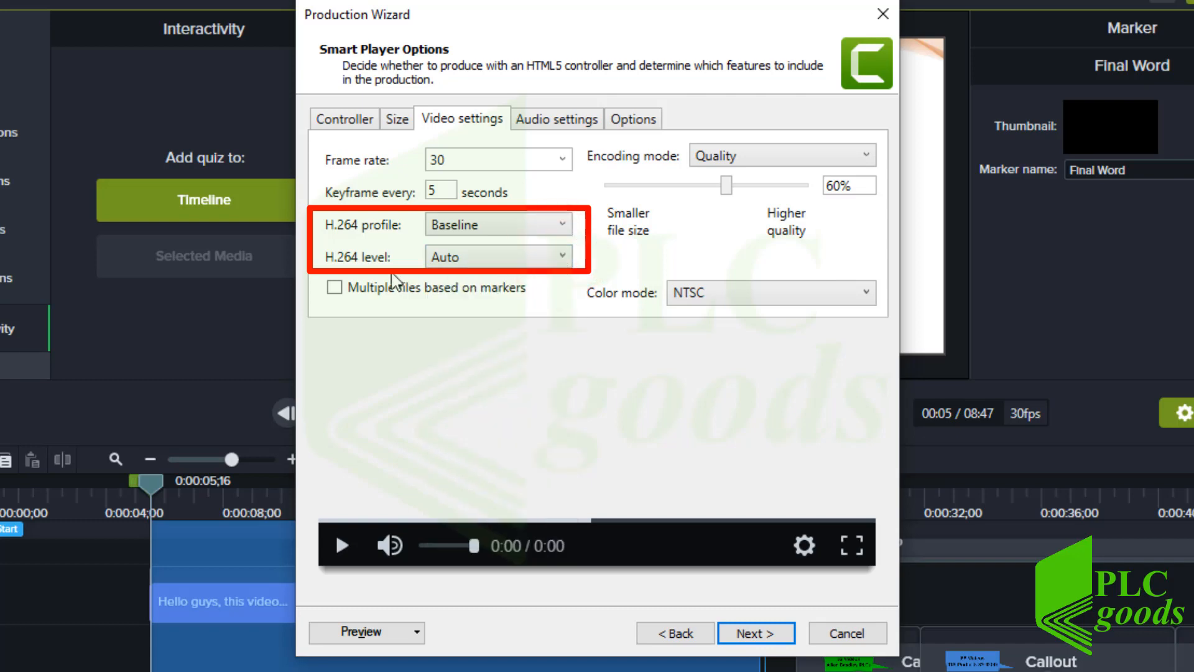
- Try enabling multiple files based on markers and turn the option off again
click(335, 288)
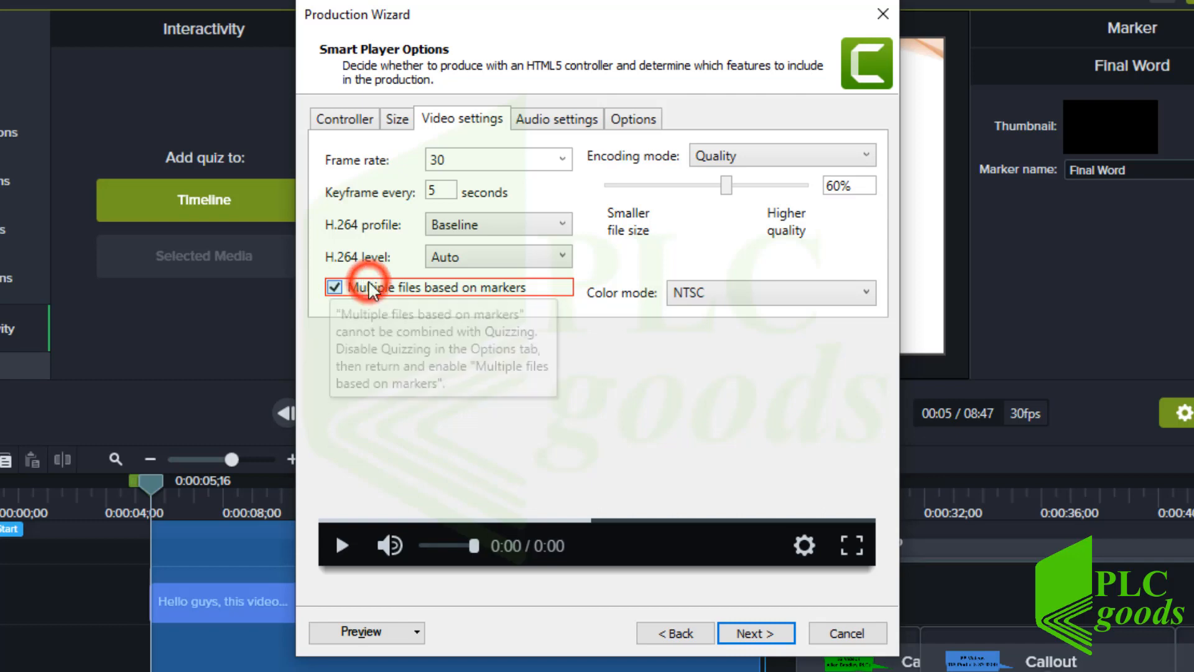
click(369, 283)
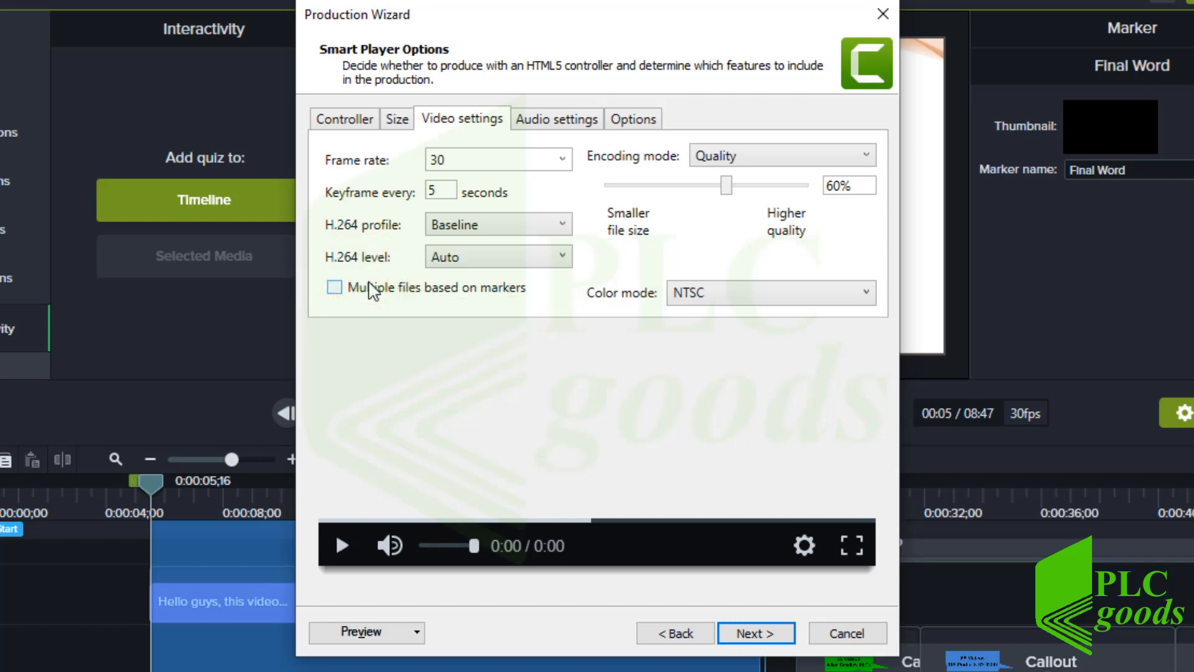
- Try the Bitrate encoding mode, return it to Quality, and check the Color mode choices
click(712, 156)
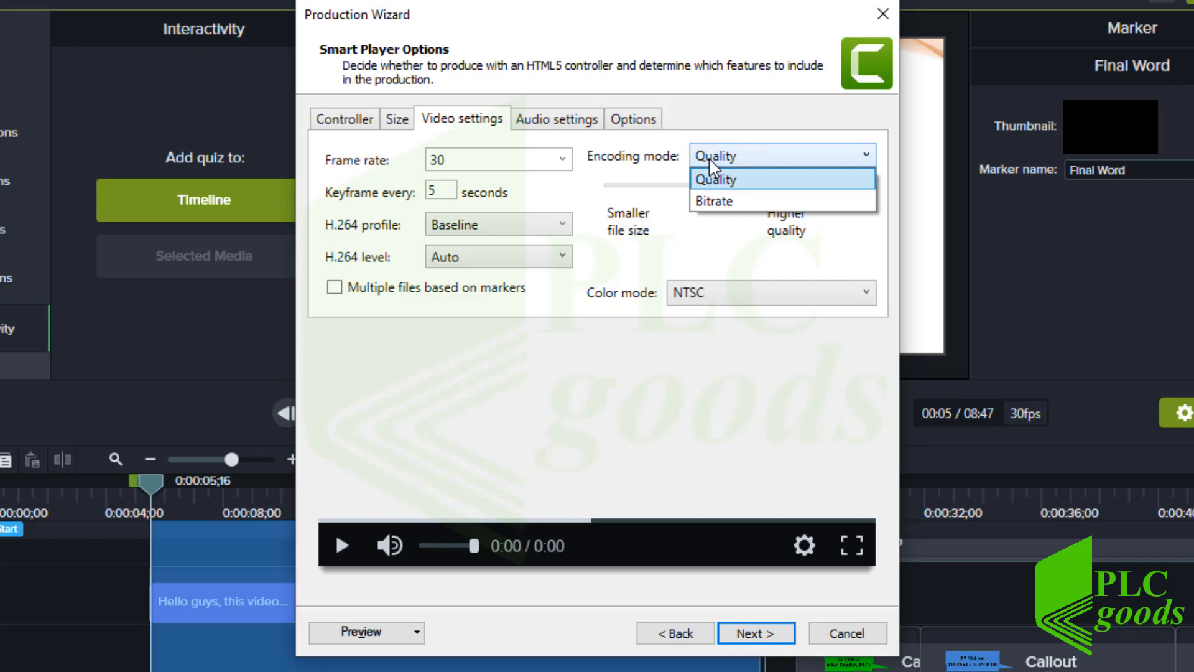
click(699, 198)
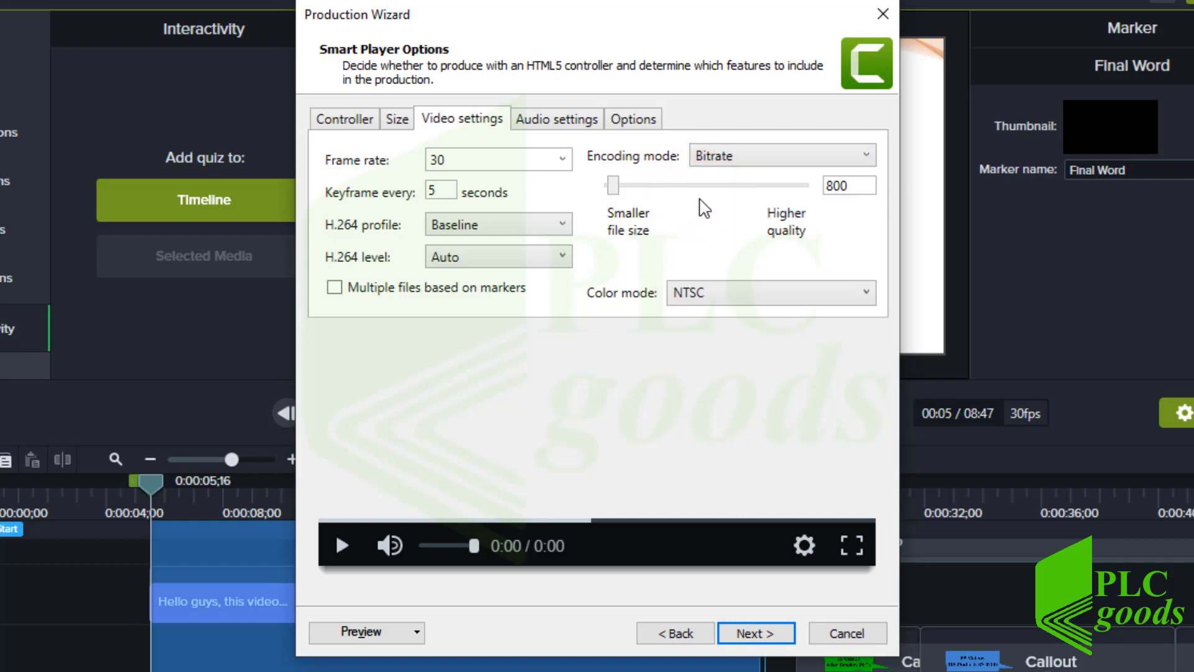
click(714, 157)
click(723, 181)
click(717, 292)
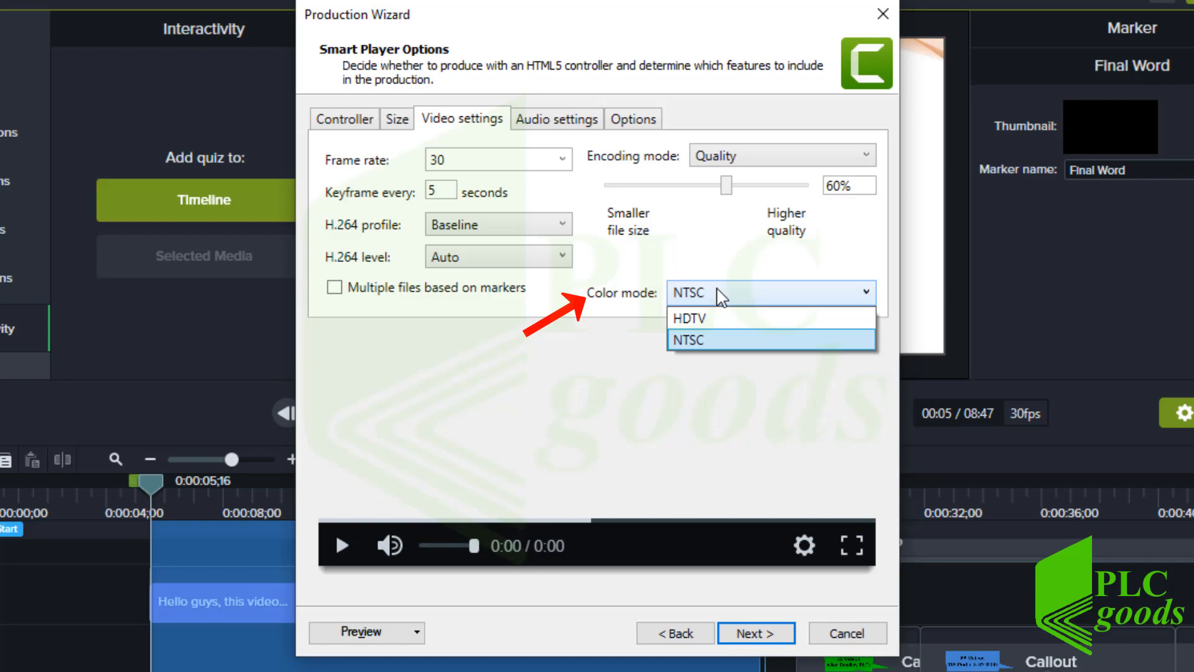
click(720, 295)
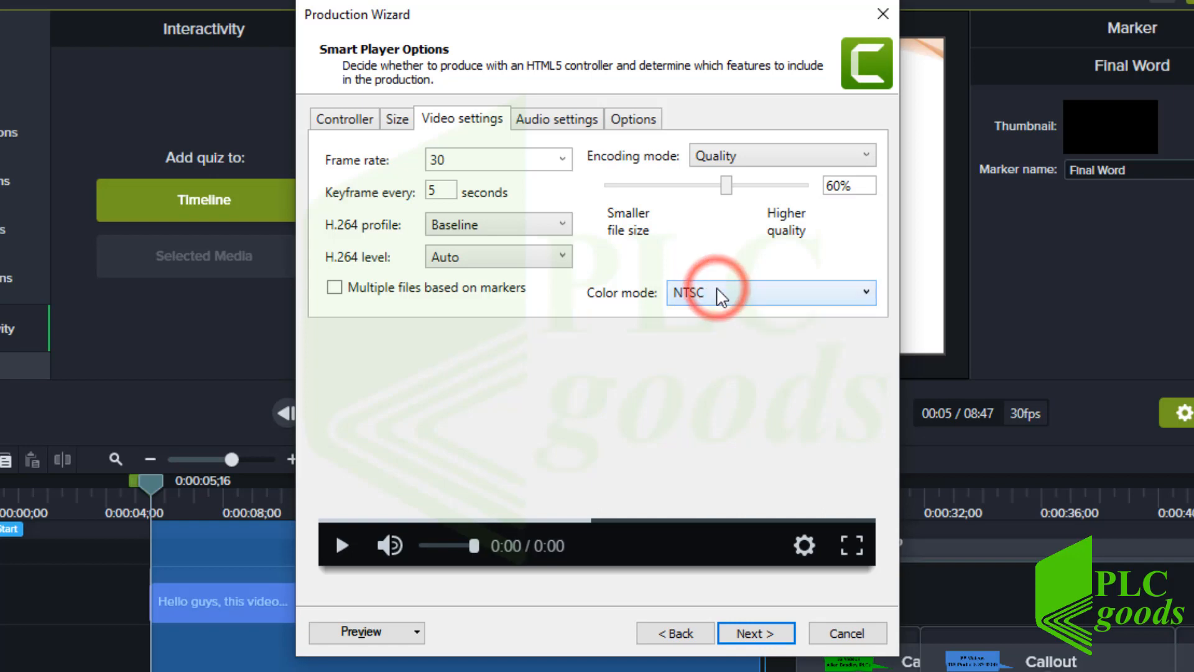
- Try disabling audio encoding in the audio settings and re-enable it
click(571, 127)
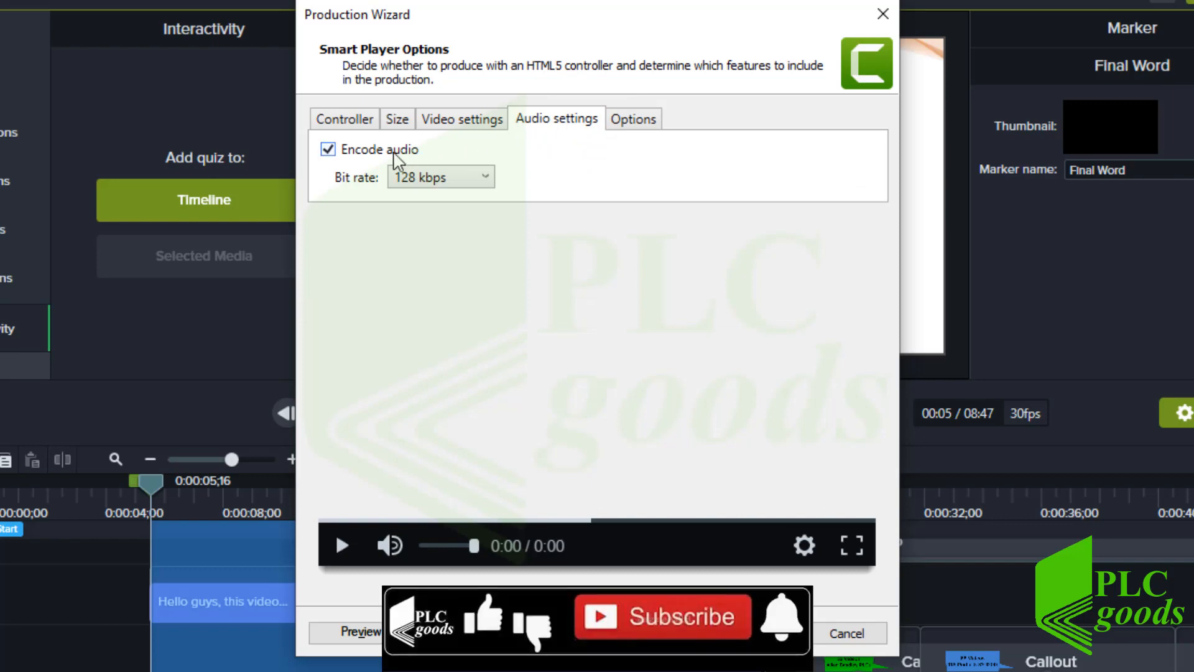
click(372, 152)
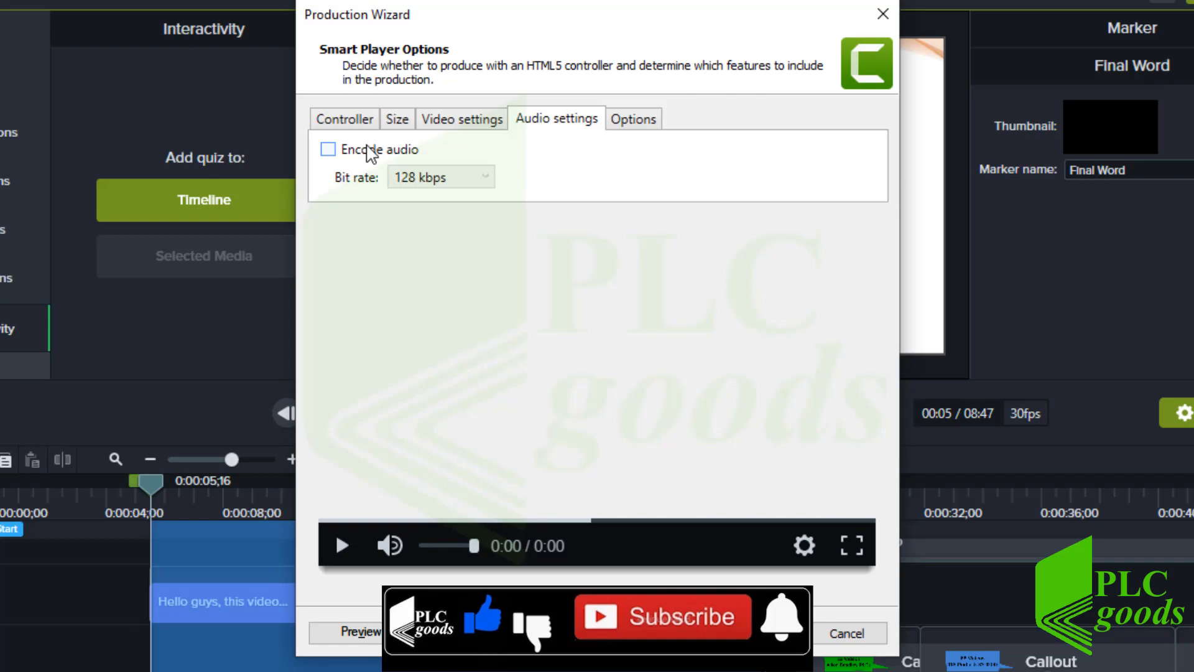
click(367, 150)
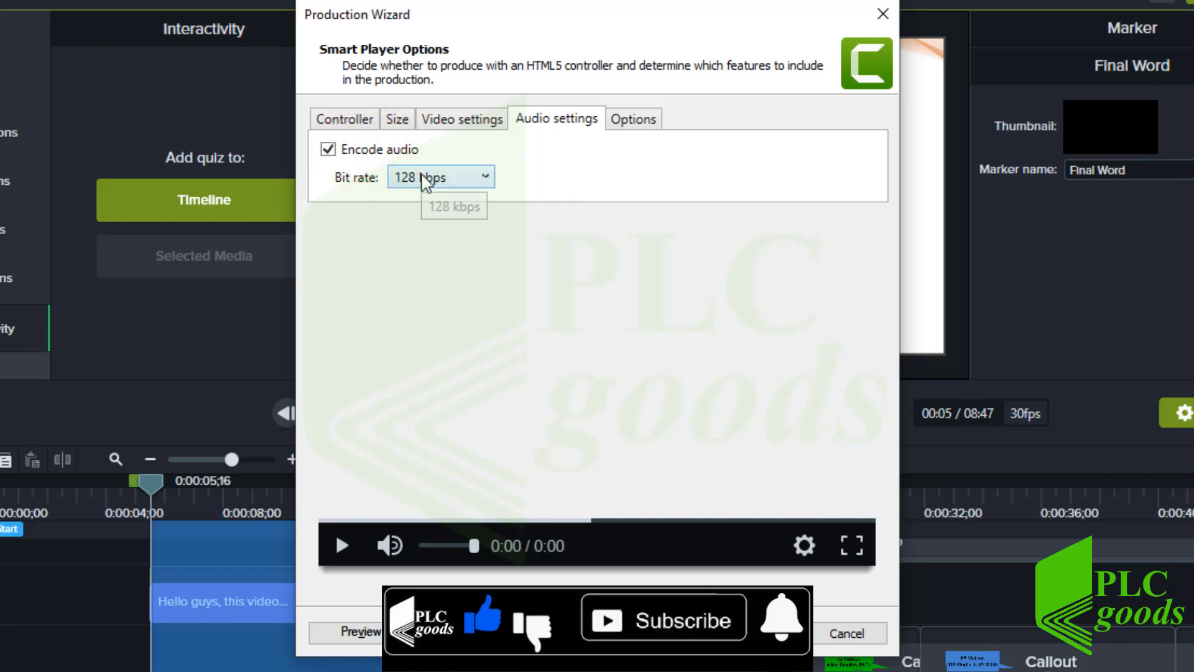
- Check the available audio bit rates and select 128 kbps
click(425, 180)
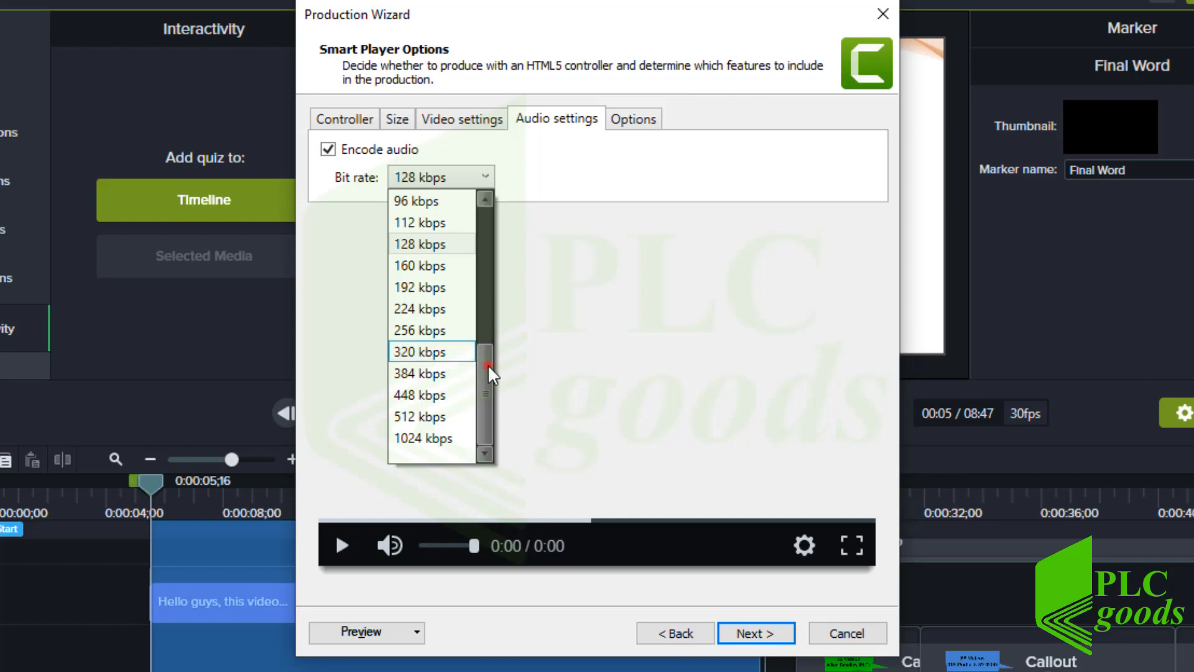
scroll(488, 364, up, 3)
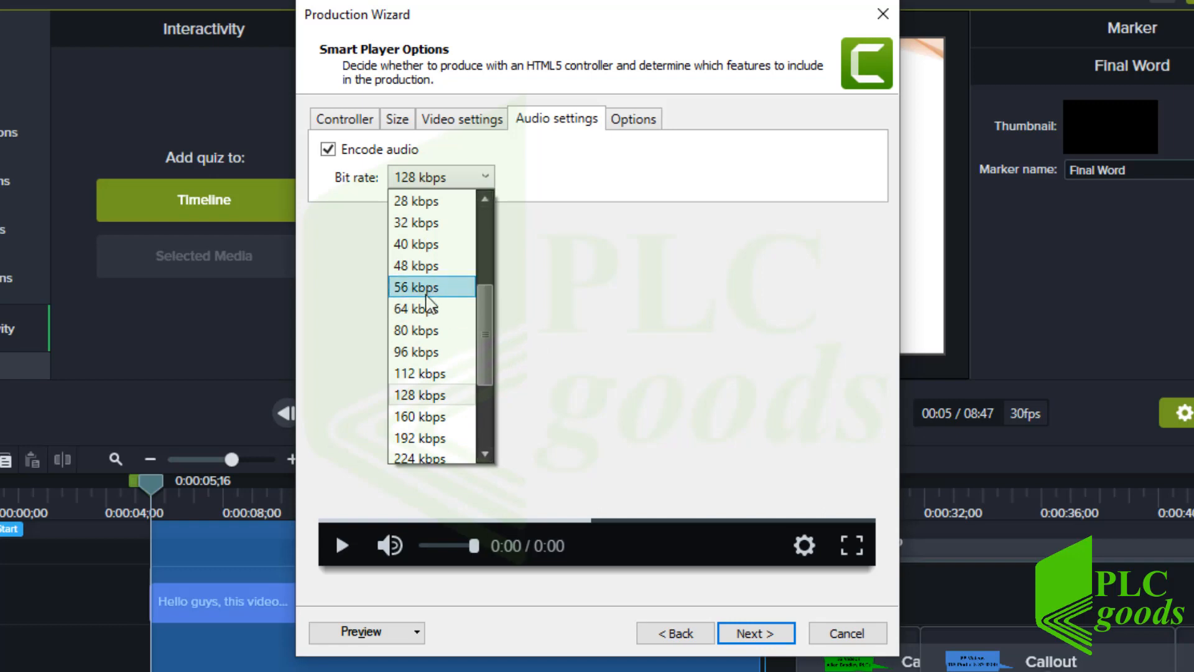
click(417, 394)
- Turn captions off and on again in the Smart Player options, and check the caption types, choosing Closed captions
click(624, 122)
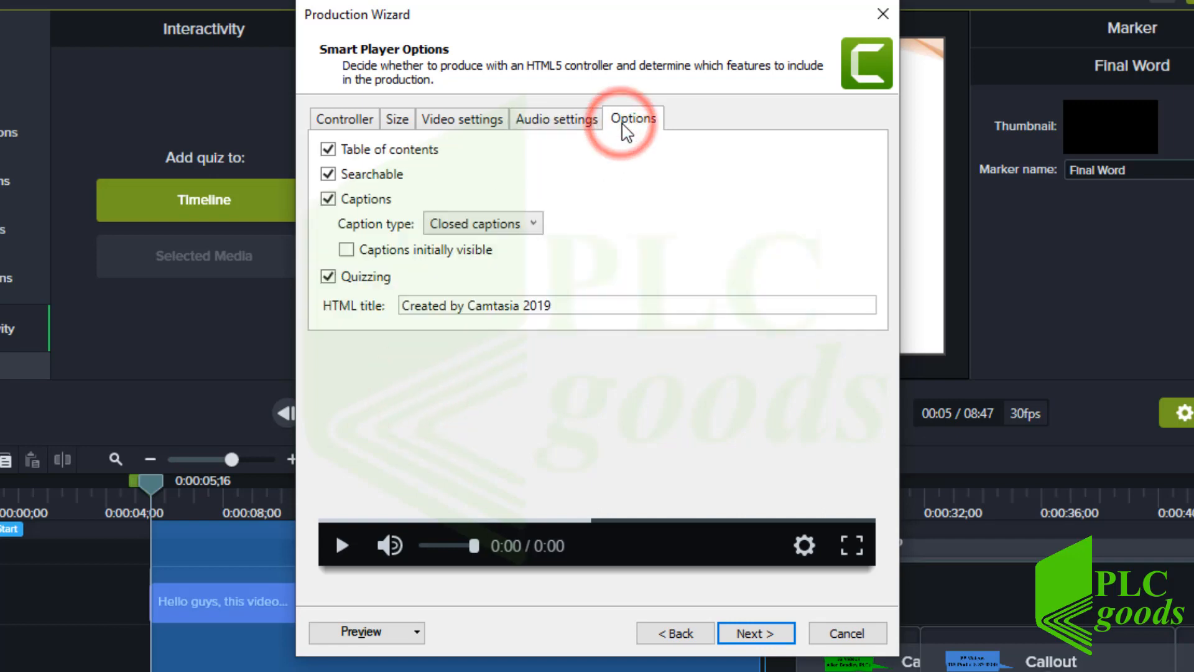
click(329, 202)
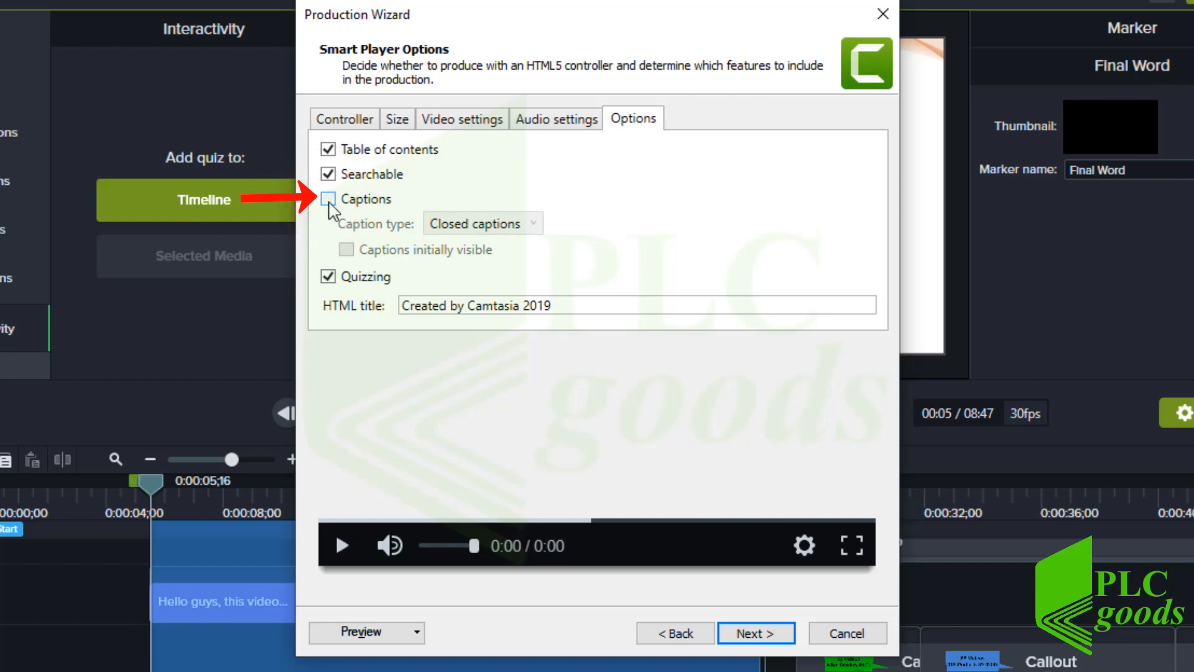
click(330, 204)
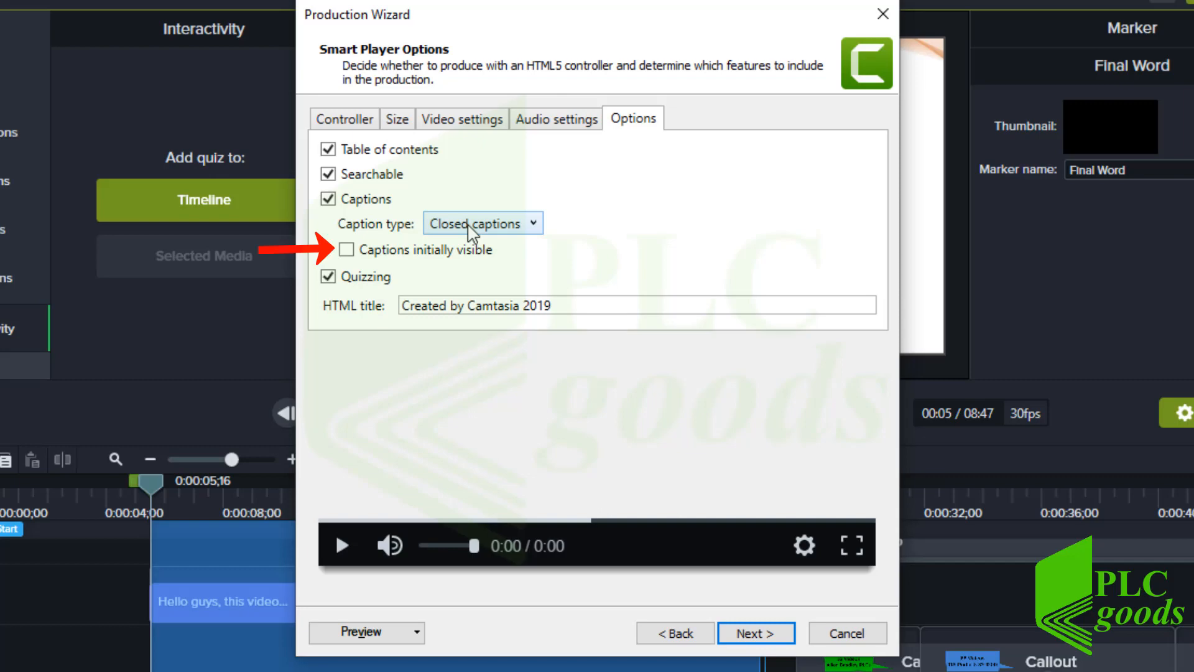
click(472, 227)
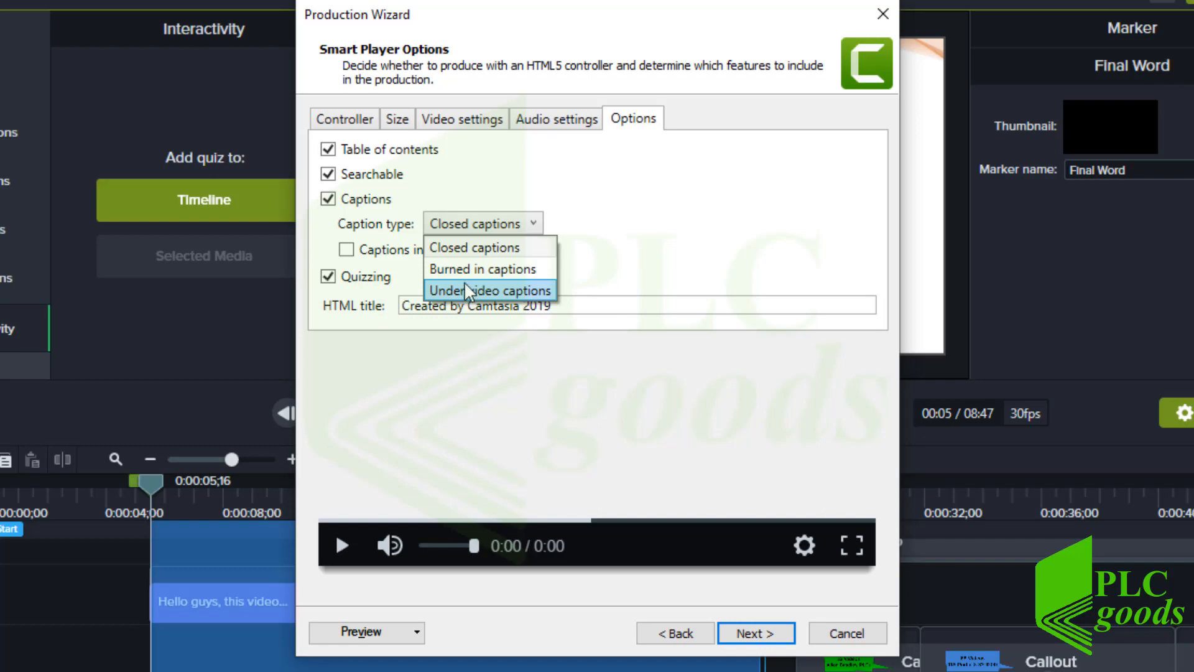
click(461, 249)
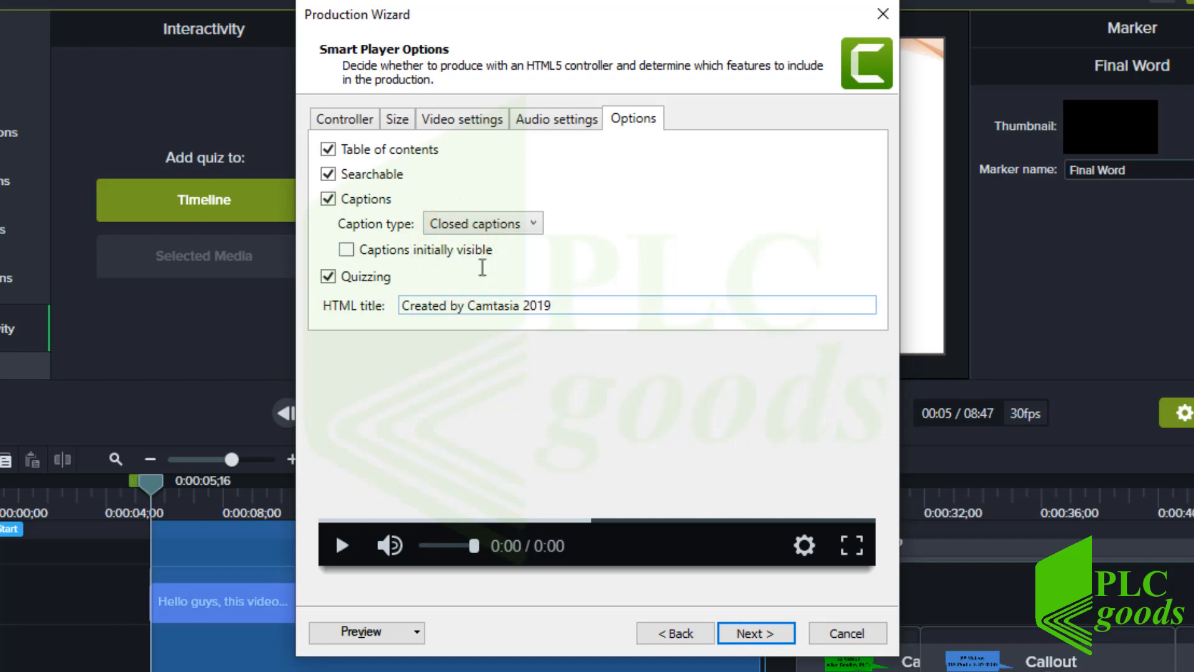
- Change the HTML title to "Created by PLCgoods" and continue to the Video Options page
click(560, 306)
drag(560, 306, 469, 306)
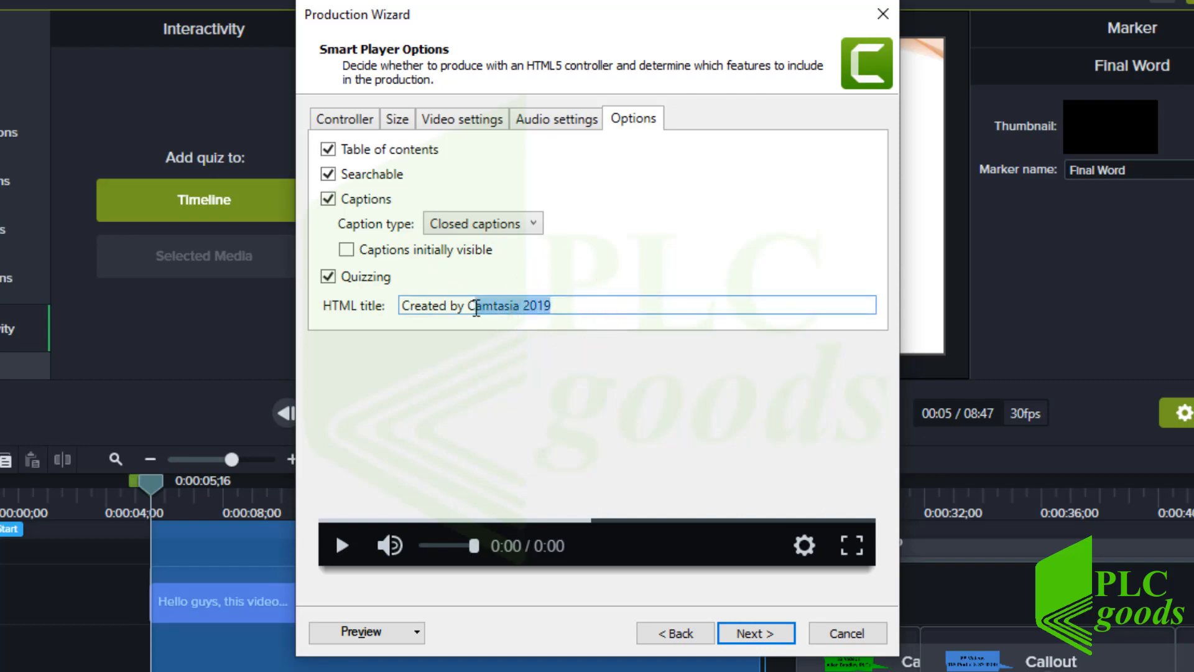
key(BackSpace)
text(PLCgoods)
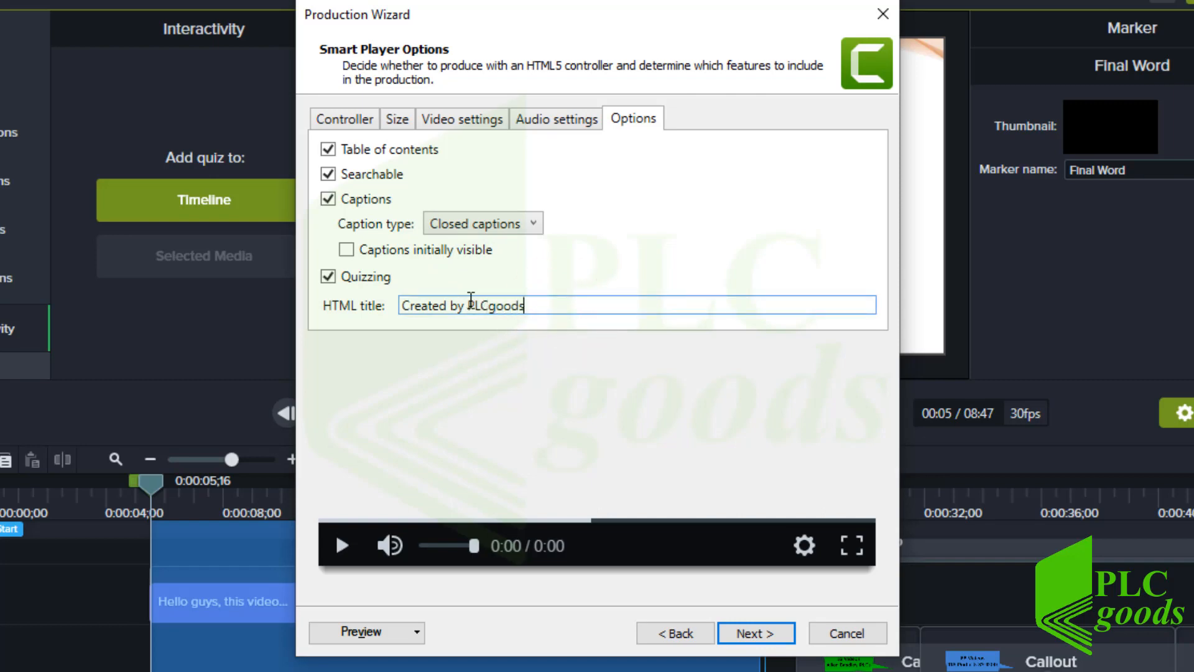
click(746, 632)
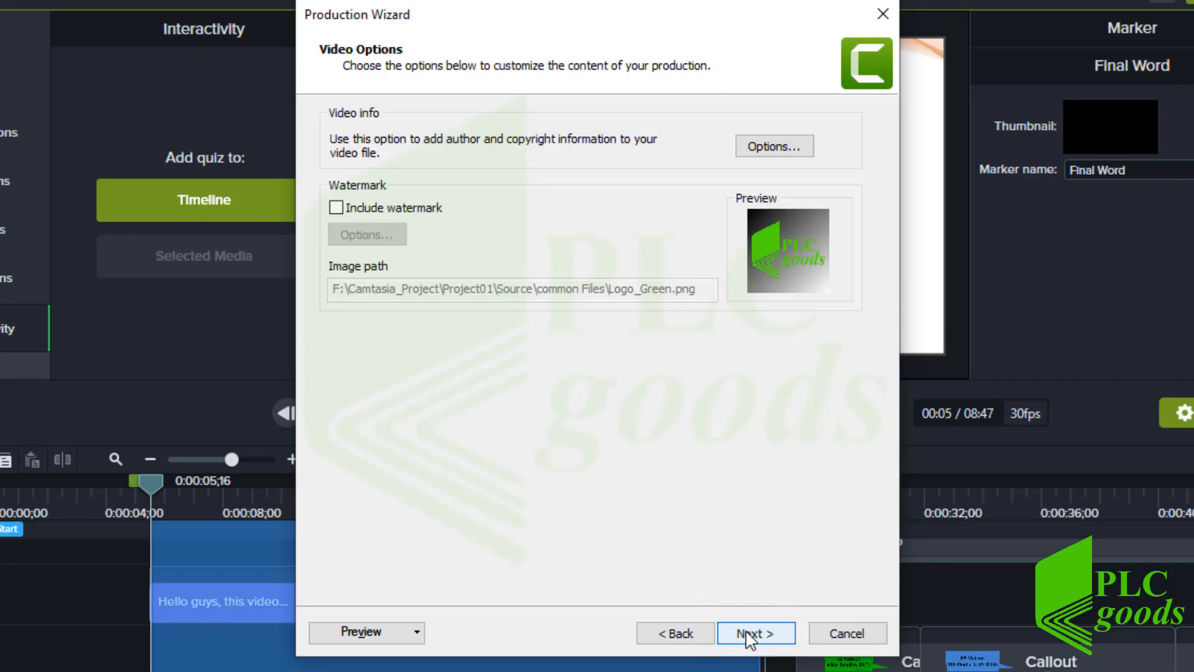
- Include a watermark in the production and set its image to the yellow PLC goods logo from the common Files folder
click(336, 206)
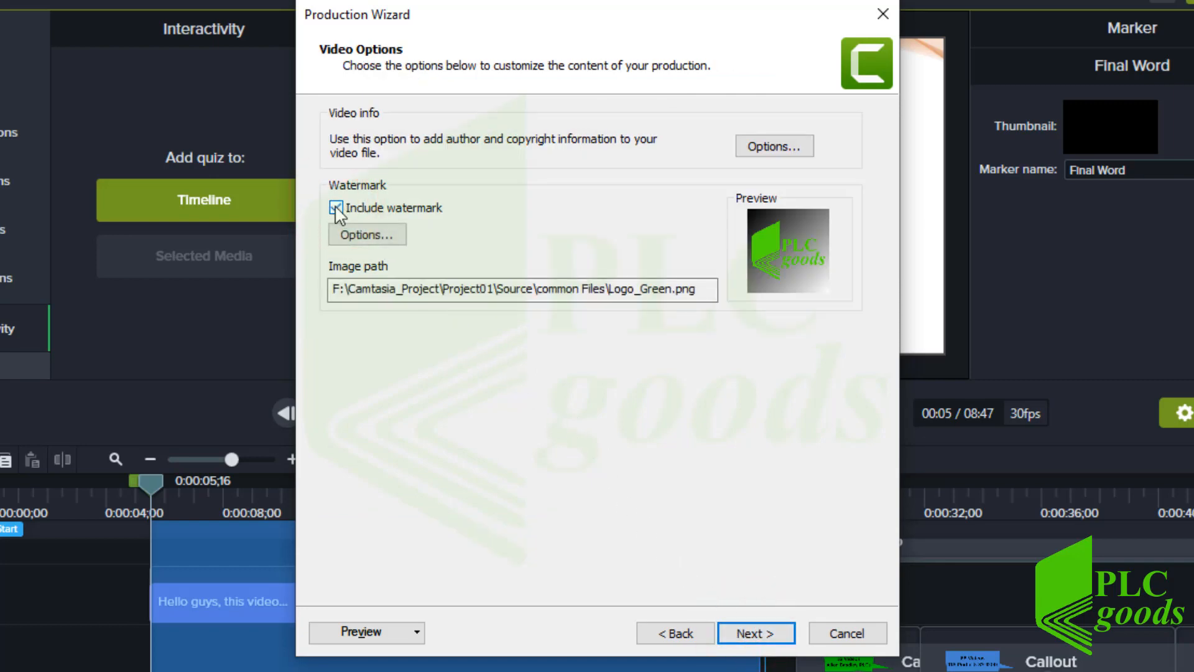
click(371, 237)
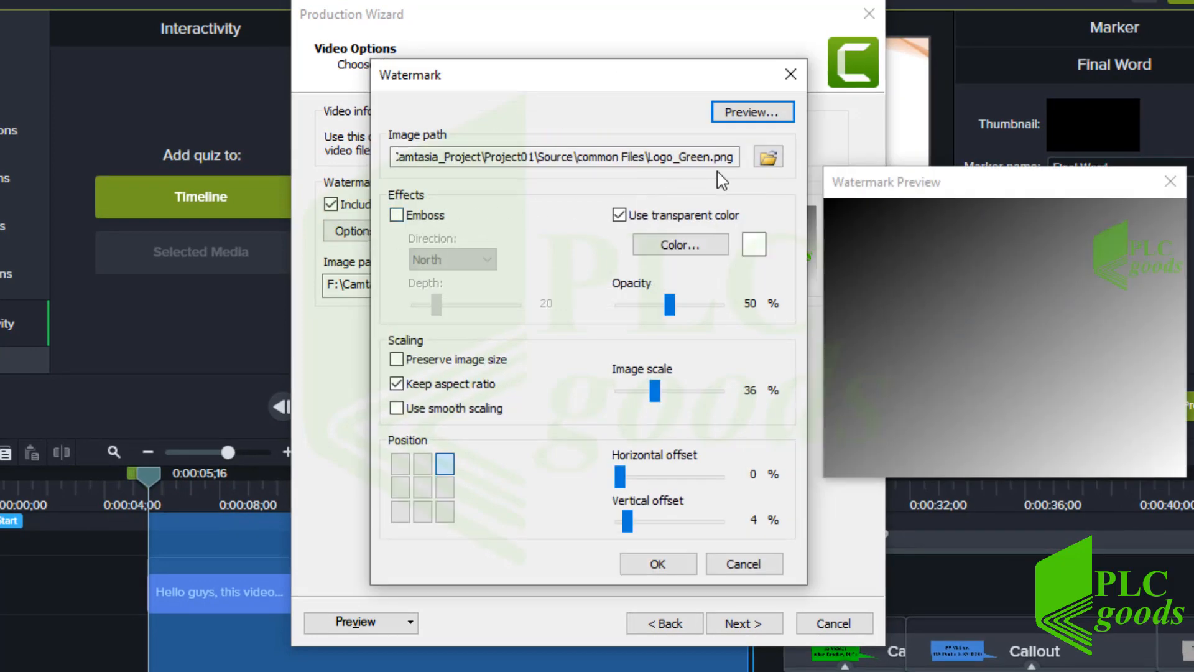
click(768, 155)
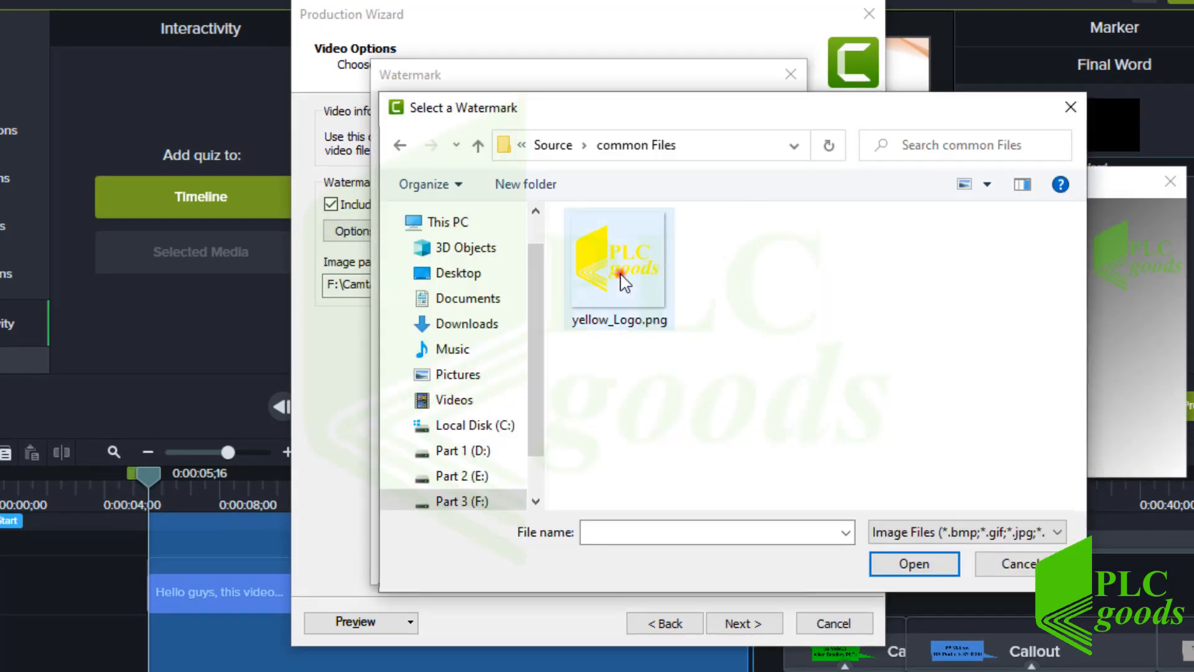
double_click(624, 283)
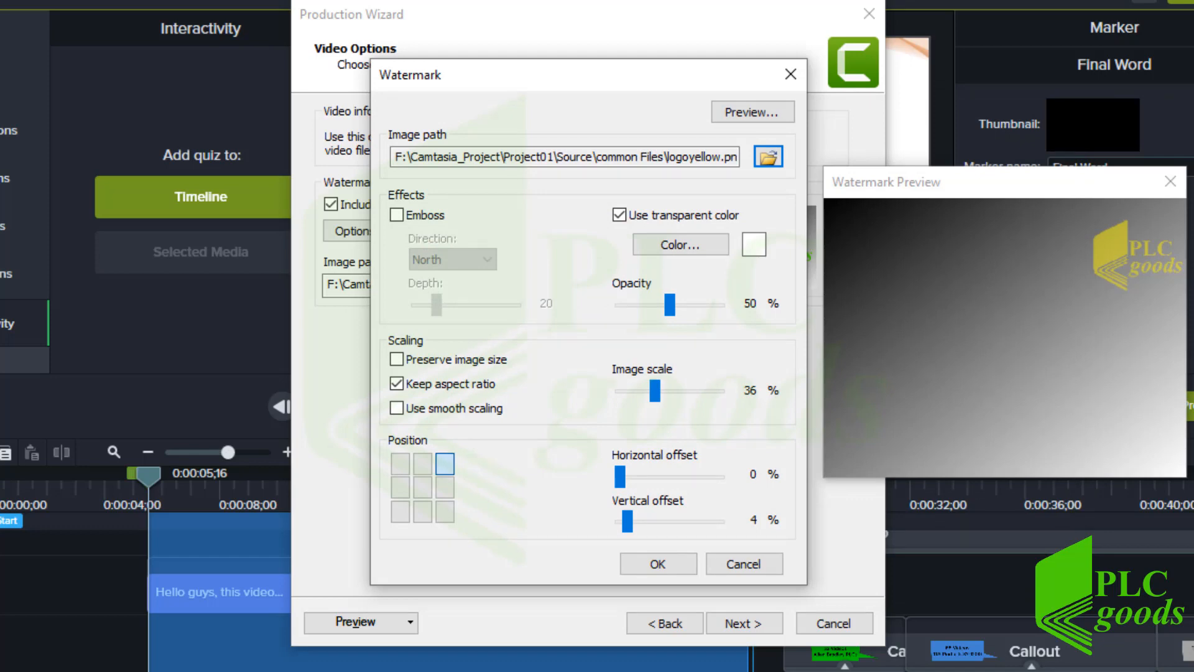
- Try the watermark without the transparent color effect and re-enable Use transparent color
click(618, 215)
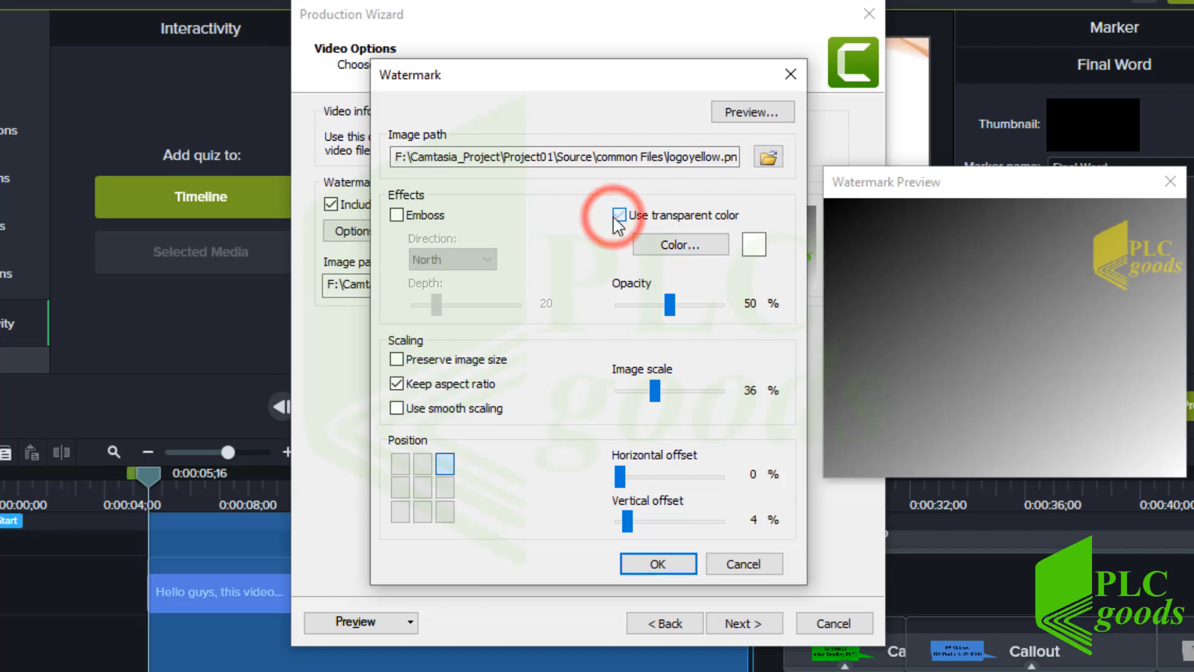
click(619, 215)
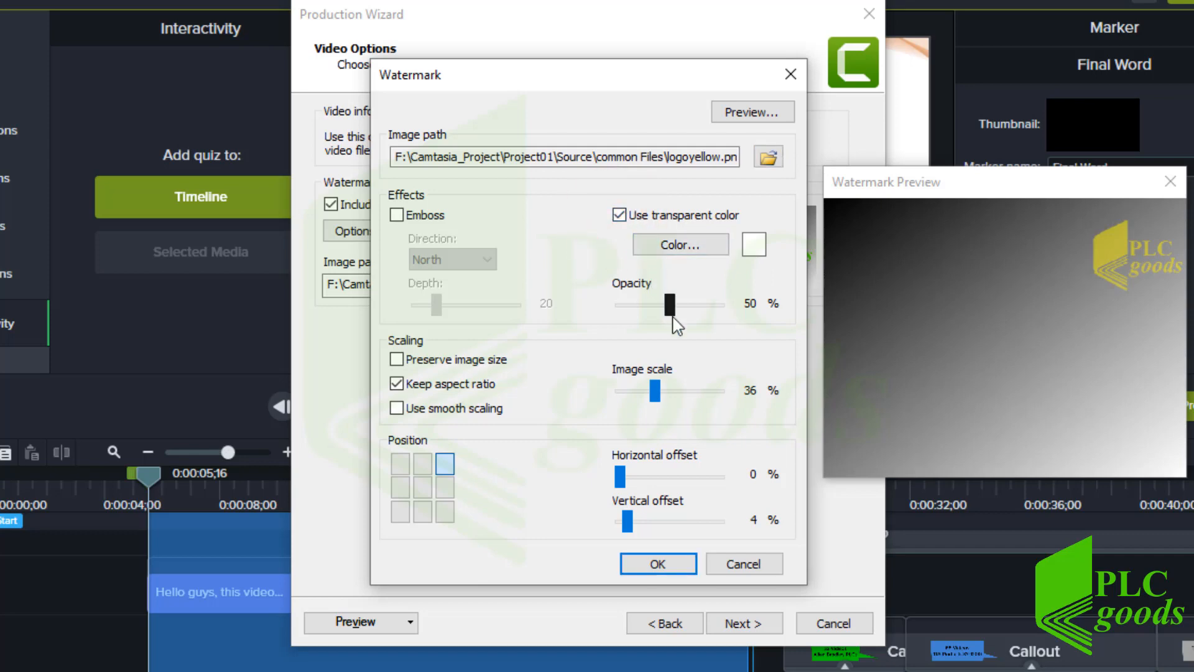
- Raise the watermark's opacity to 100% and its image scale to 40%
drag(675, 304, 719, 329)
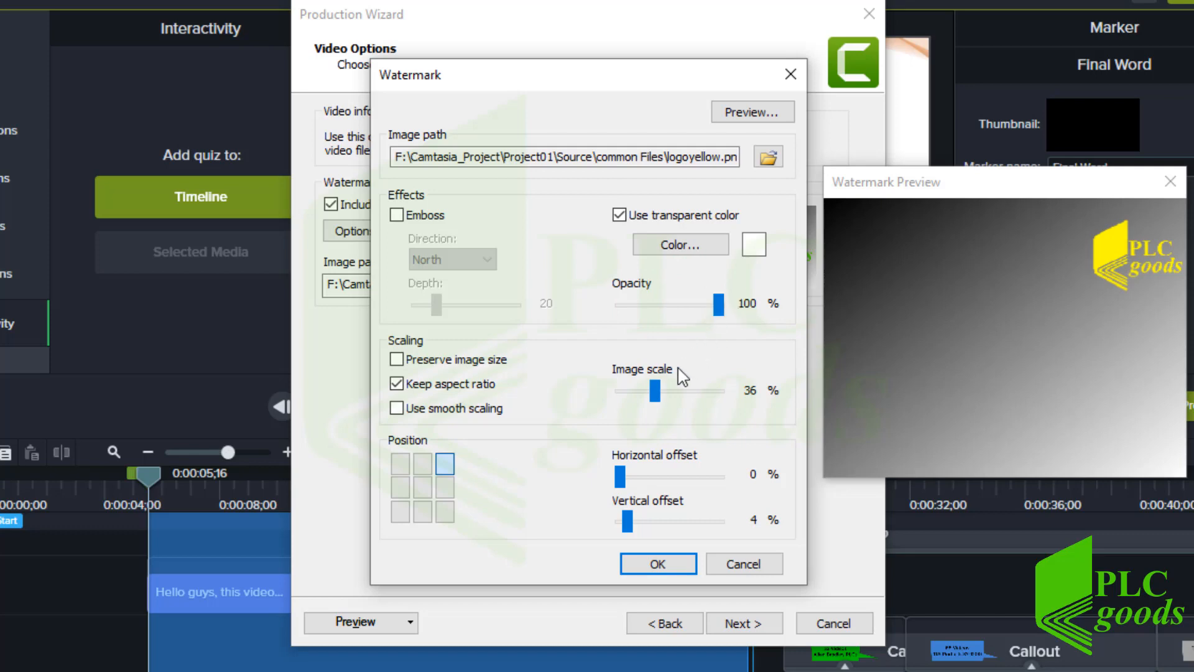
mouse_move(655, 390)
mouse_down()
mouse_move(680, 390)
mouse_move(662, 392)
mouse_up()
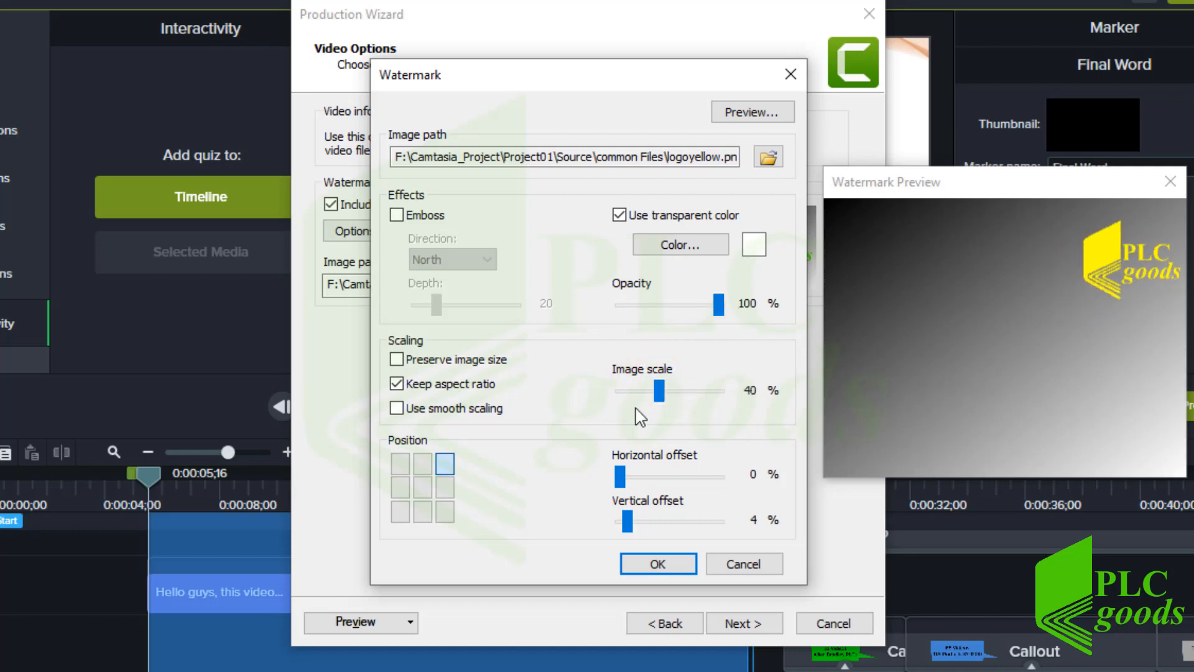
- Try the watermark at the center, and place it at the lower-right corner with a 3% horizontal and 6% vertical offset
click(423, 464)
click(423, 489)
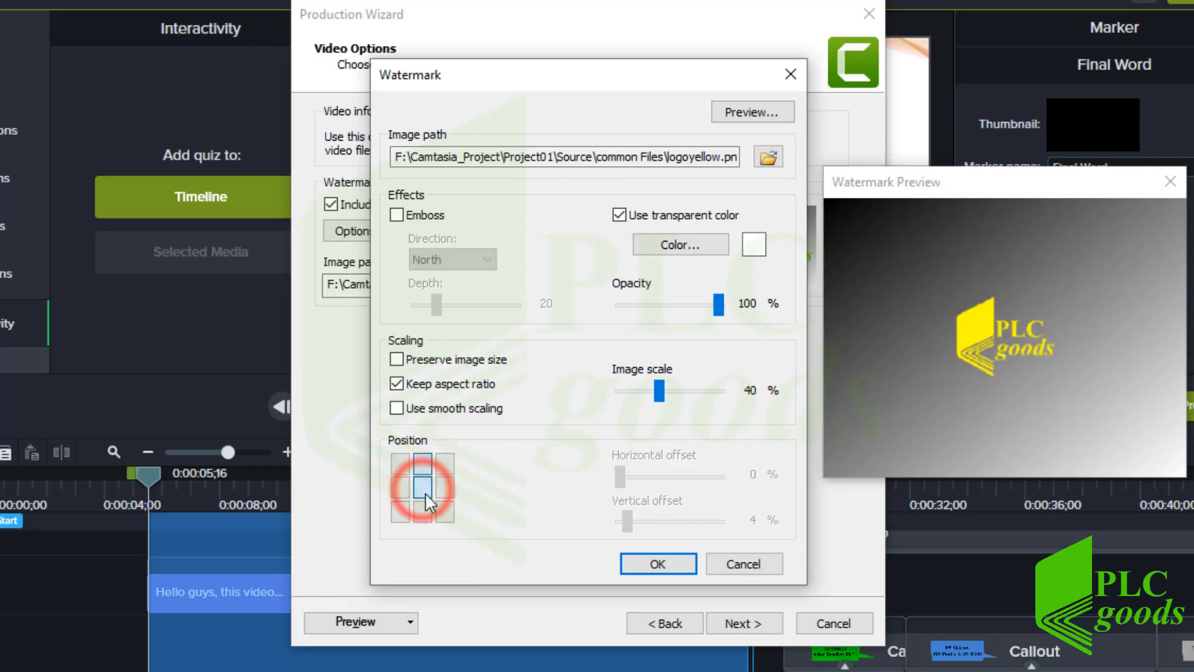
click(446, 513)
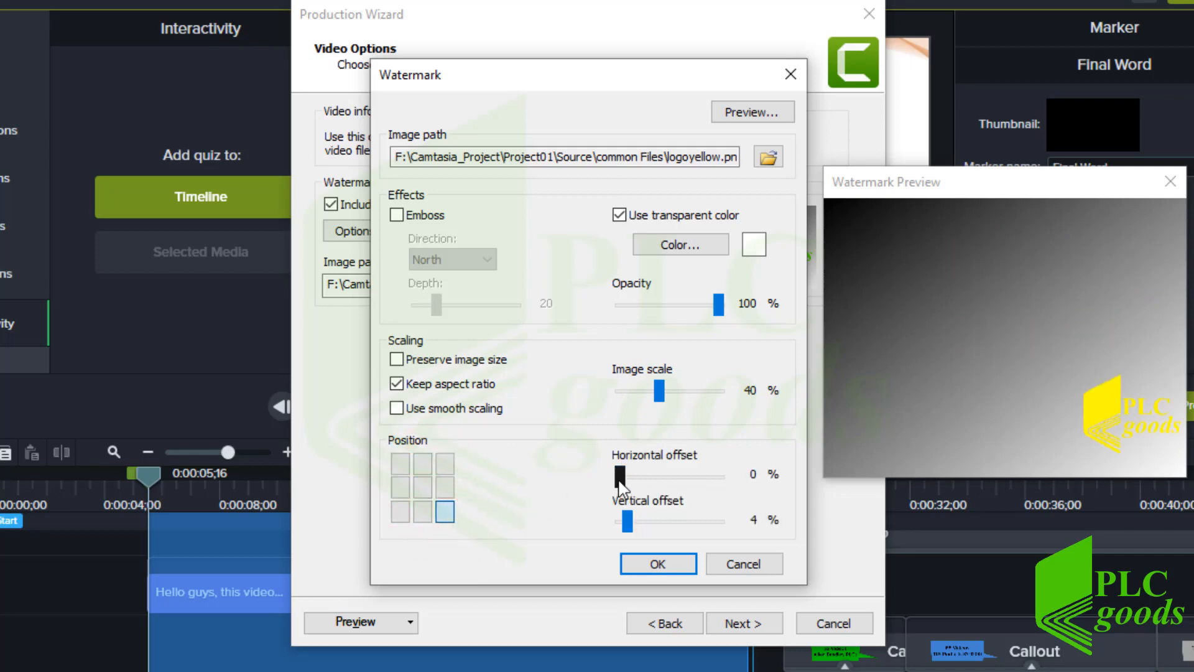
drag(621, 476, 640, 532)
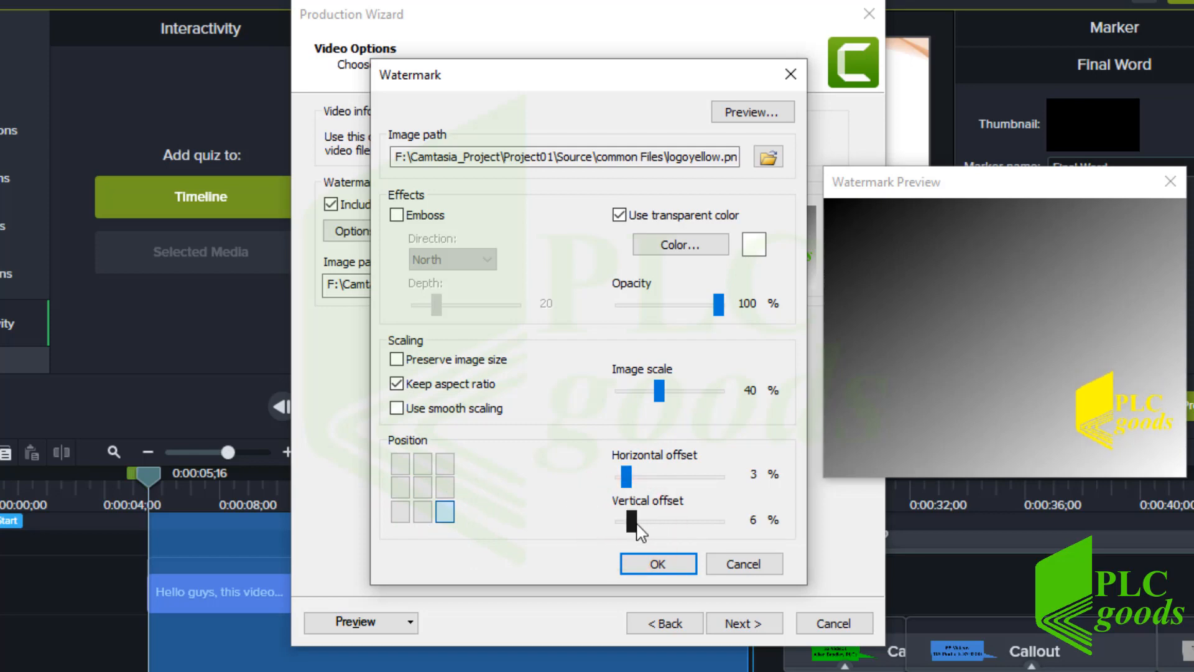
- Discard the watermark option changes and exclude the watermark from the production
click(739, 565)
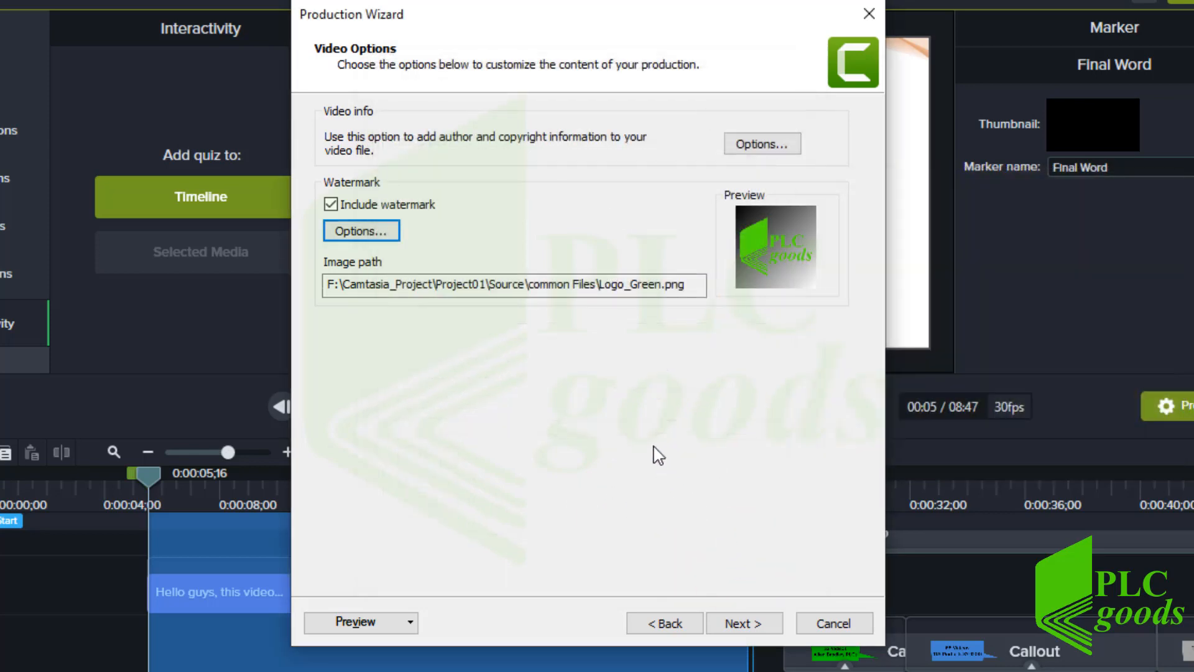
click(331, 205)
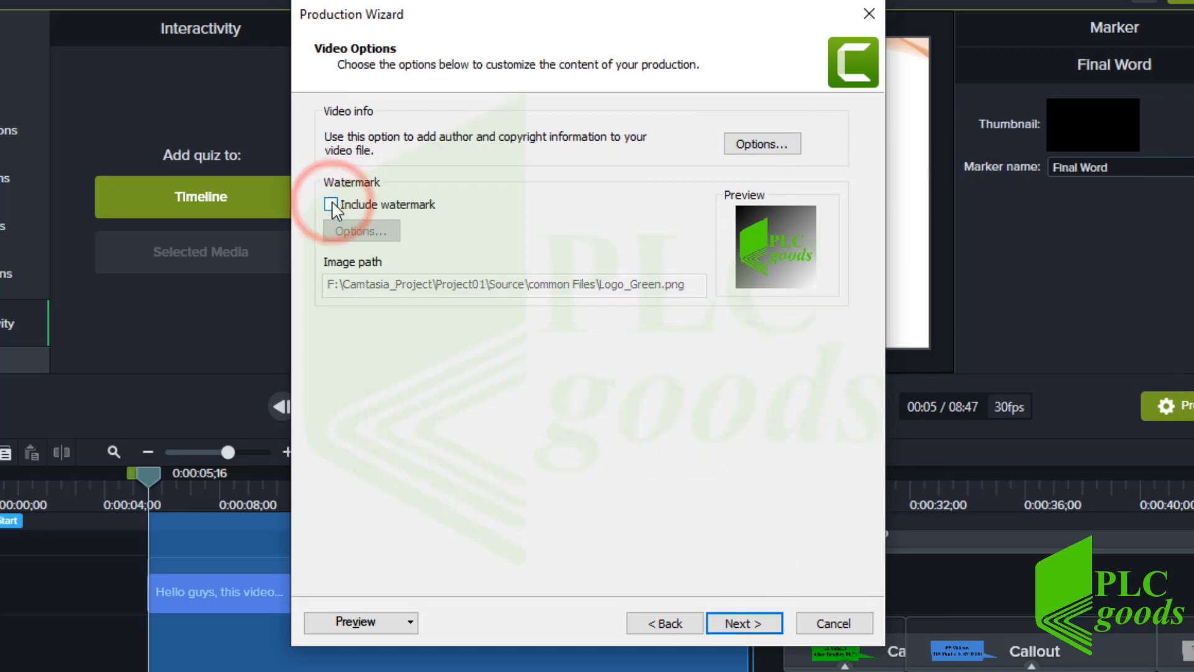
- Review the Video Information and Author Information fields and close the dialog without entering anything
click(747, 149)
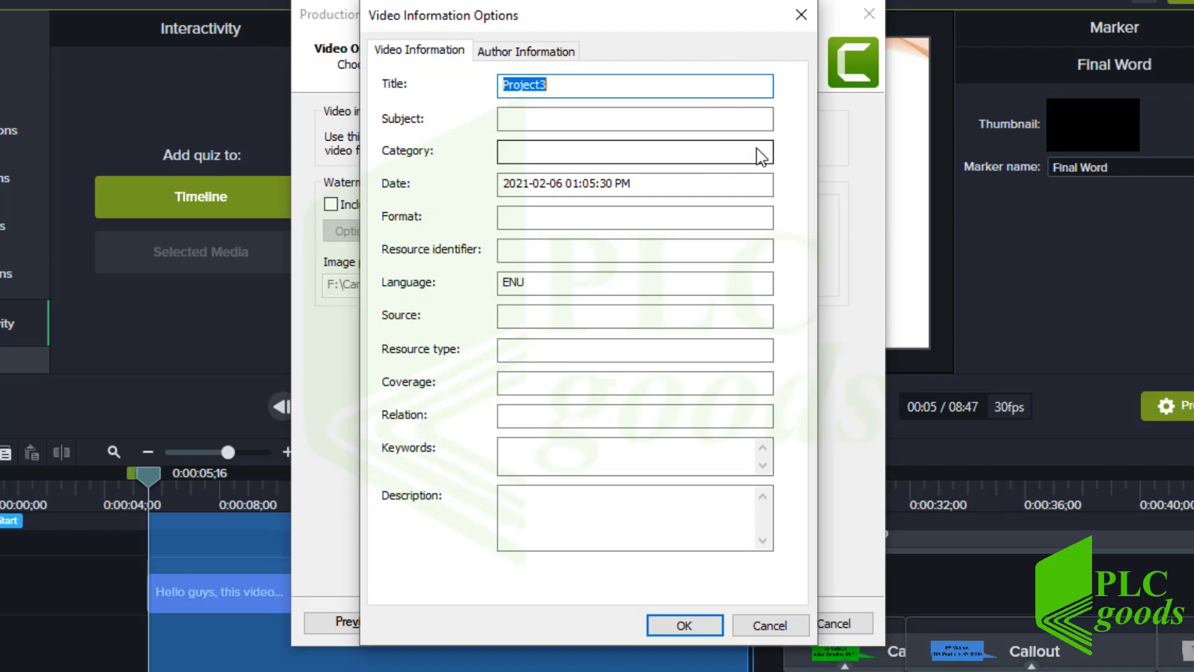
click(545, 58)
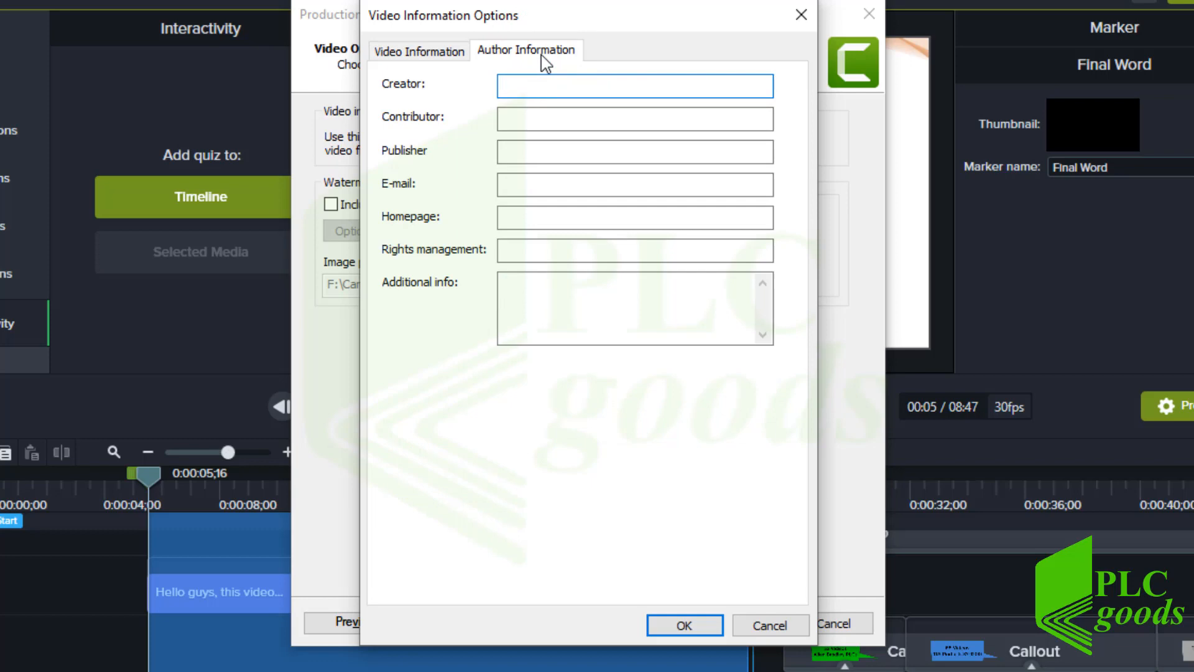
click(800, 15)
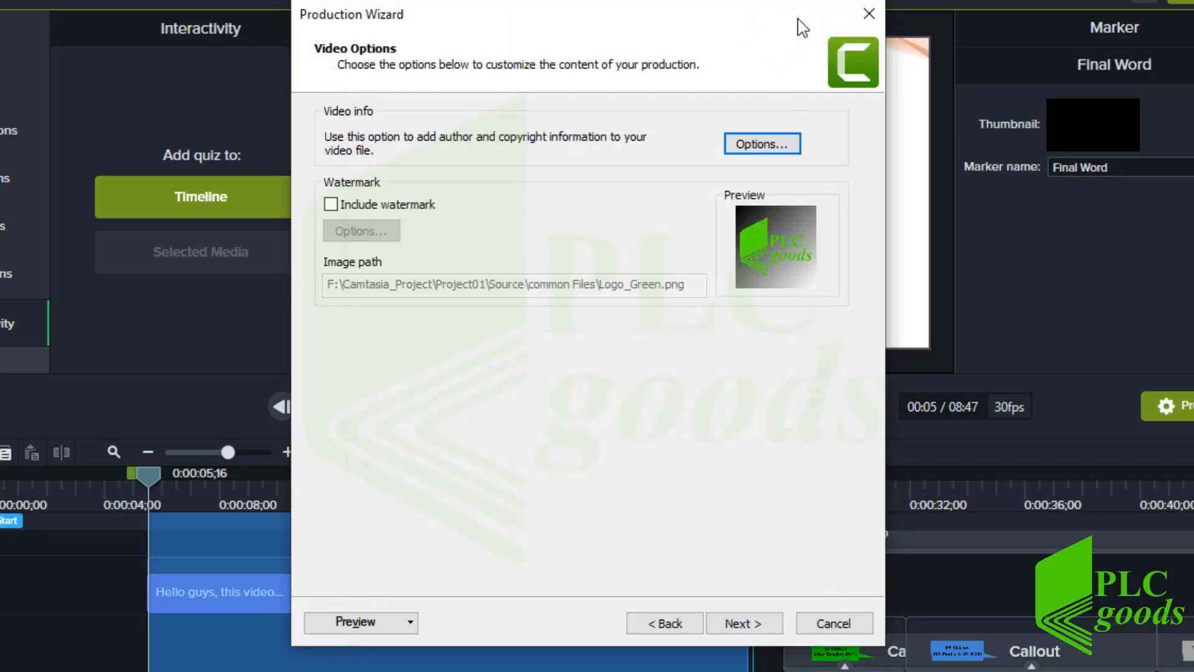
- Continue to the Marker options page and preview the introduction through The Project Overview markers, keeping The Project Overview included
click(743, 624)
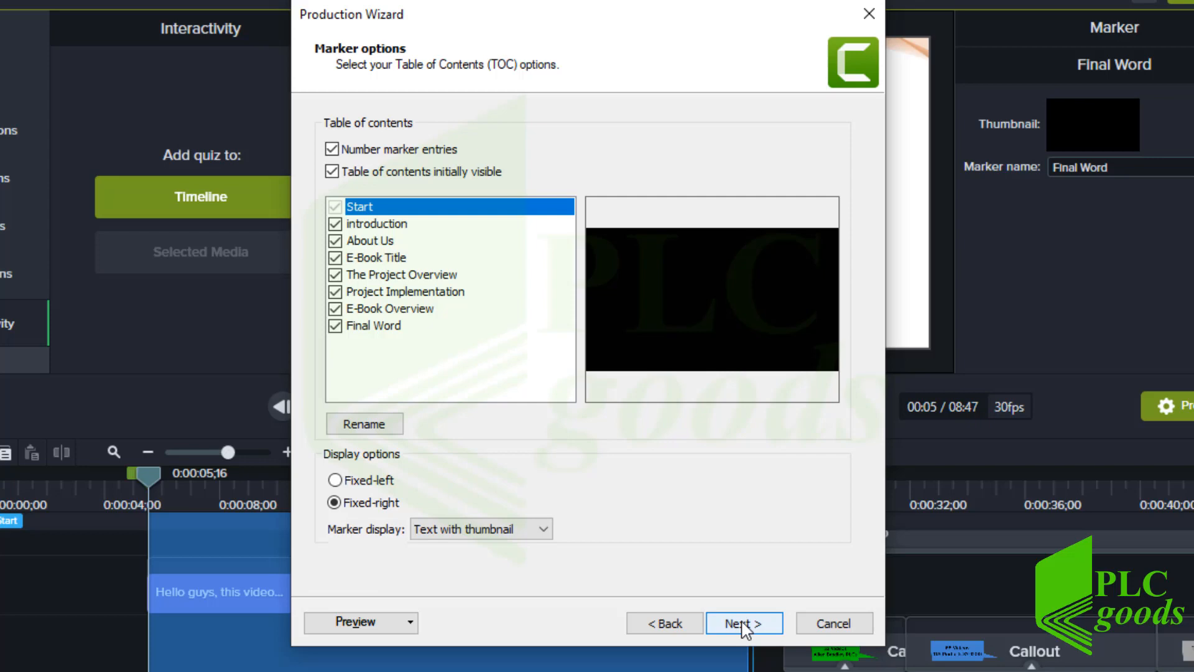
click(367, 224)
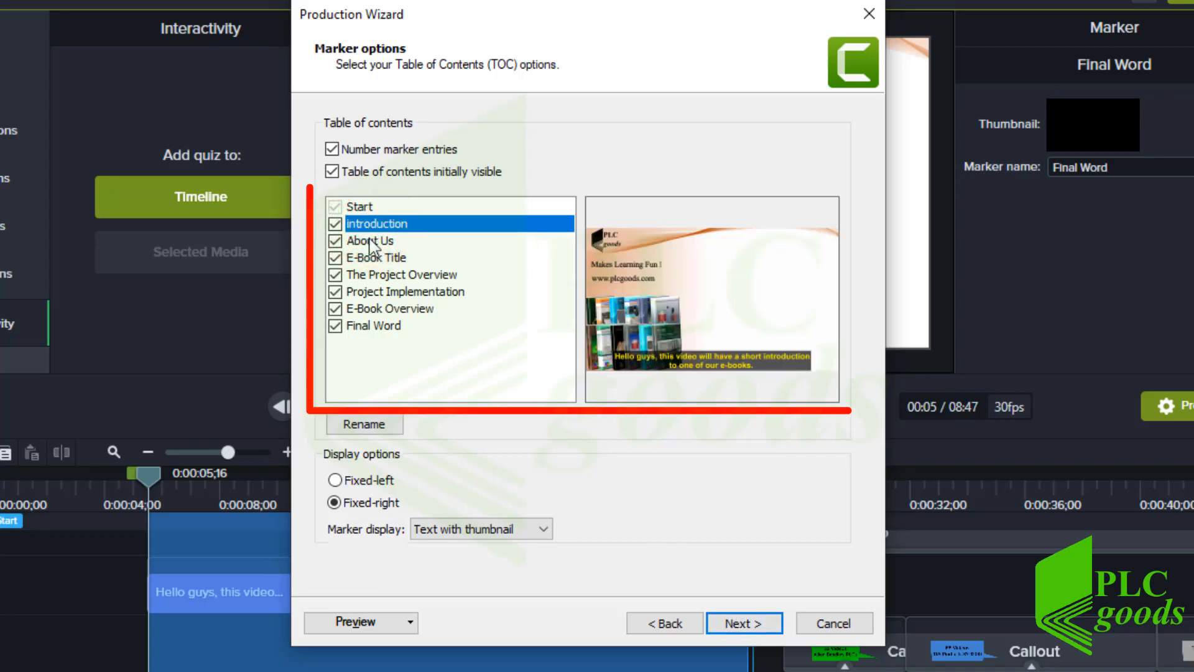
click(361, 243)
click(372, 258)
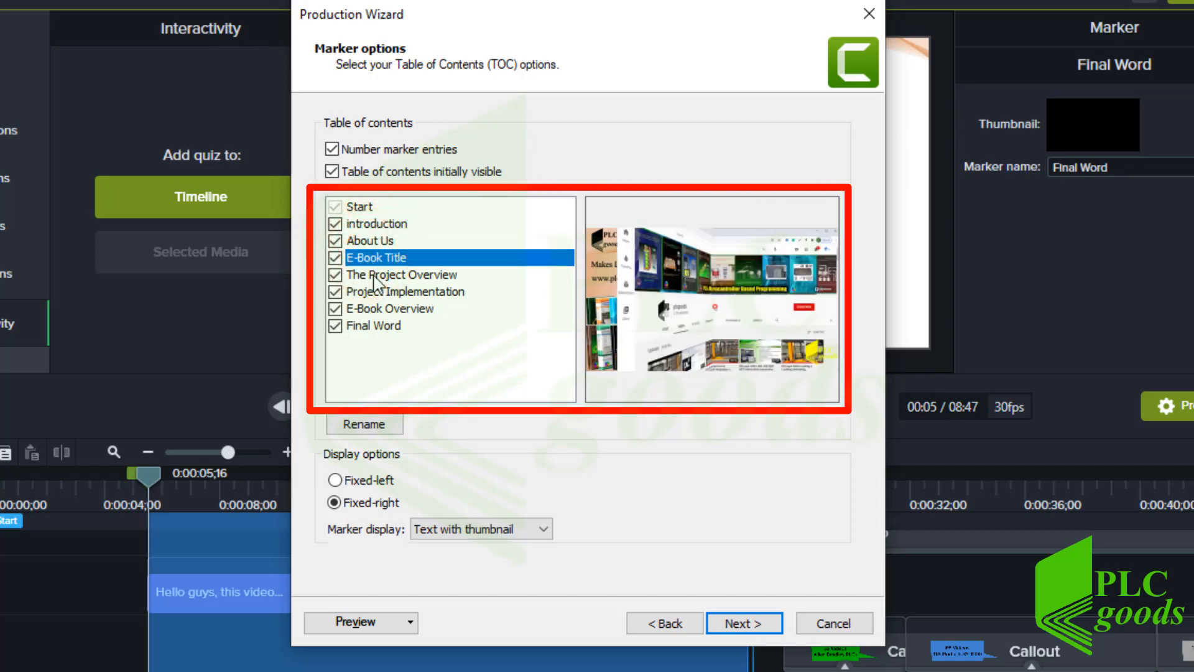
click(372, 276)
click(335, 278)
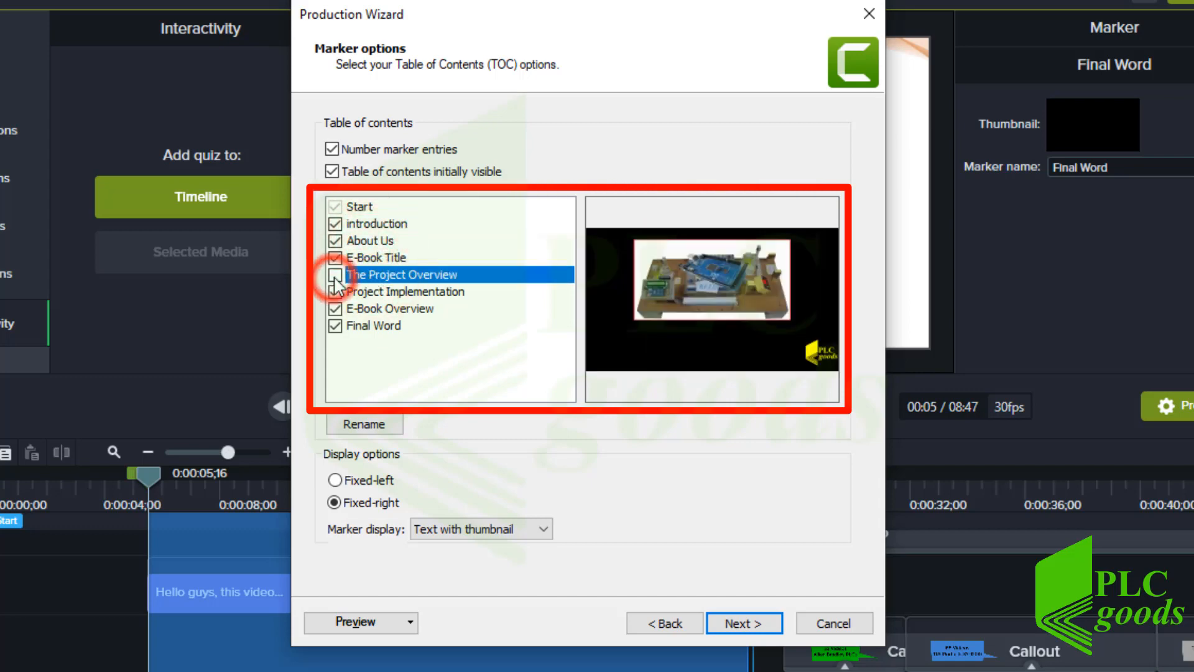
click(334, 279)
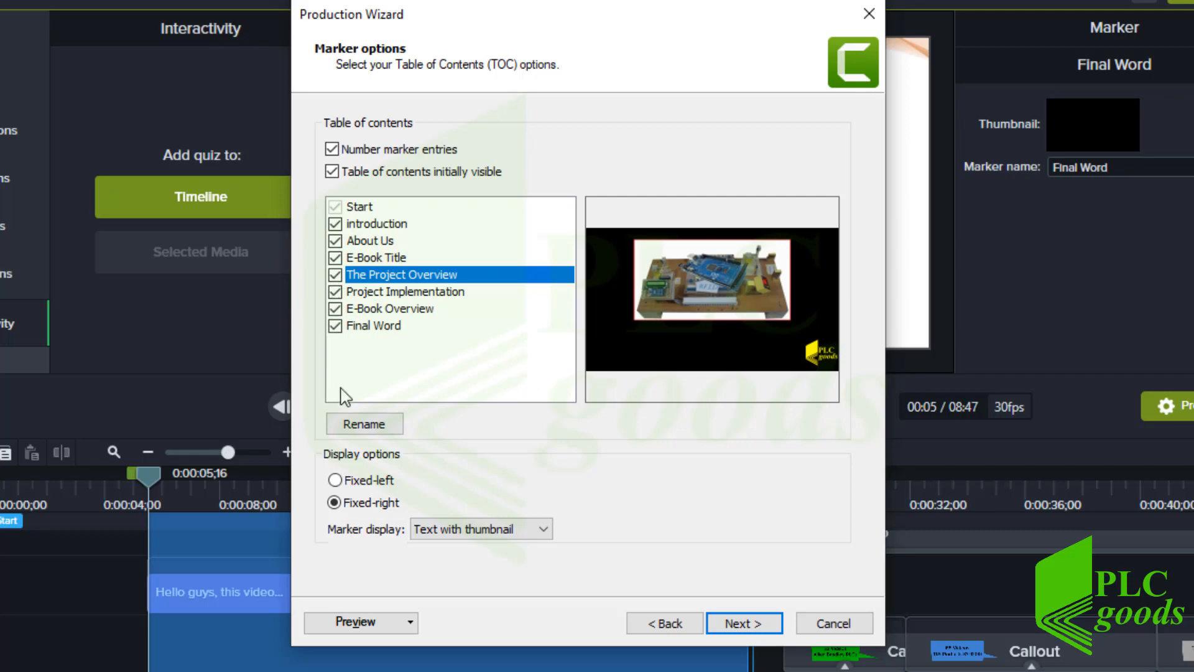
- Try the Fixed-left, Text only and Thumbnail only marker displays, and restore Fixed-right, Text with thumbnail and Number marker entries
click(337, 480)
click(338, 502)
click(454, 530)
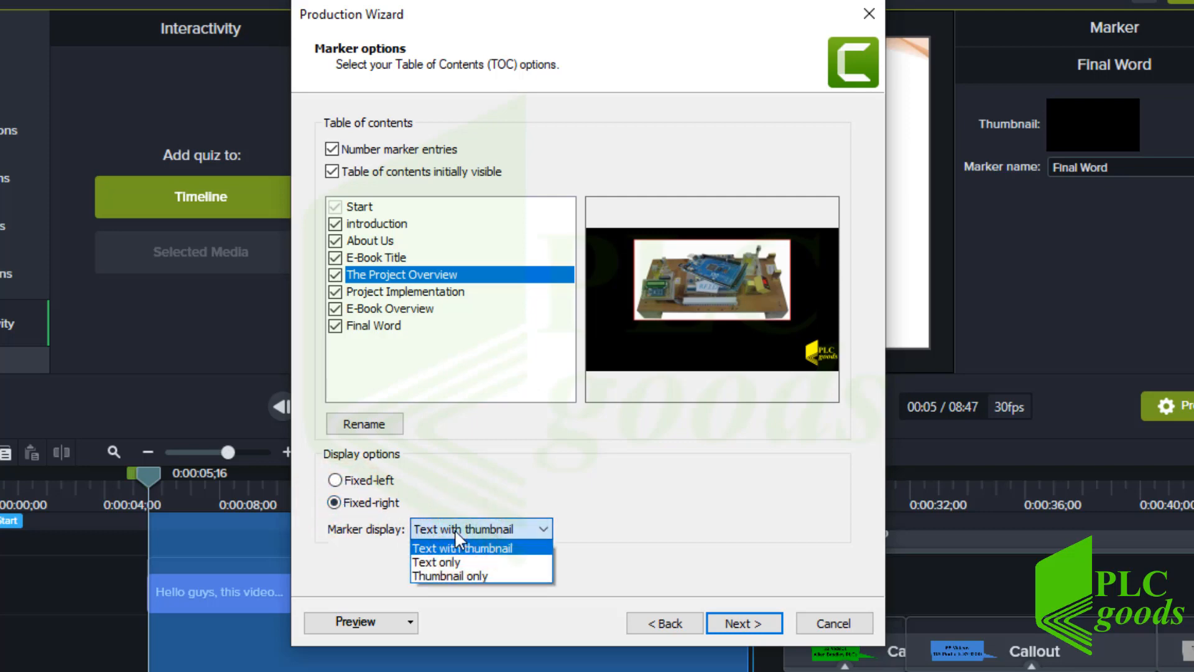
click(455, 558)
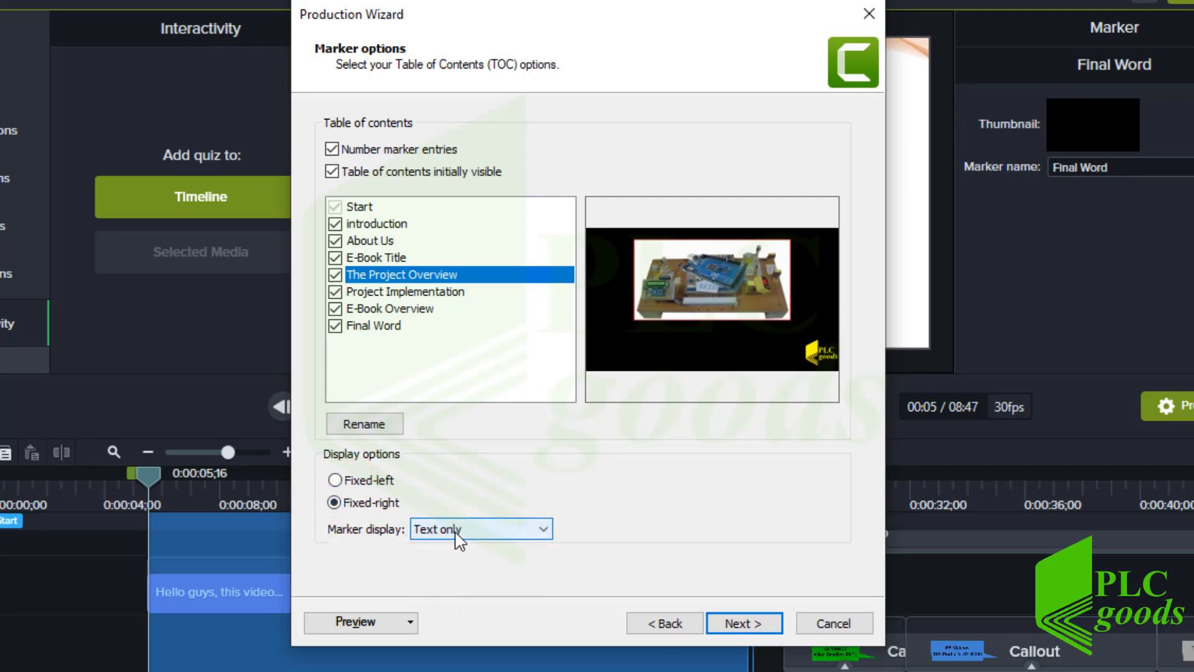
click(458, 533)
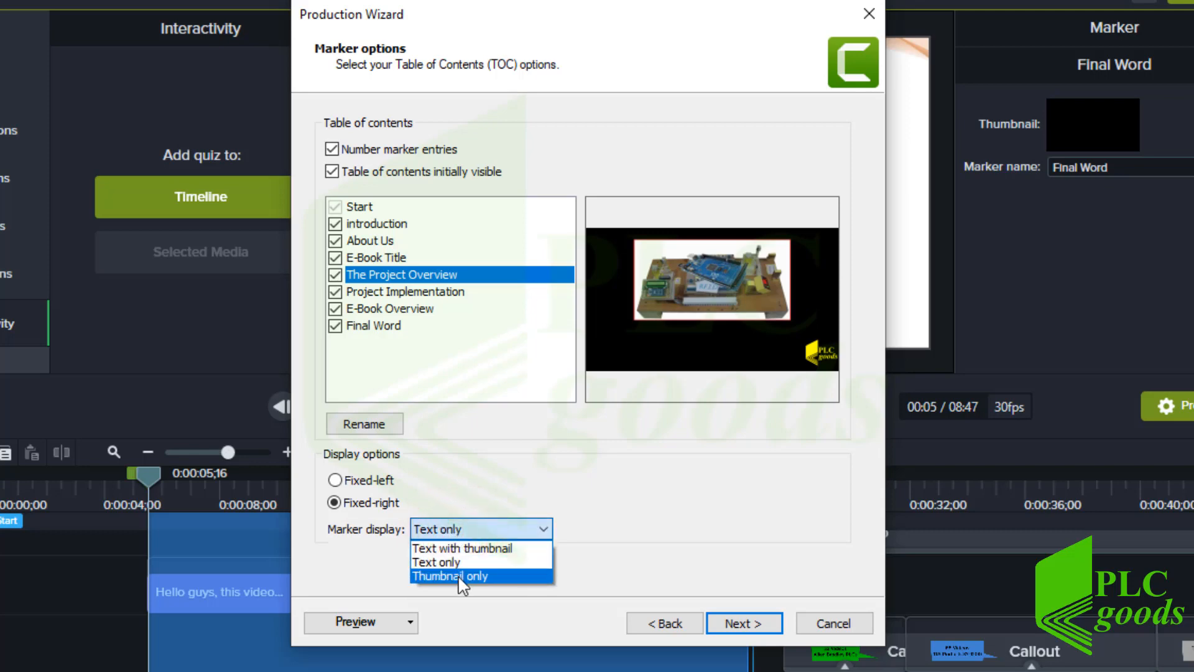
click(461, 576)
click(445, 530)
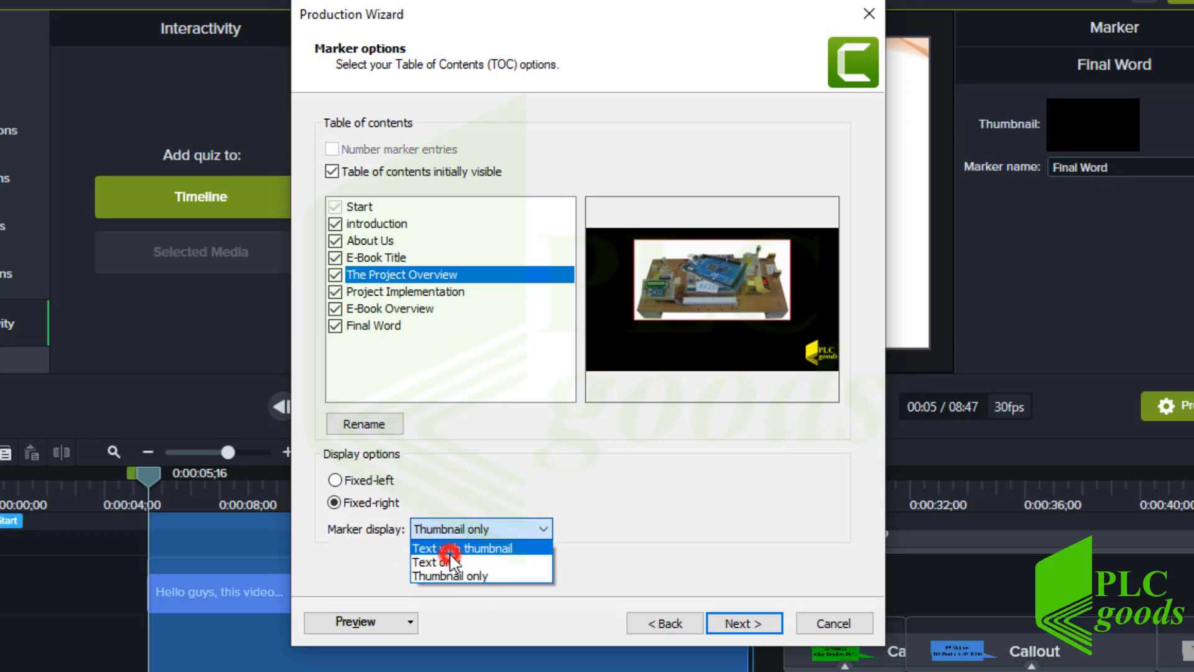
click(450, 544)
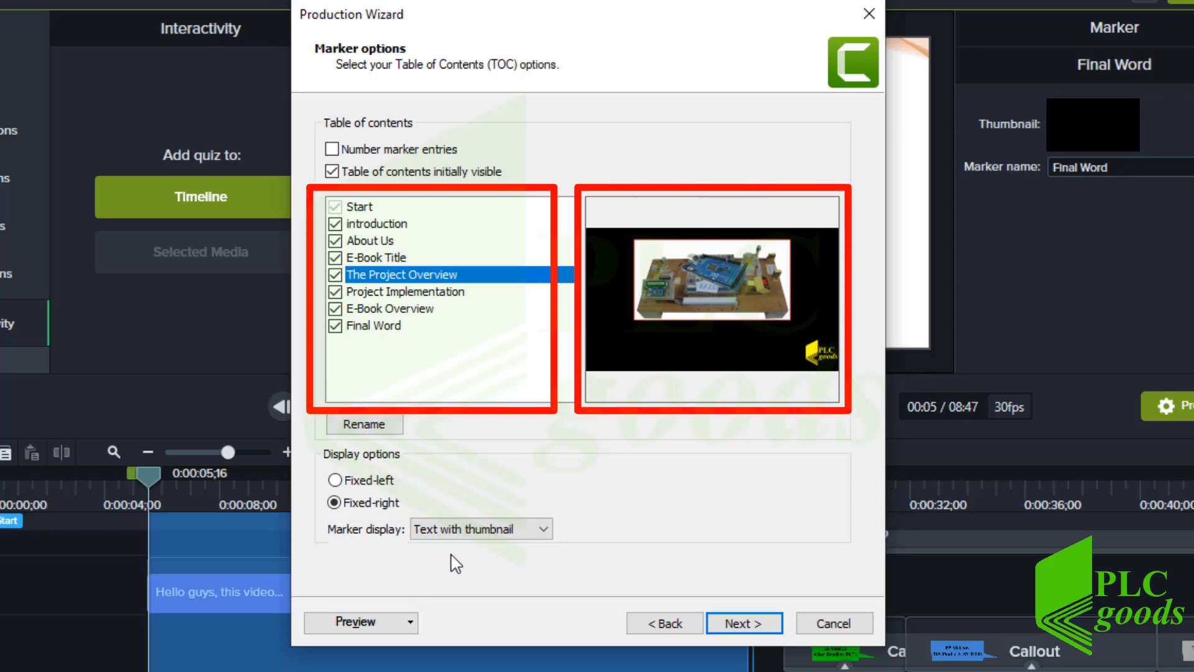
click(331, 149)
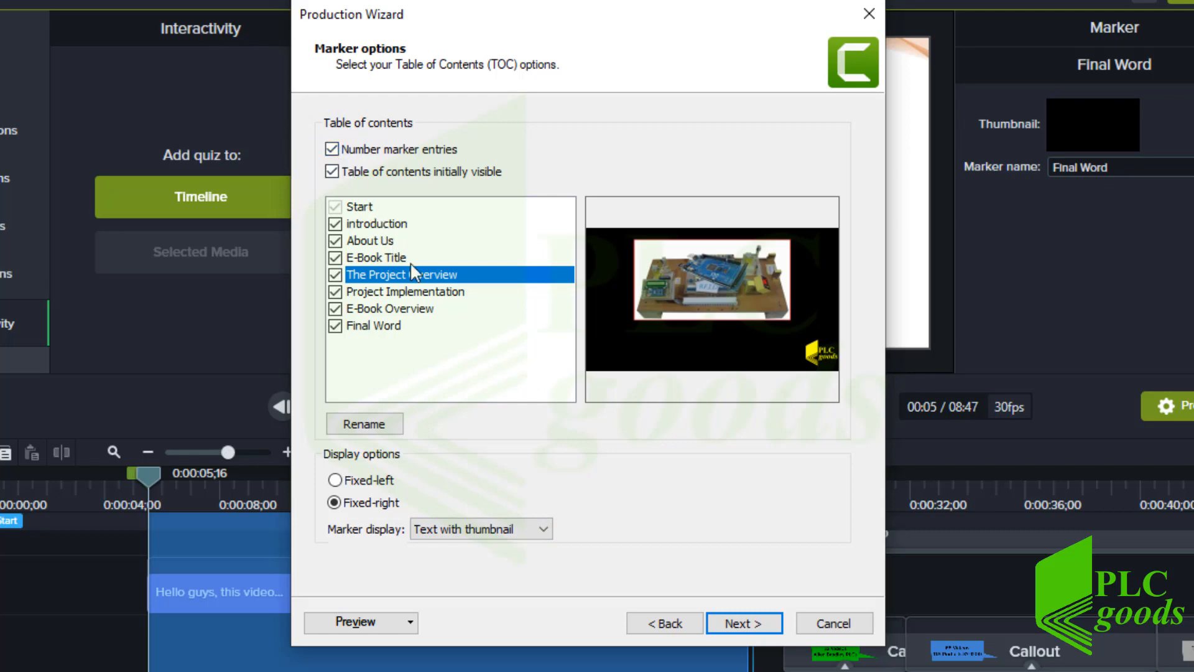
- Continue to the Quiz Reporting Options page, keep email reporting off, and review the quiz appearance labels without changing them
click(749, 625)
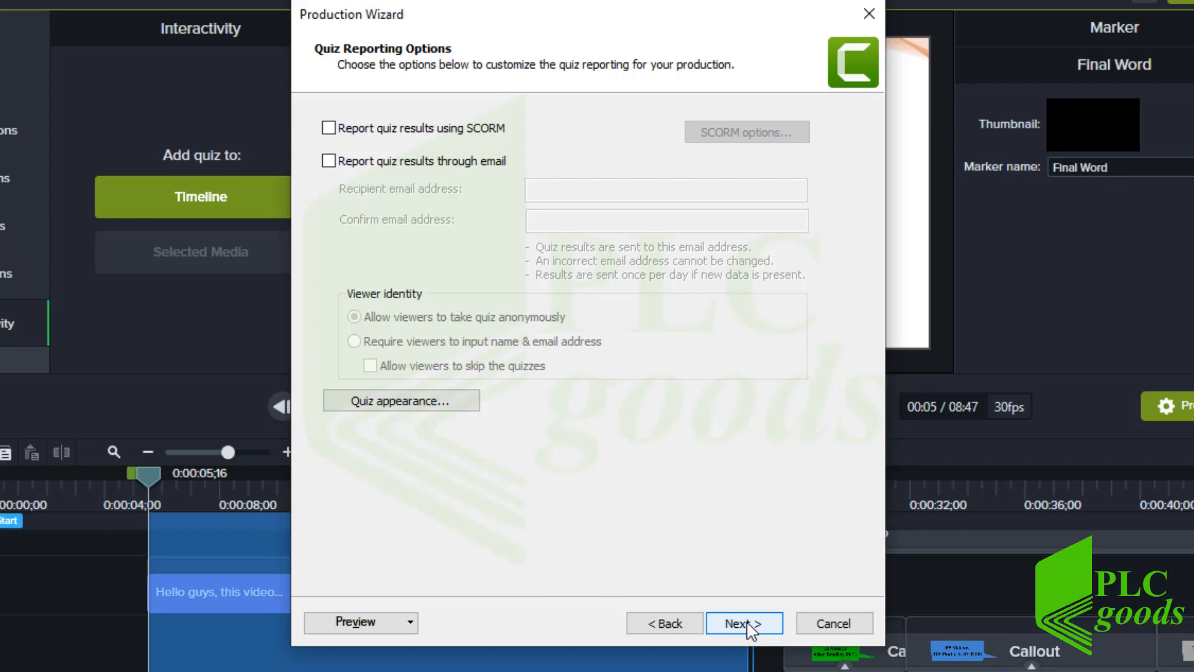
click(330, 129)
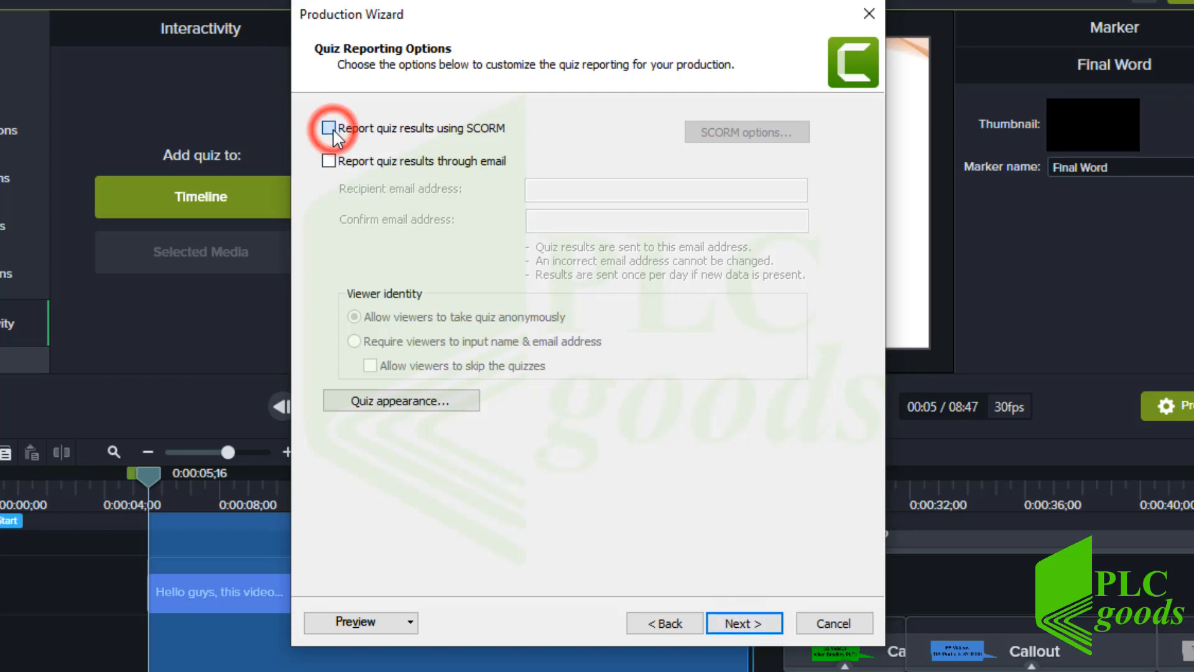
click(329, 161)
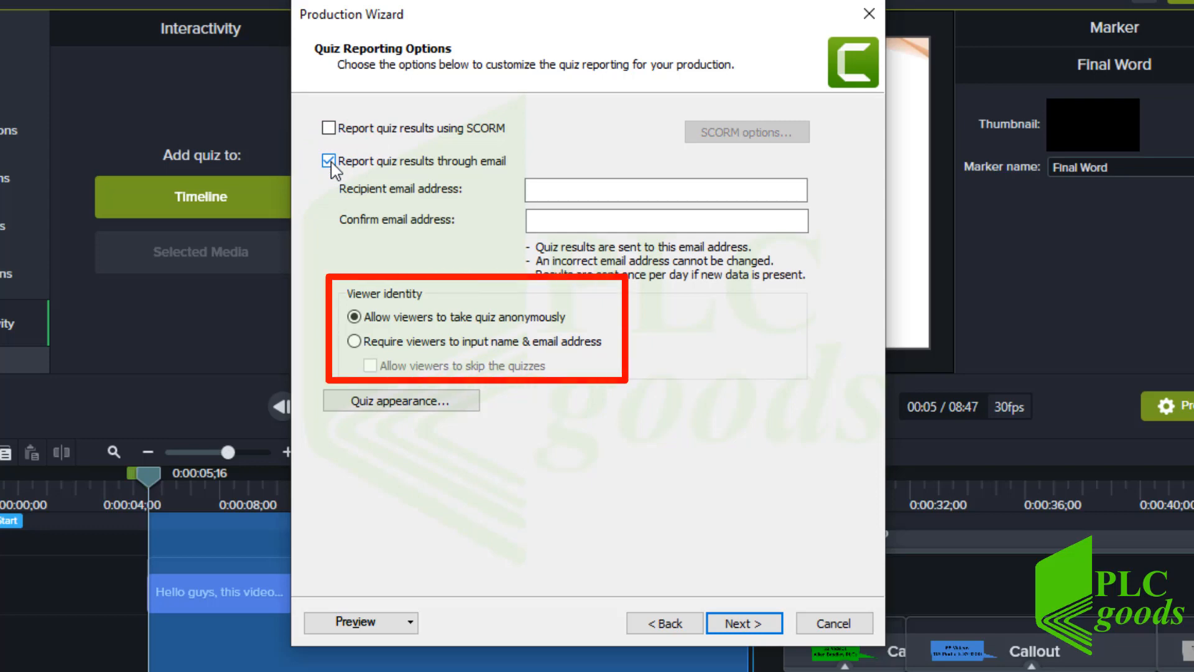
click(329, 161)
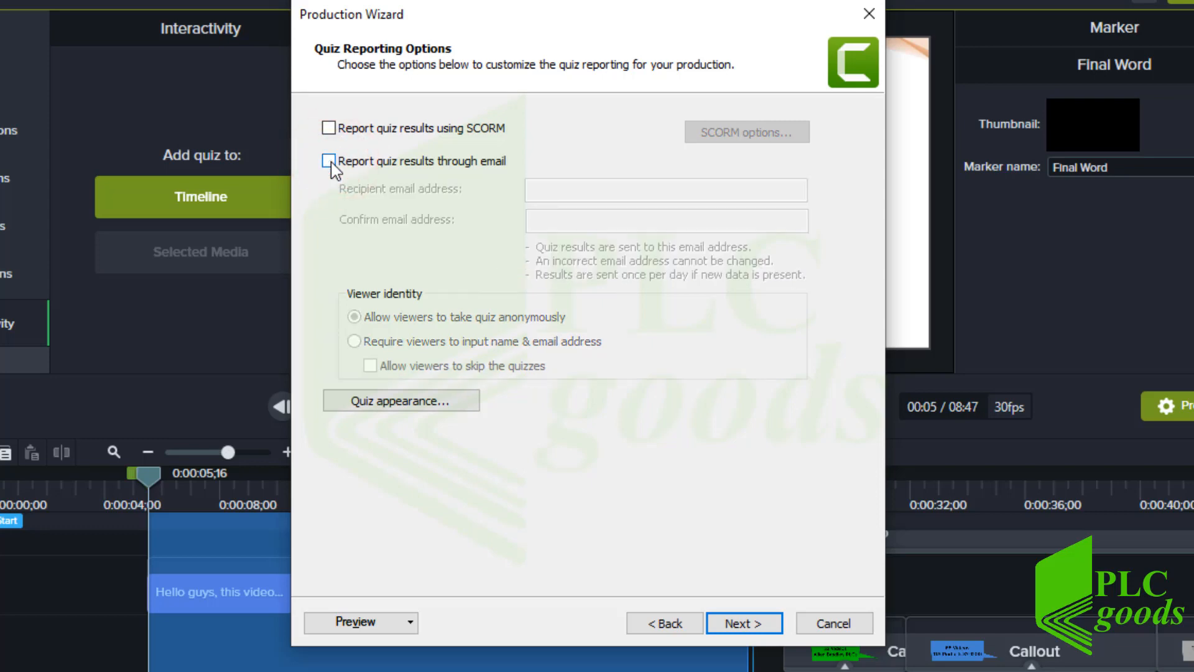
click(391, 402)
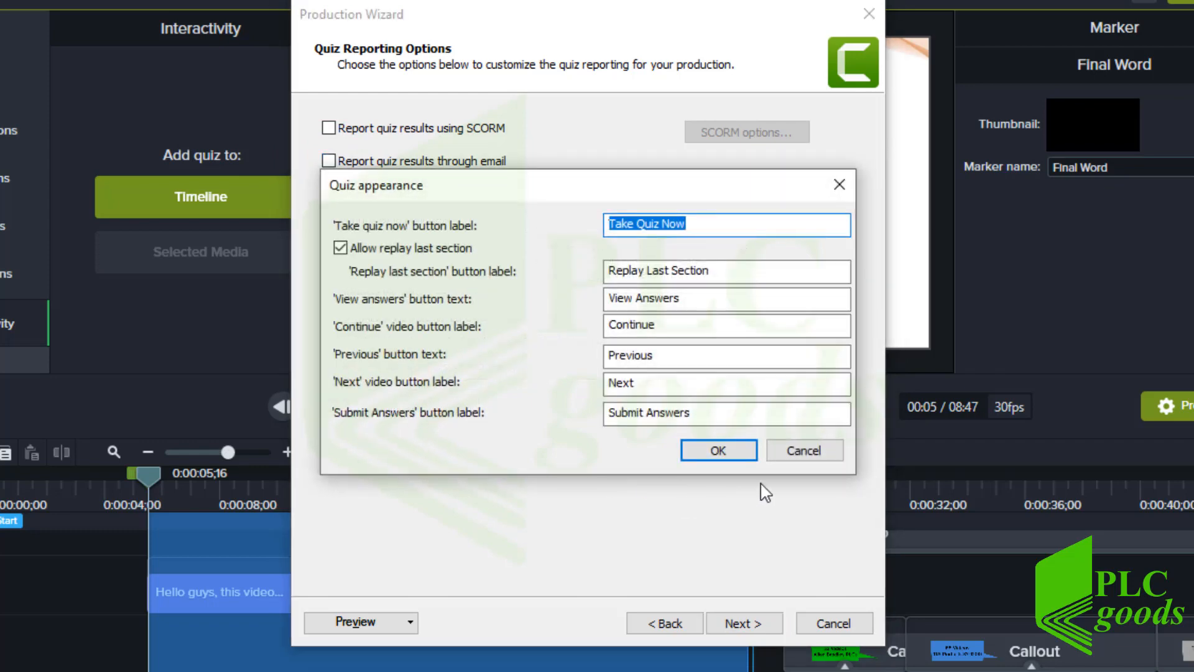
click(801, 453)
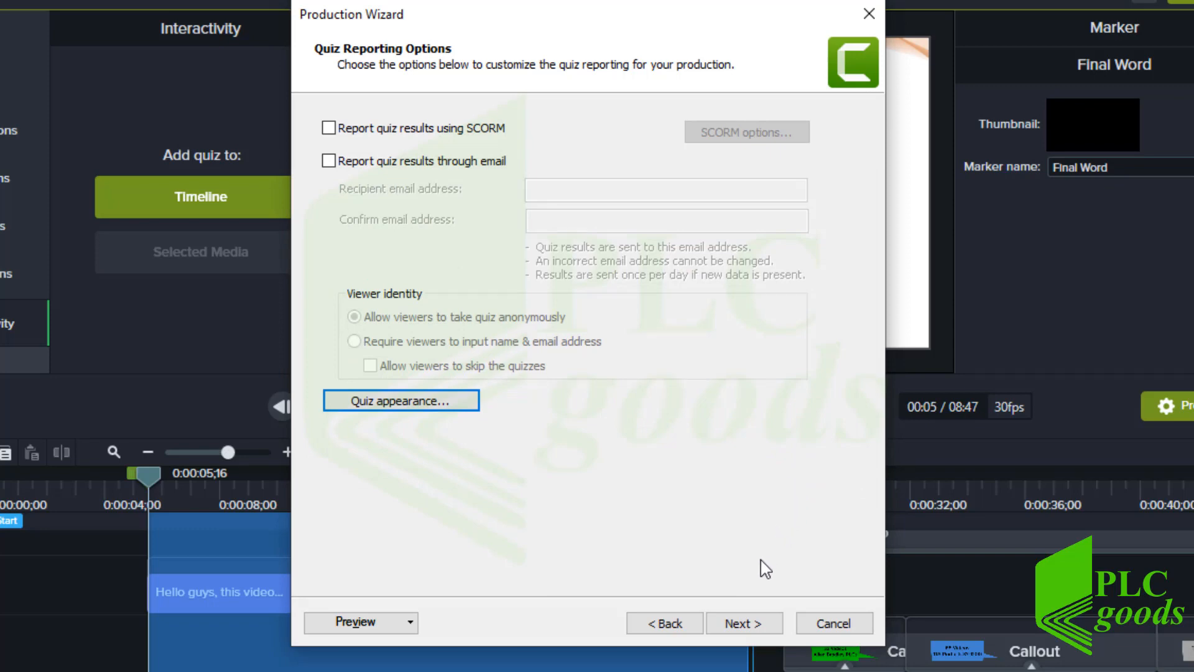
- Produce the video as Project7 in F:\Camtasia_Project\Project07\output\, with produced files organized into sub-folders and production results shown
click(736, 621)
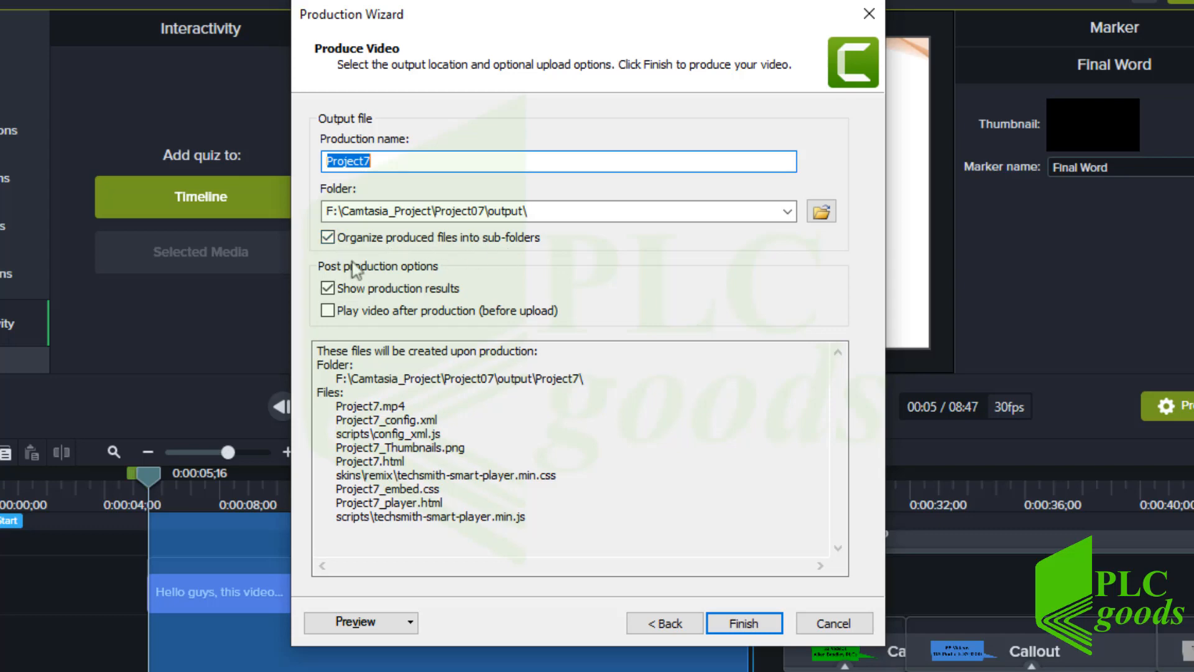
click(744, 623)
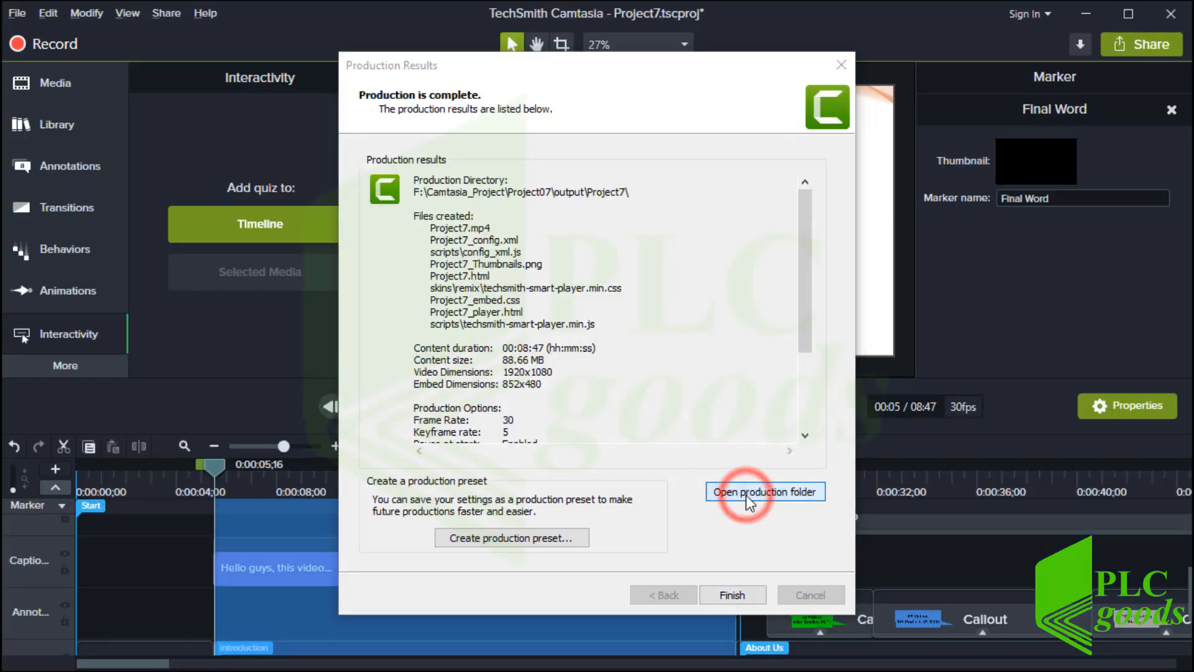
- Open the production folder, look through the parent output folder, and return to the Project7 folder's files
click(749, 501)
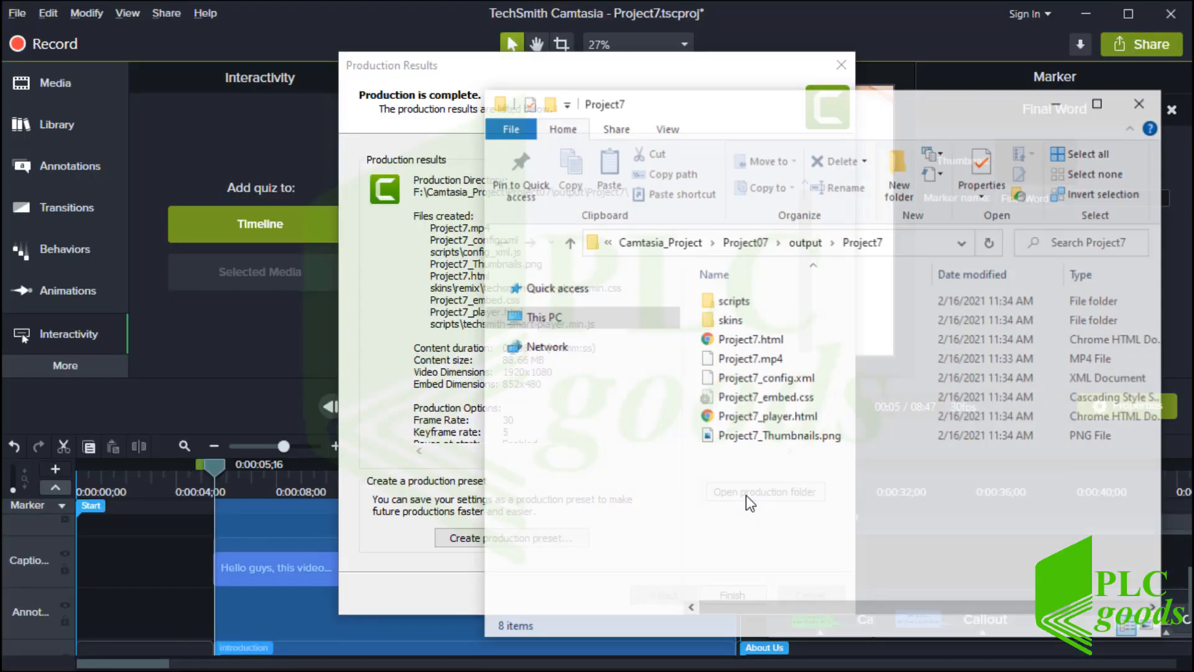
click(808, 241)
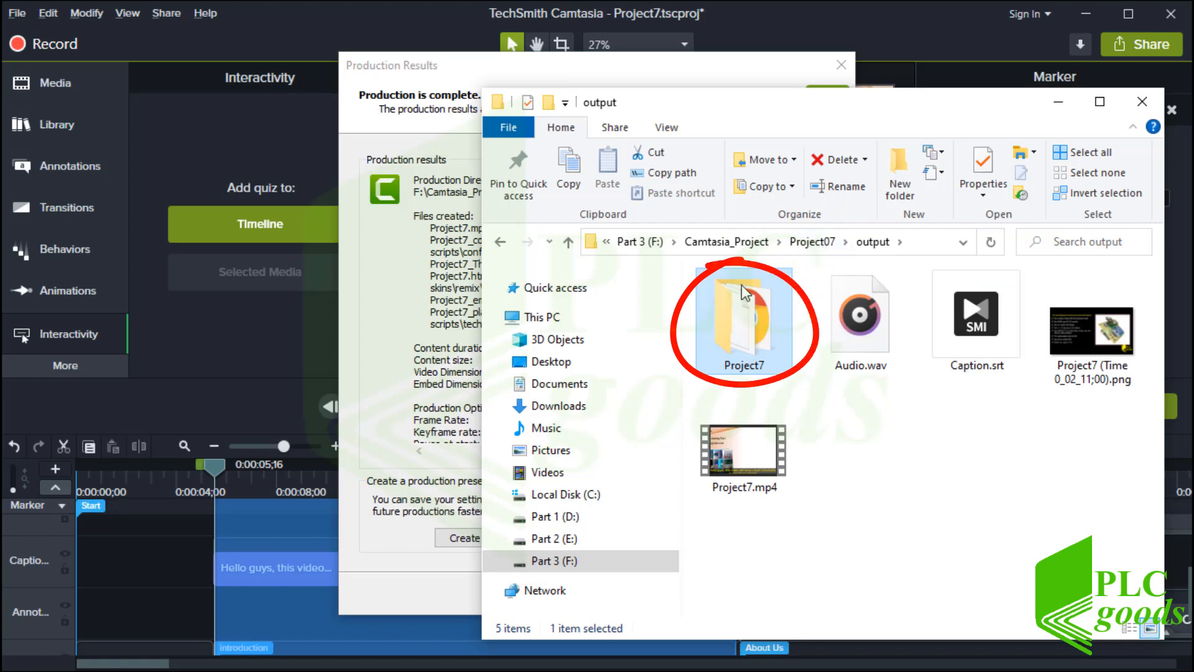
double_click(744, 334)
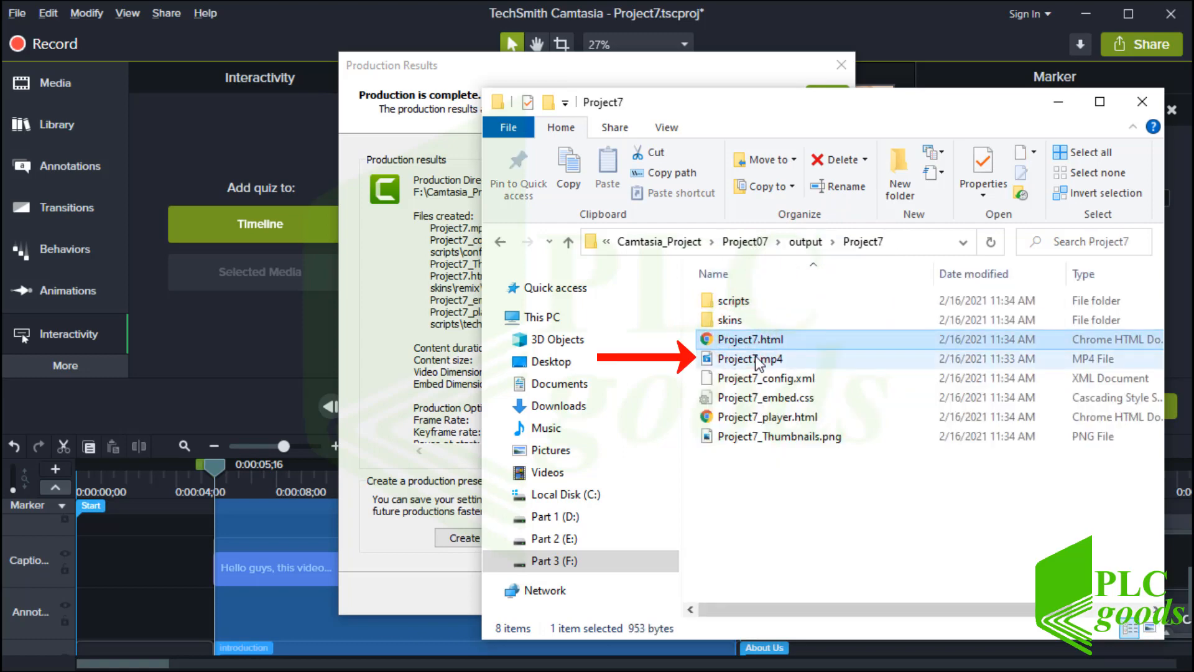
- Open Project7.html in the browser, play the video, and jump to the introduction entry in the table of contents
double_click(740, 338)
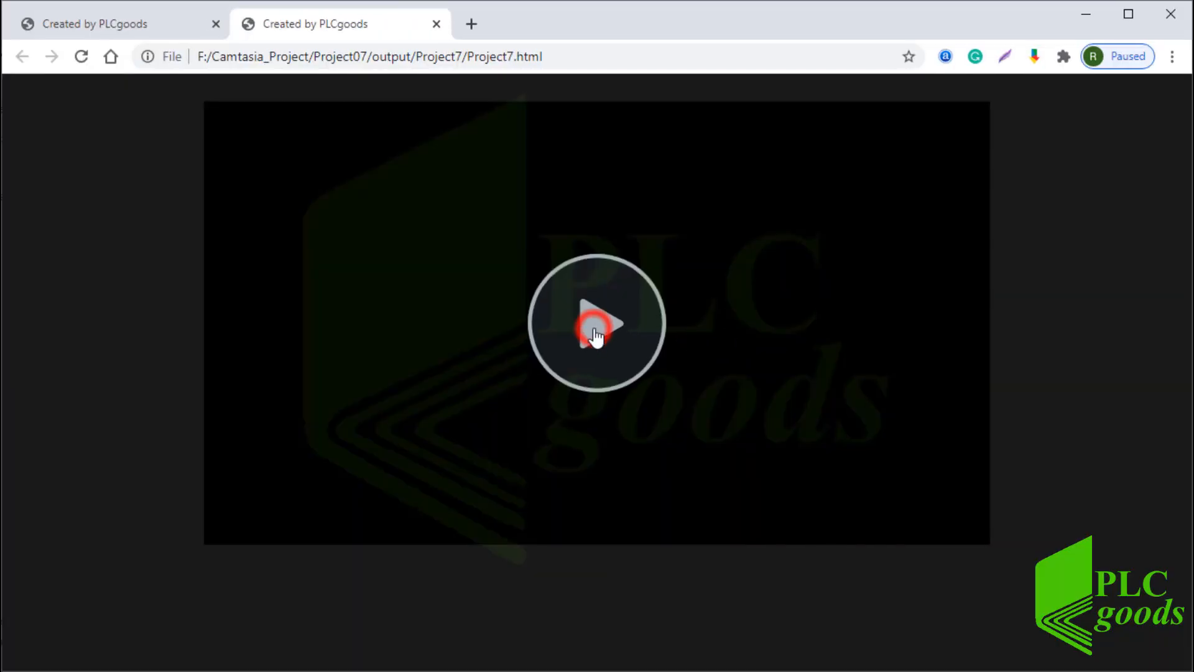
click(594, 330)
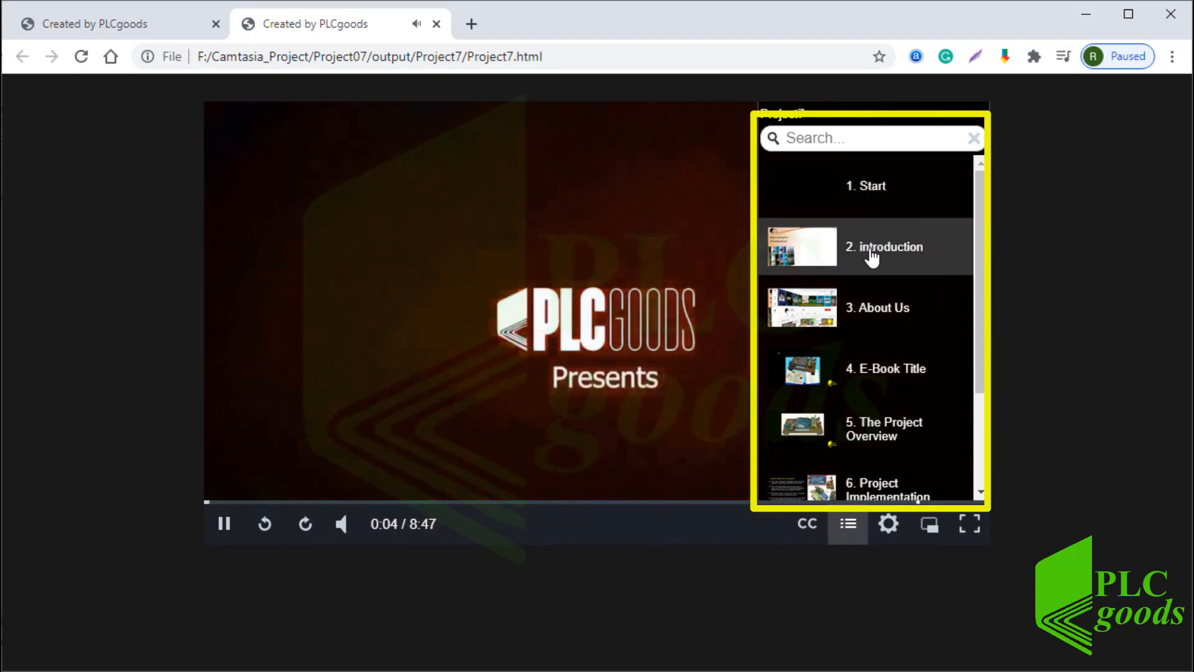
click(872, 252)
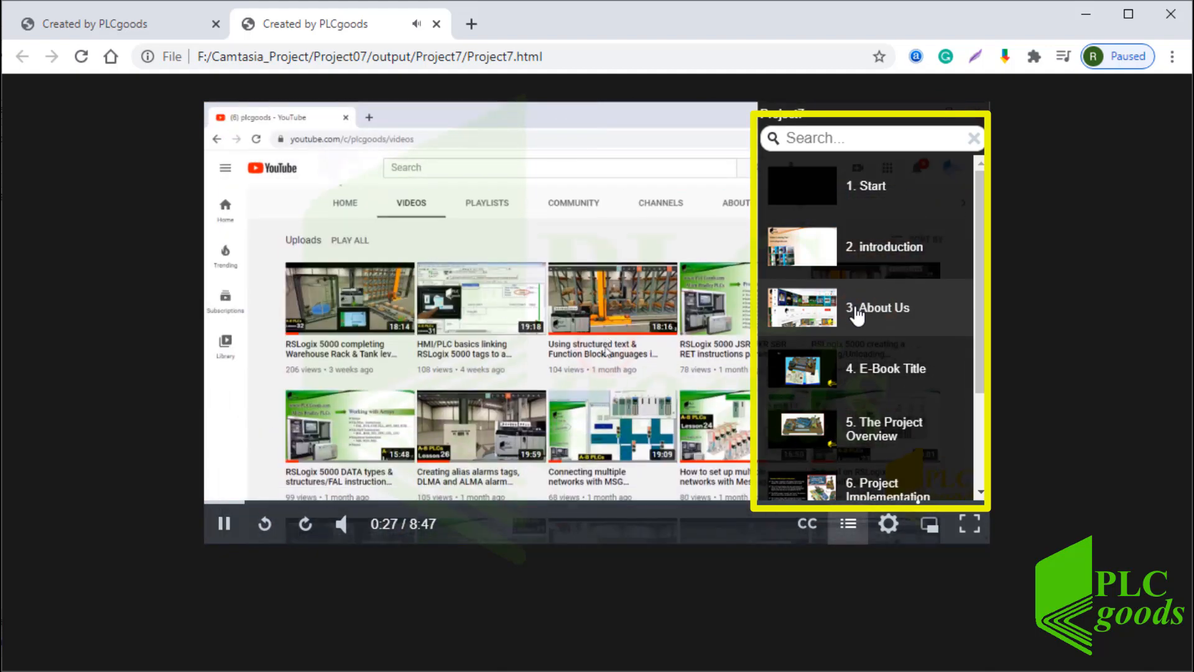
- Jump to the Final Word entry in the table of contents and start the quiz that precedes it
drag(976, 258, 983, 384)
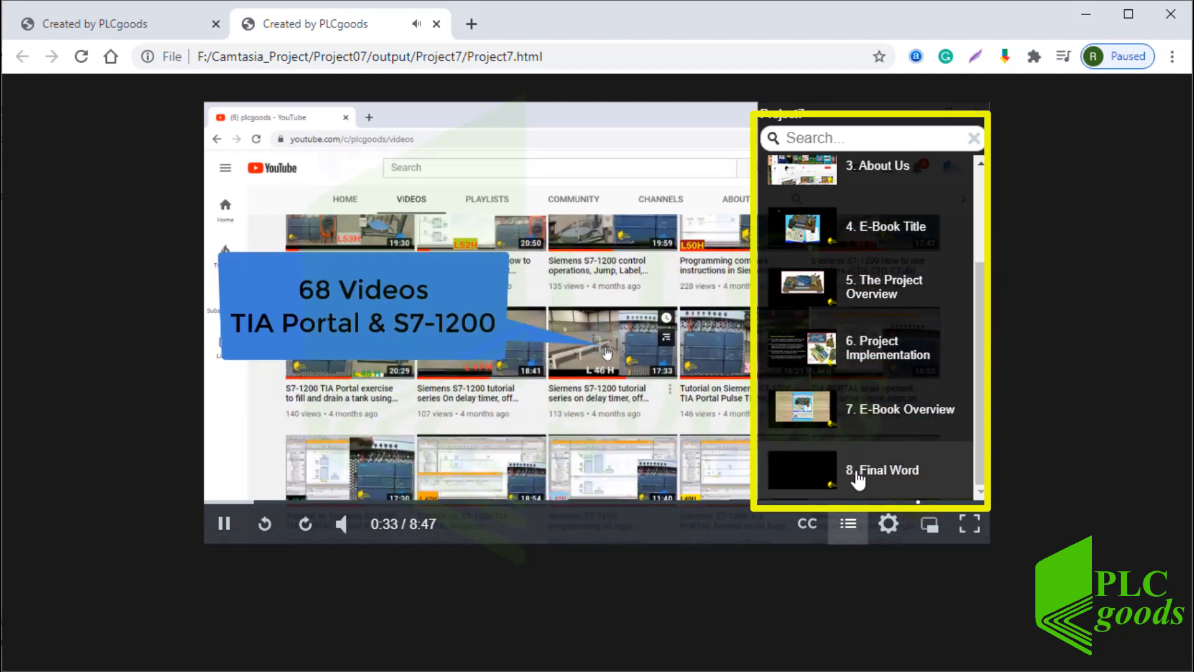
click(858, 476)
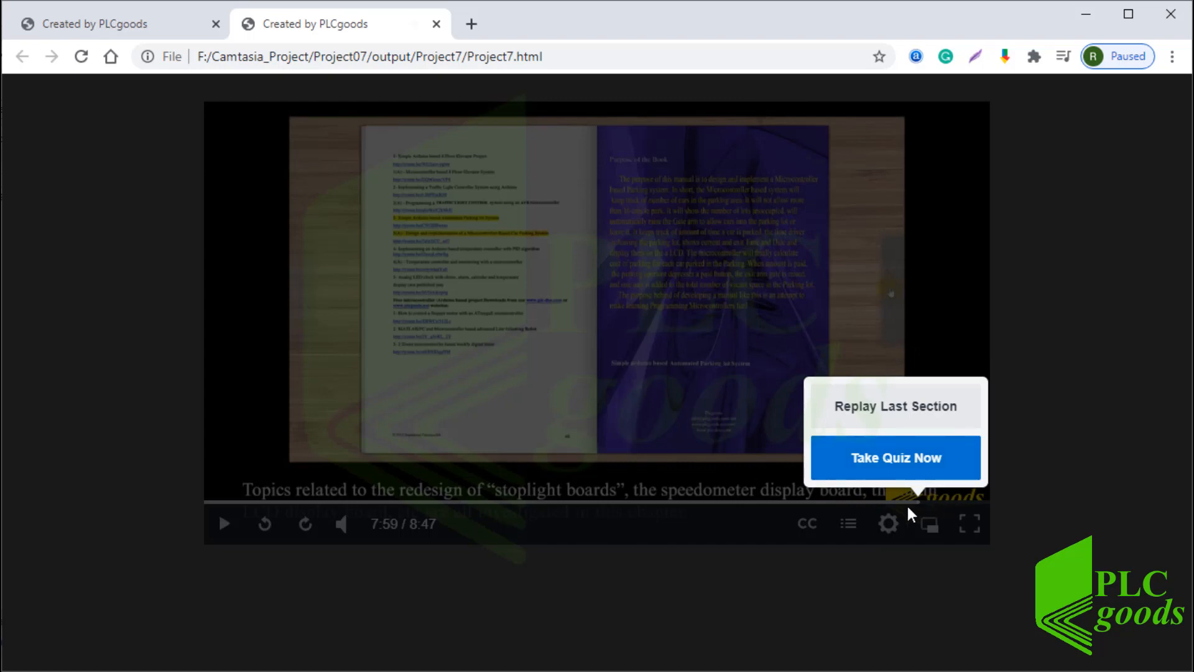
click(909, 480)
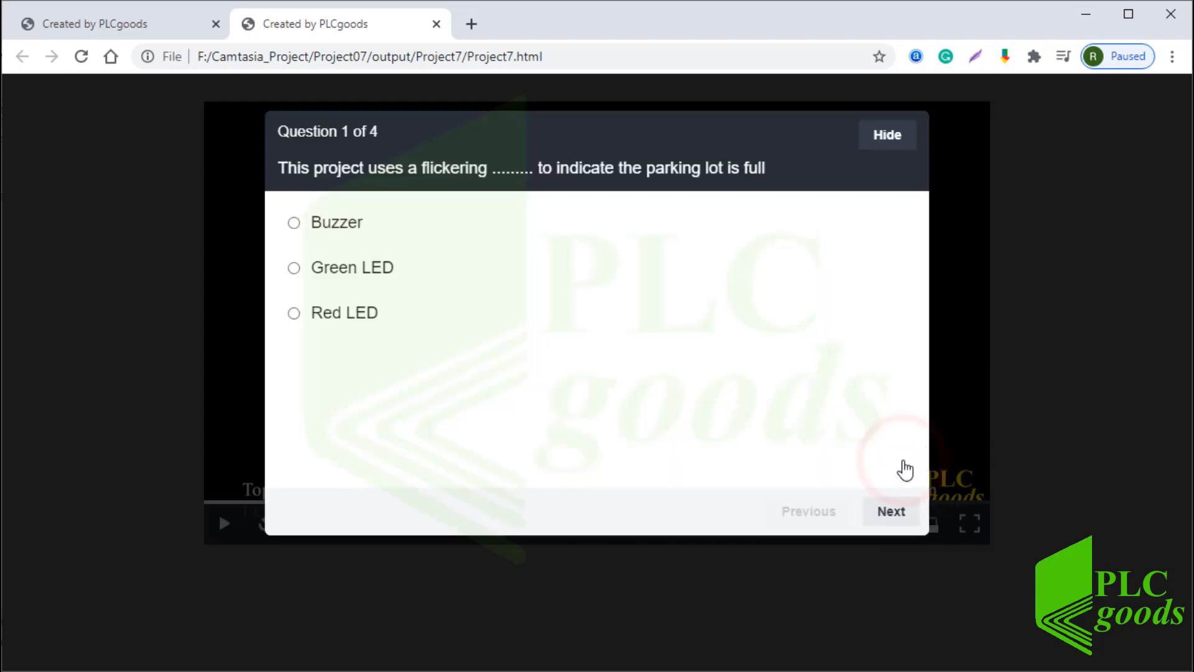
- Answer the quiz with Buzzer, AVR, "The number of vacant slots available for cars to park" and True, and submit the answers
click(294, 224)
click(883, 512)
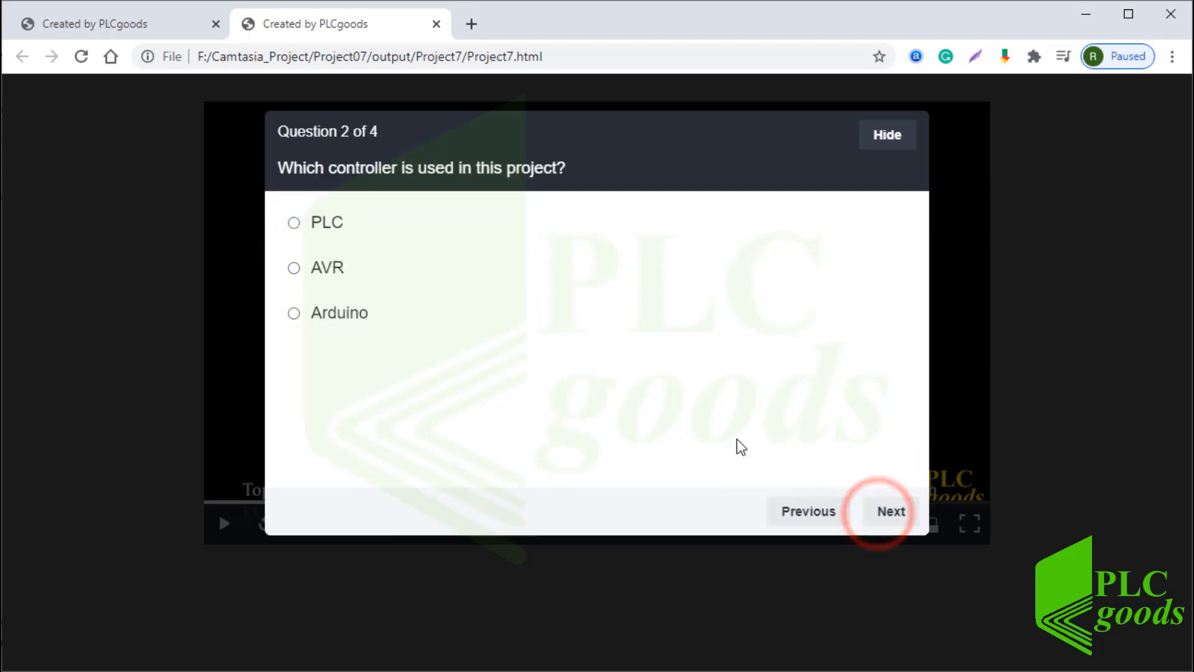
click(312, 266)
click(888, 511)
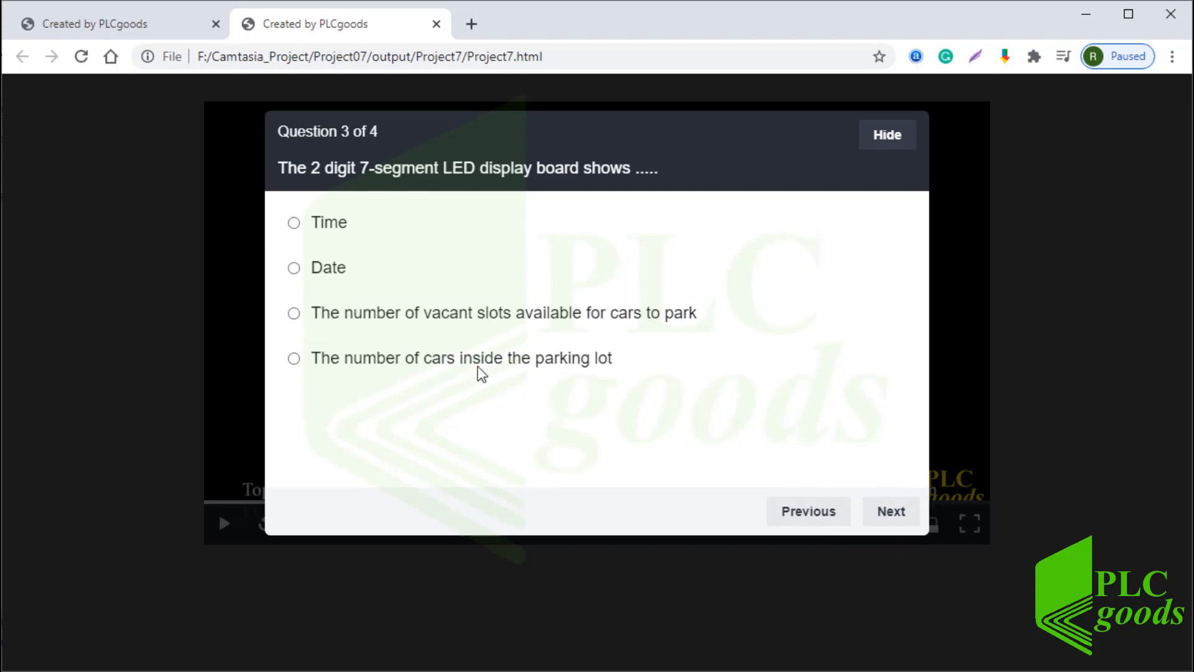
click(472, 322)
click(883, 513)
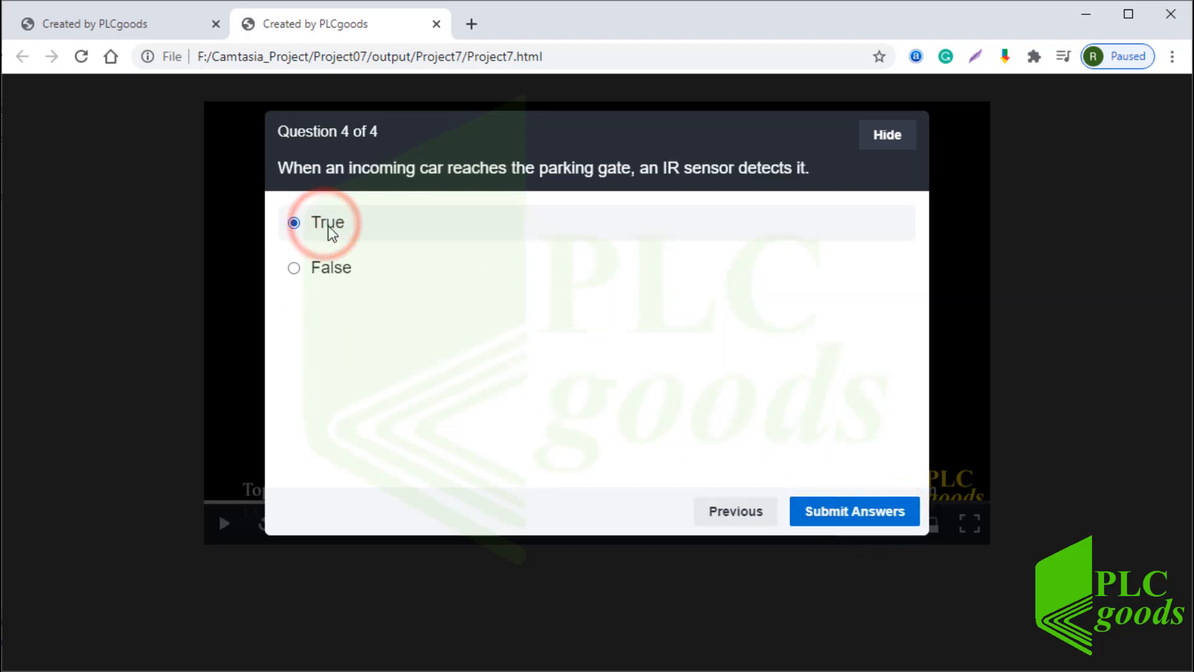
click(838, 515)
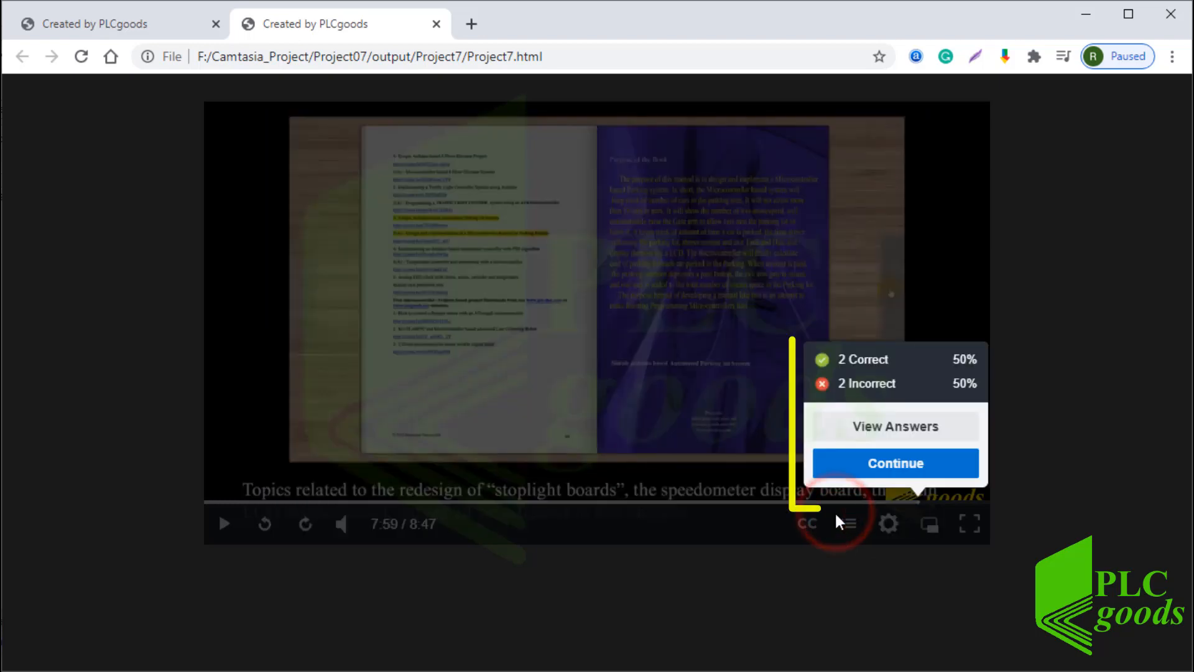
- Review the marked answers of all four quiz questions and continue the video
click(887, 432)
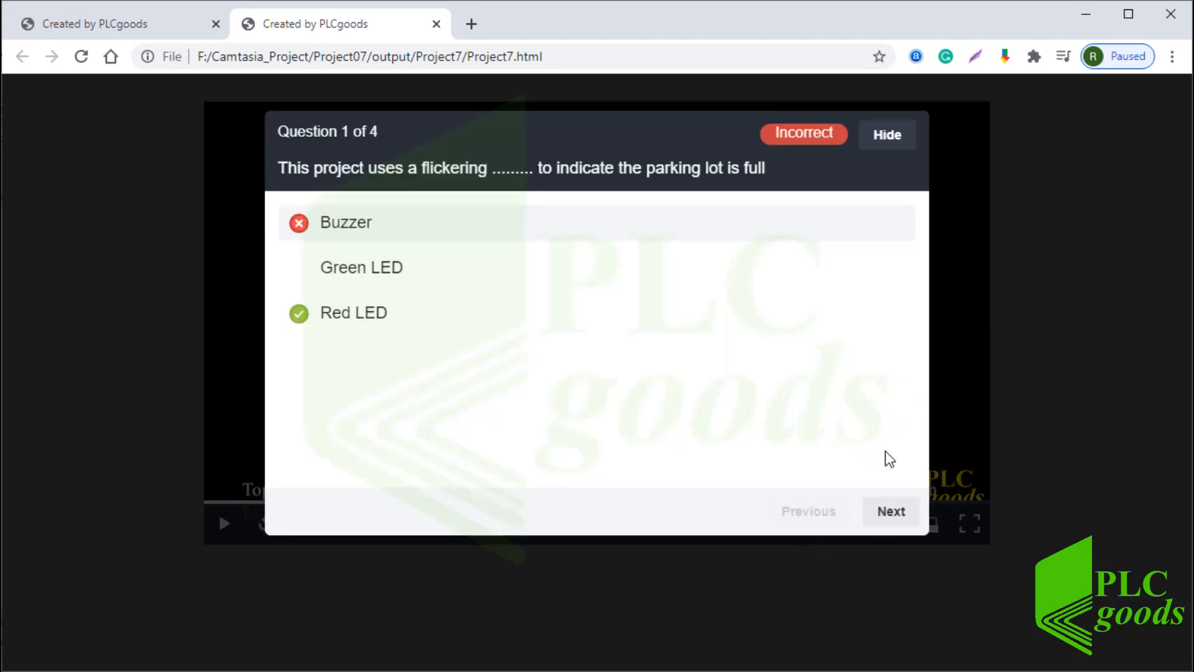
click(901, 514)
click(901, 514)
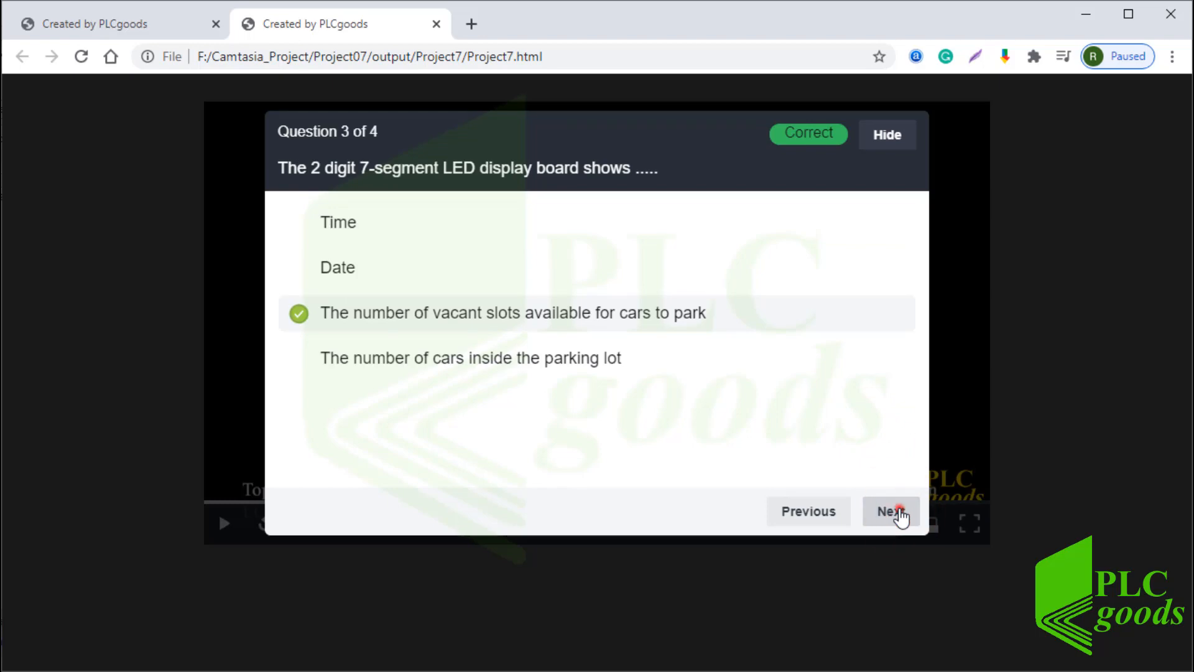
click(900, 514)
click(901, 515)
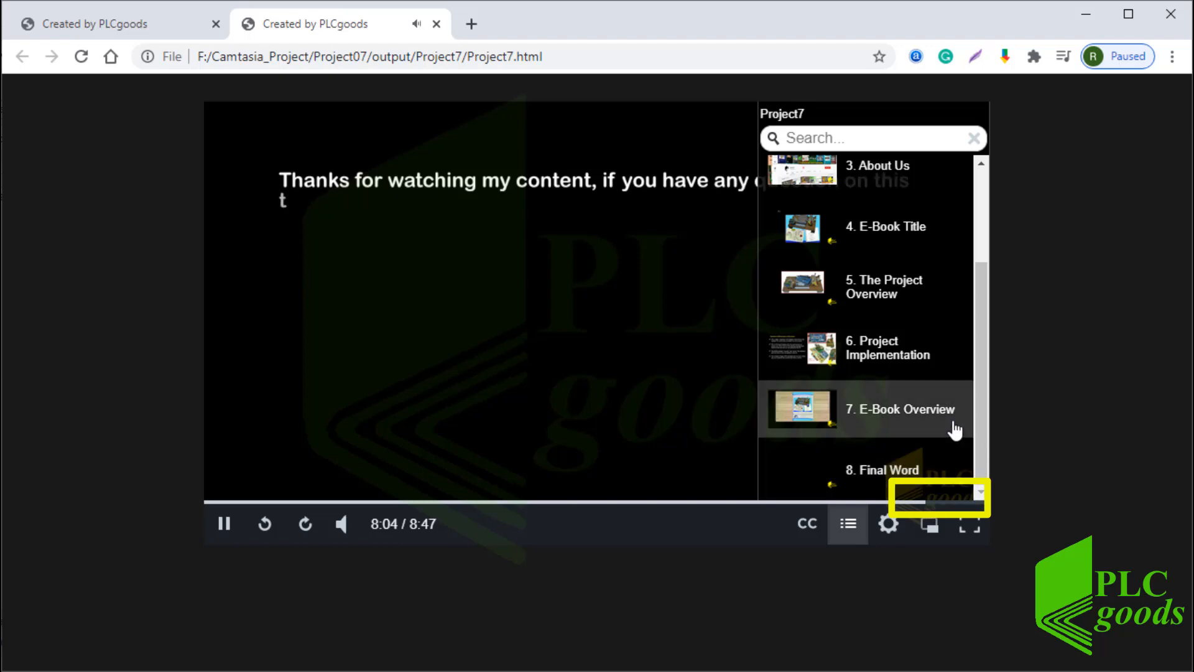
- Pause the video, search its contents for "abou" and for "Ard", and jump to the caption about the Simple Arduino based Automated Parking lot System
click(222, 522)
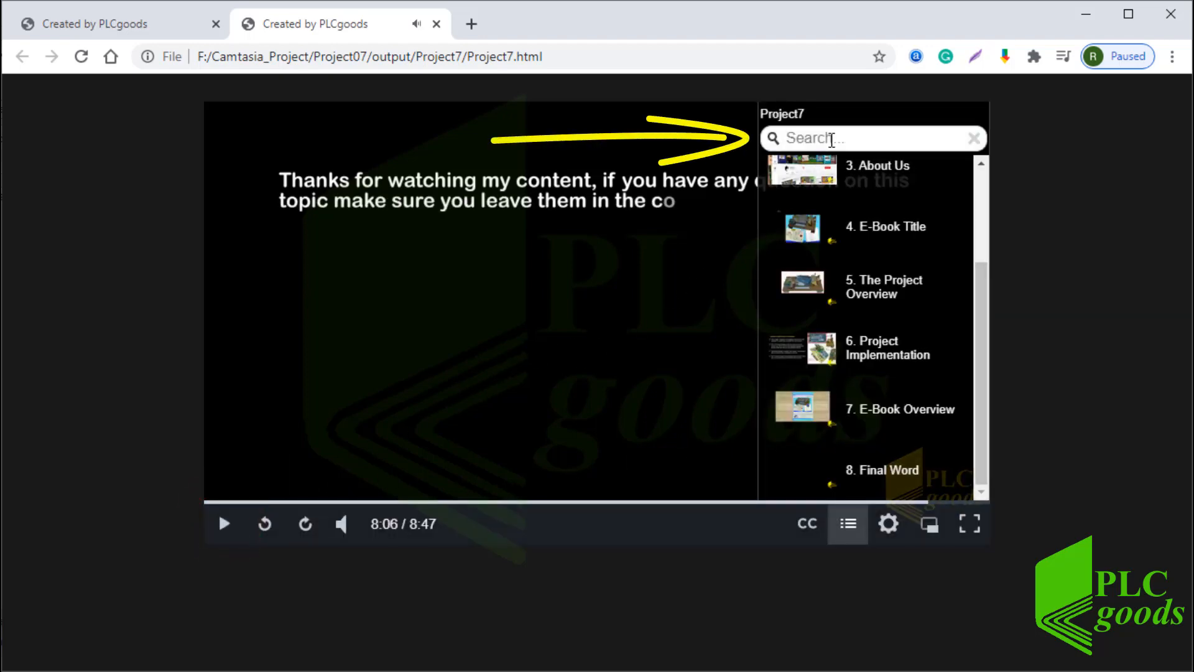
click(832, 138)
text(abo)
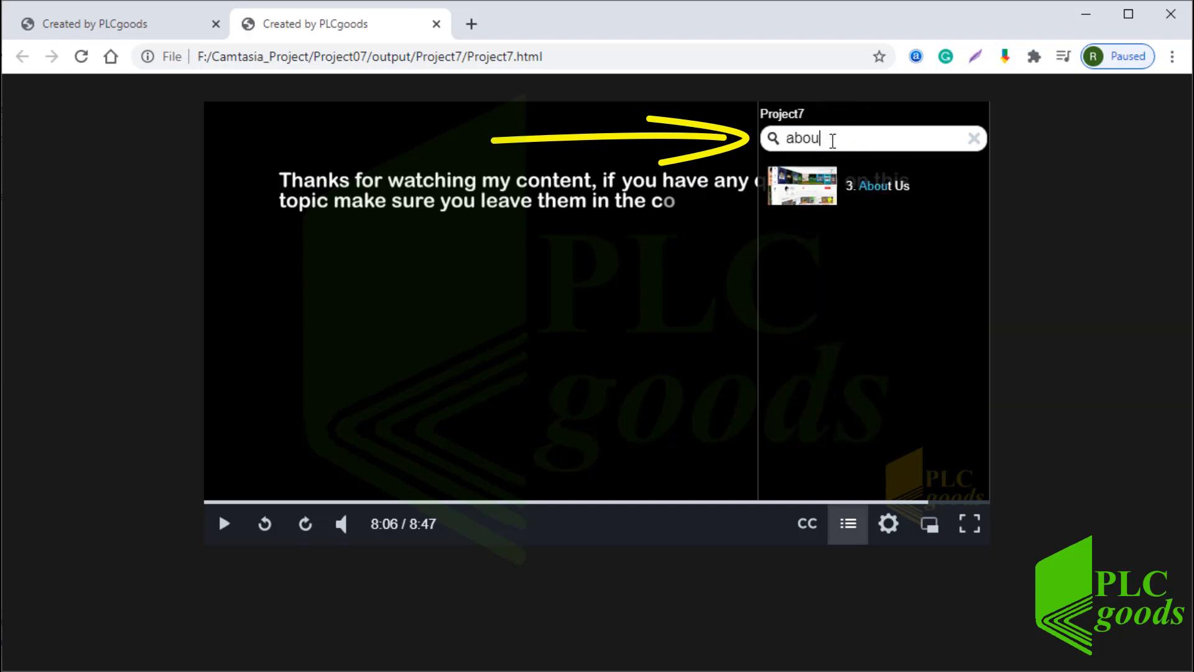
text(u)
key(BackSpace)
key(BackSpace)
key(BackSpace)
key(BackSpace)
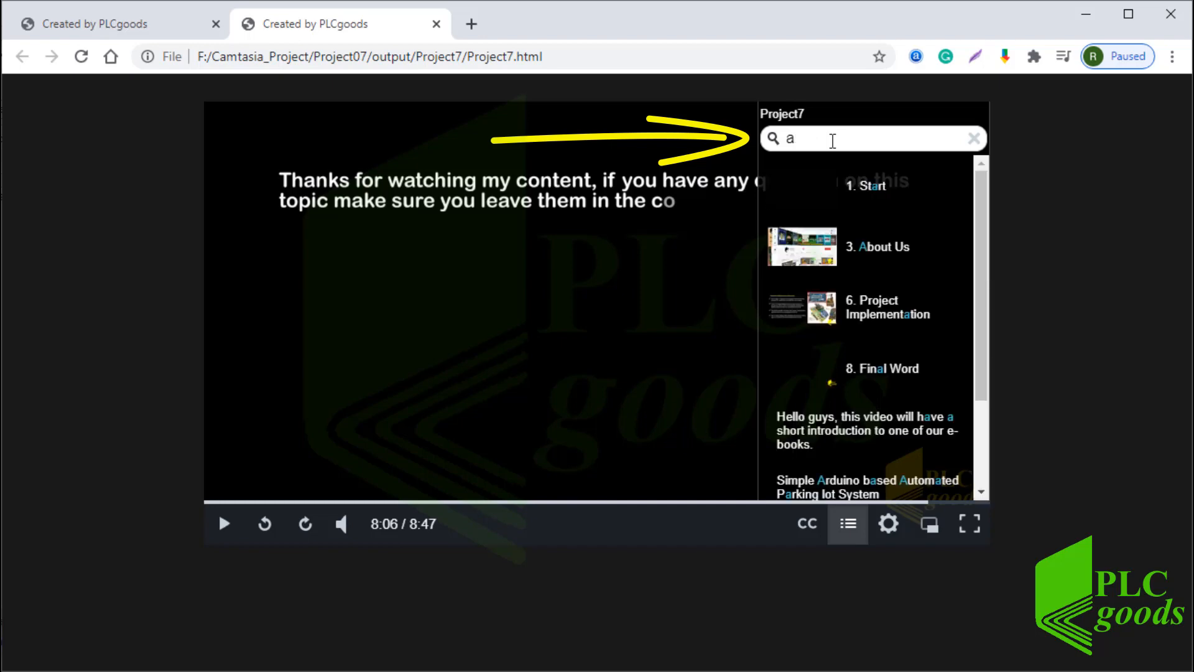
text(Ard)
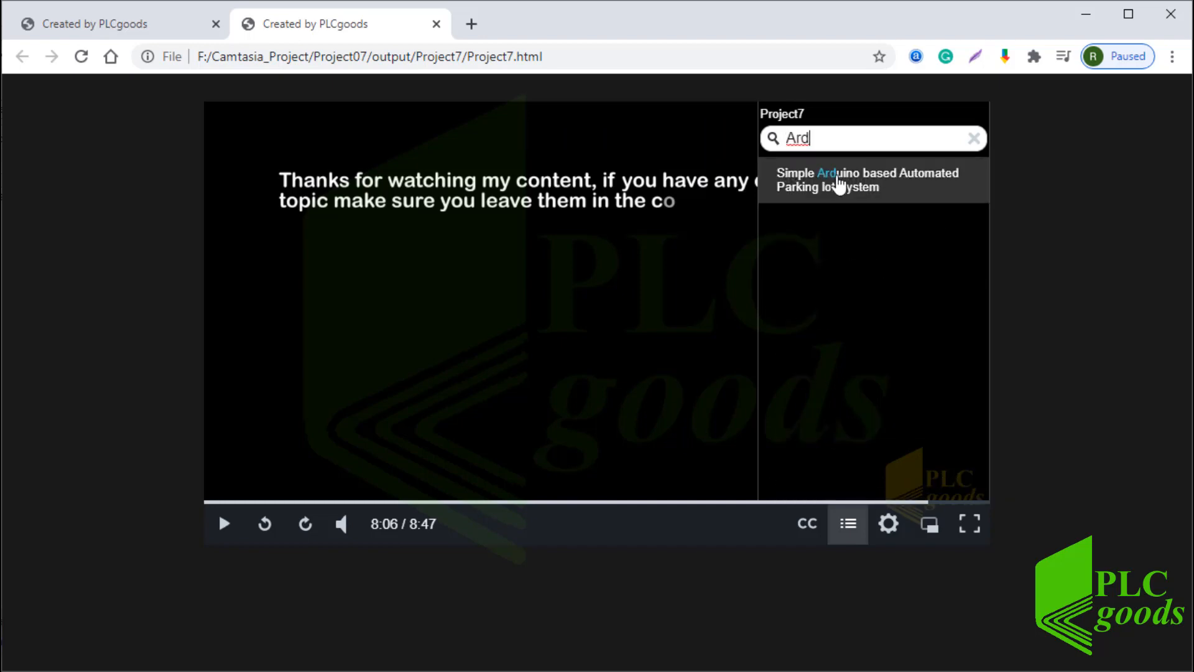
click(839, 184)
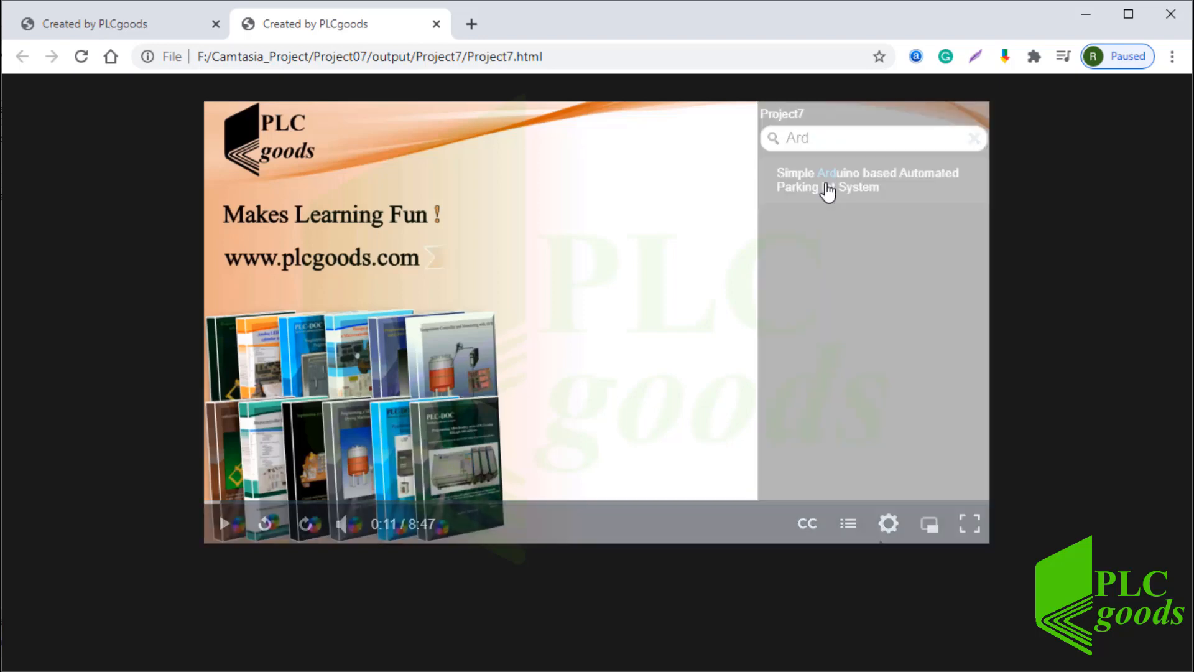
- Play the video briefly, pause it, follow the PLC goods logo link on the intro slide, and return to the Project7 video
click(224, 523)
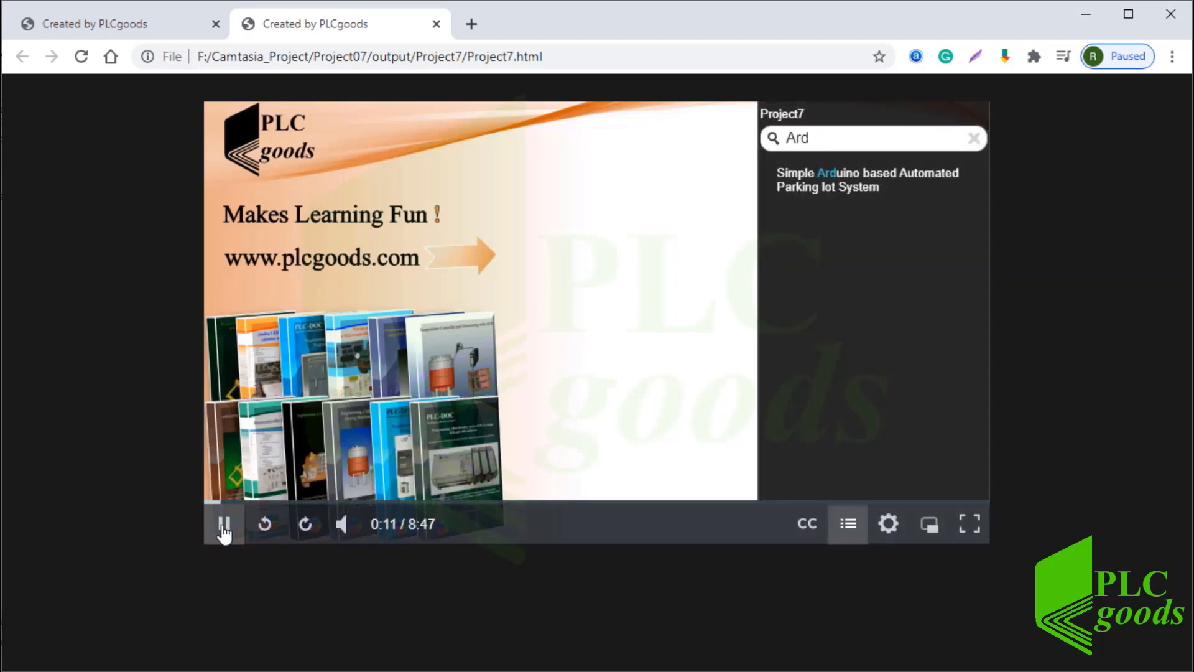
click(224, 529)
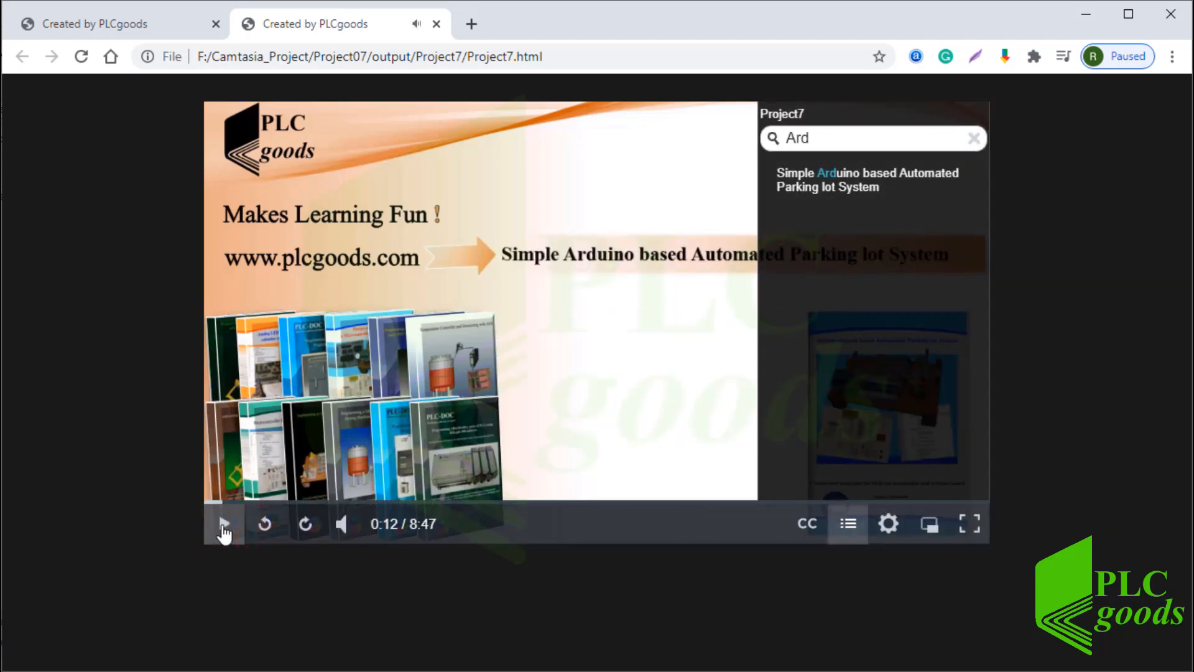
click(274, 150)
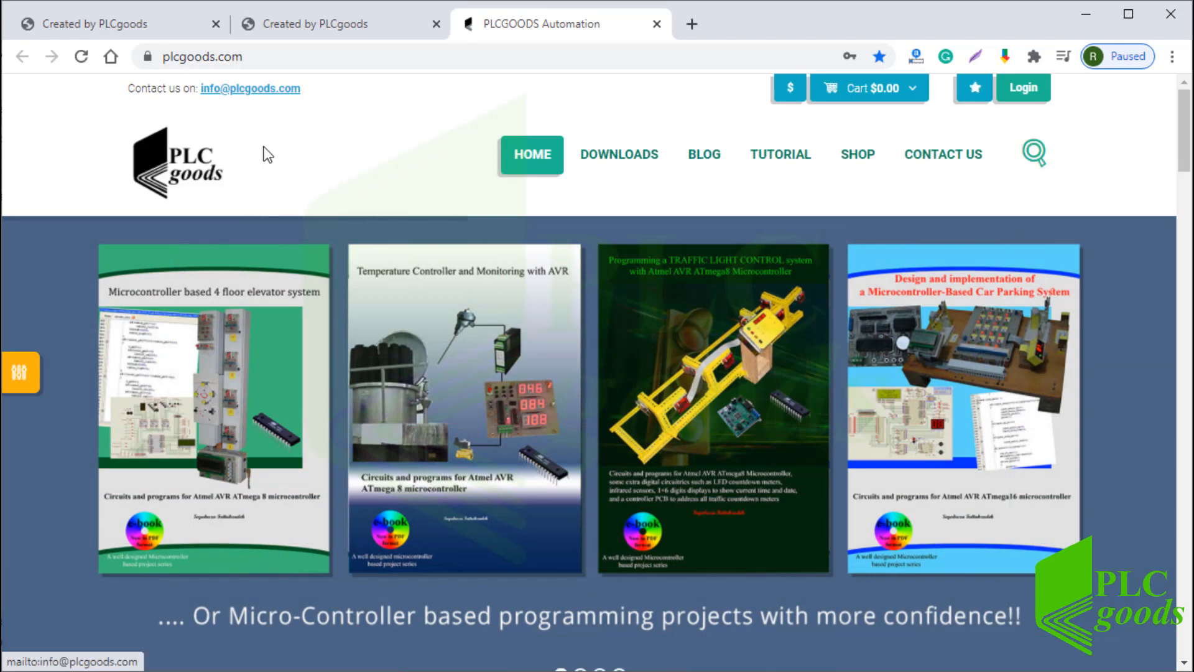
click(309, 19)
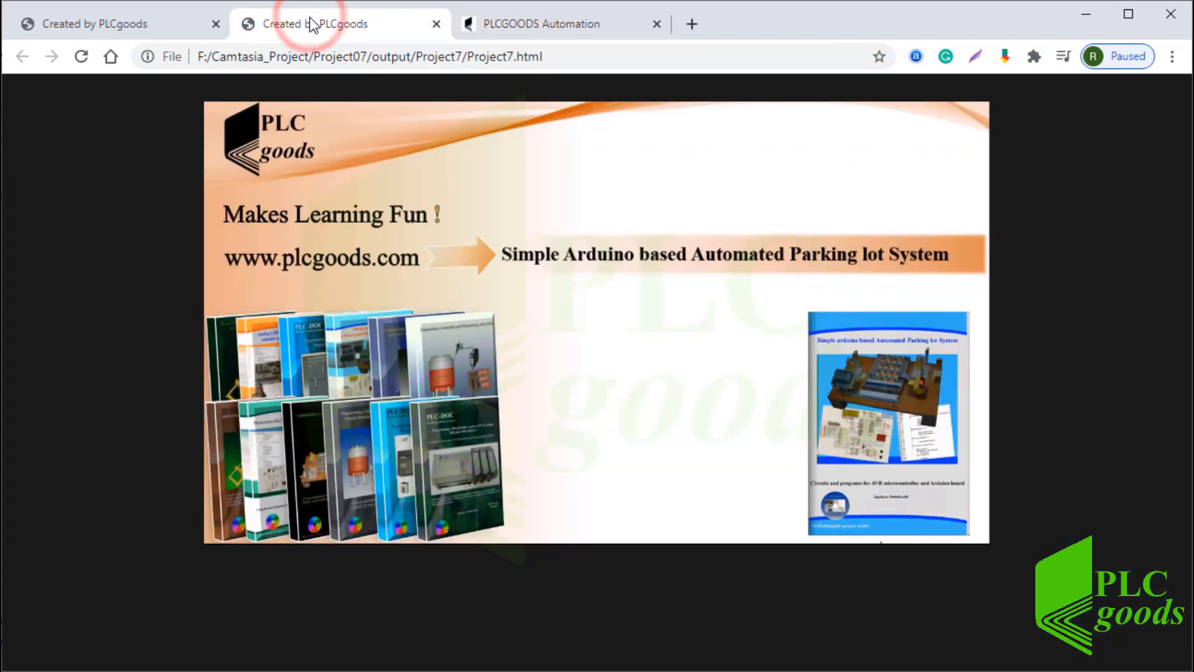
- Move playback to 1:22, hide the table of contents, follow the yellow PLC goods watermark link, and return to the Project7 video
mouse_move(328, 469)
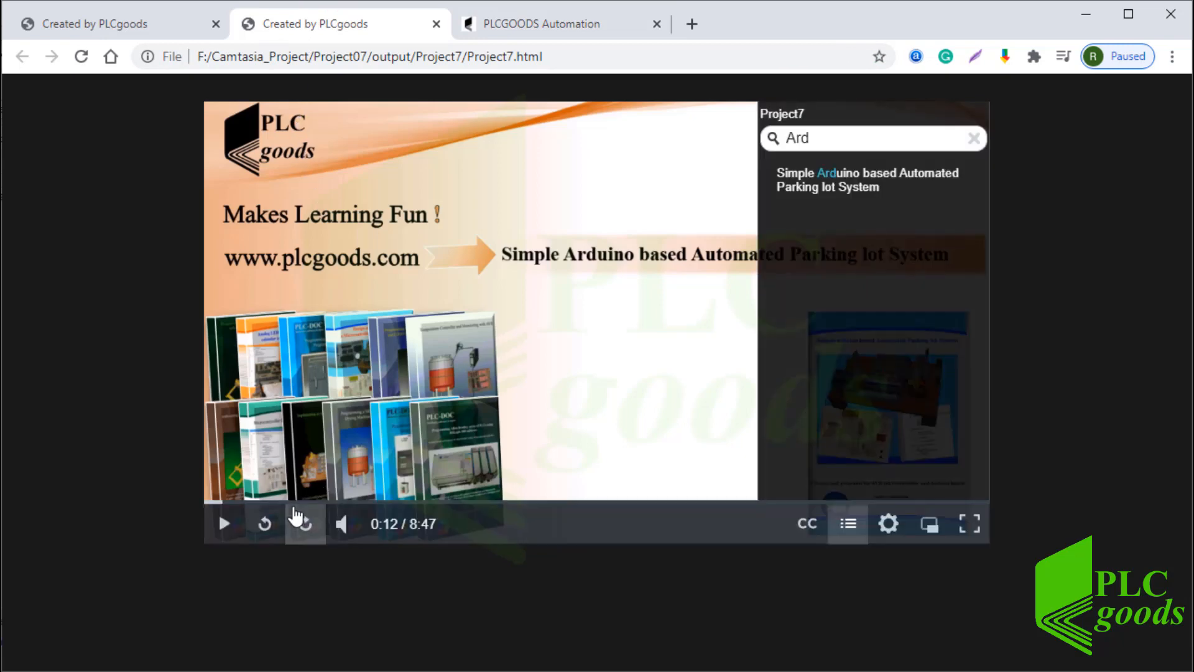
drag(296, 503, 325, 503)
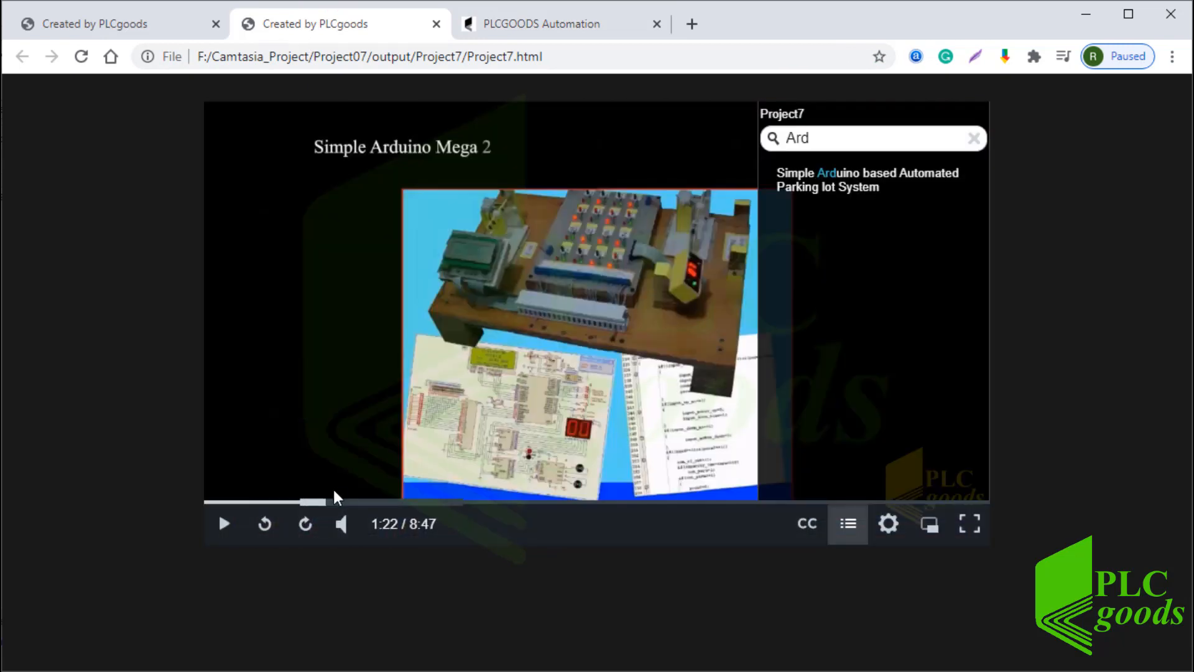
click(846, 523)
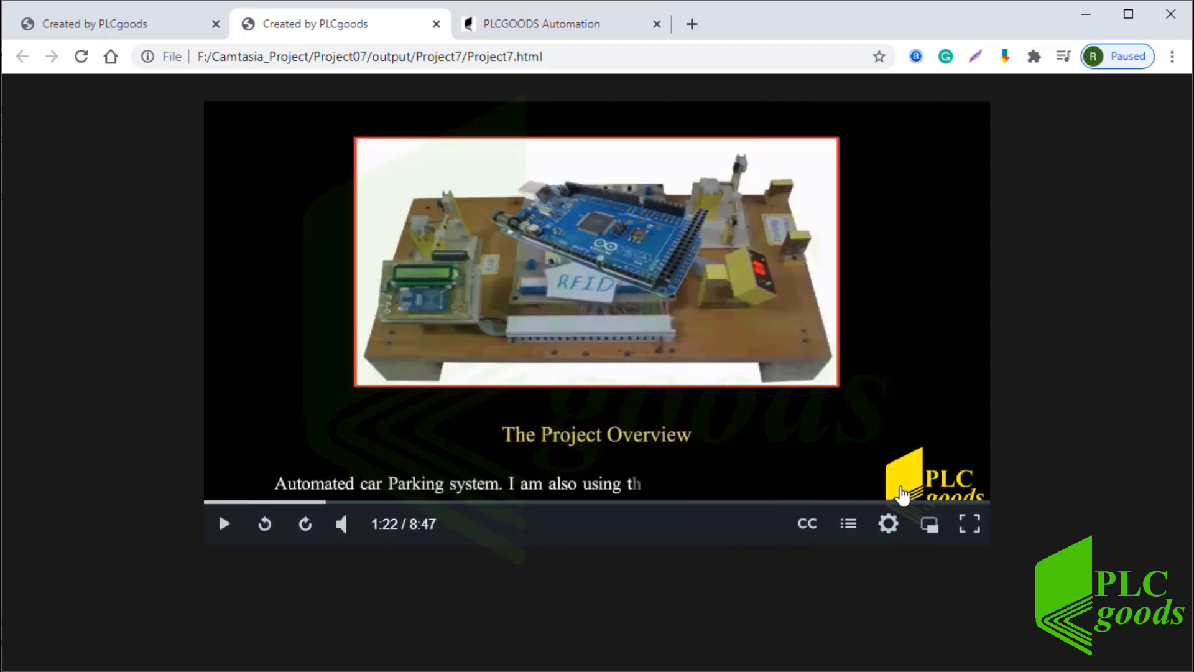
click(908, 482)
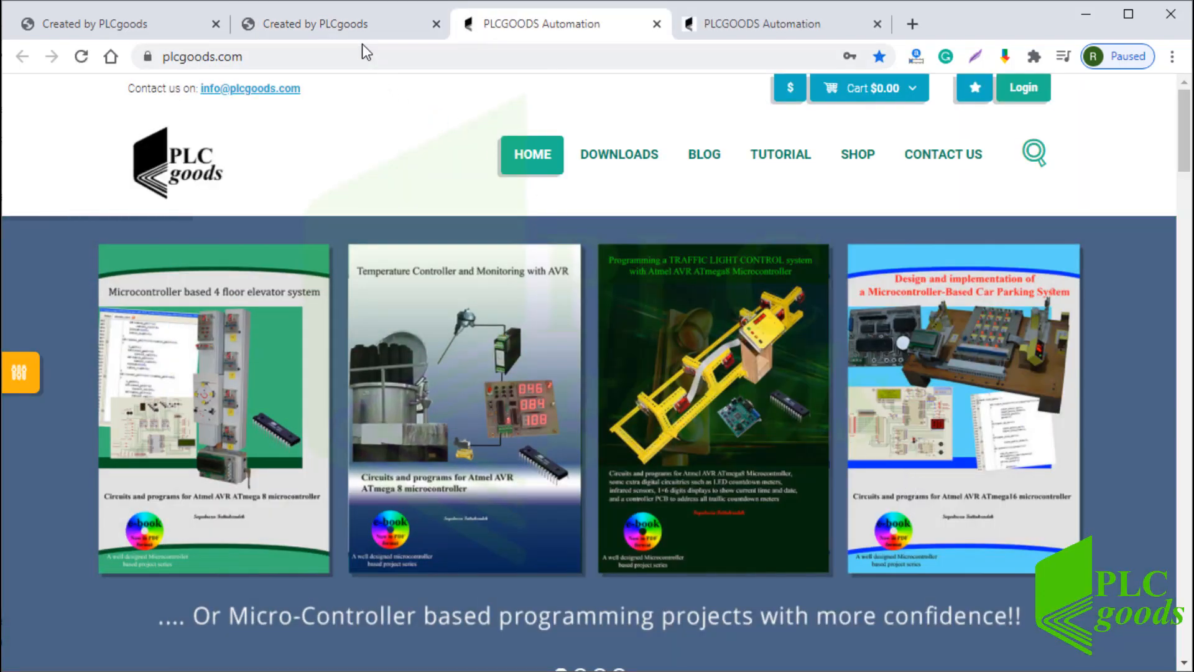
click(291, 26)
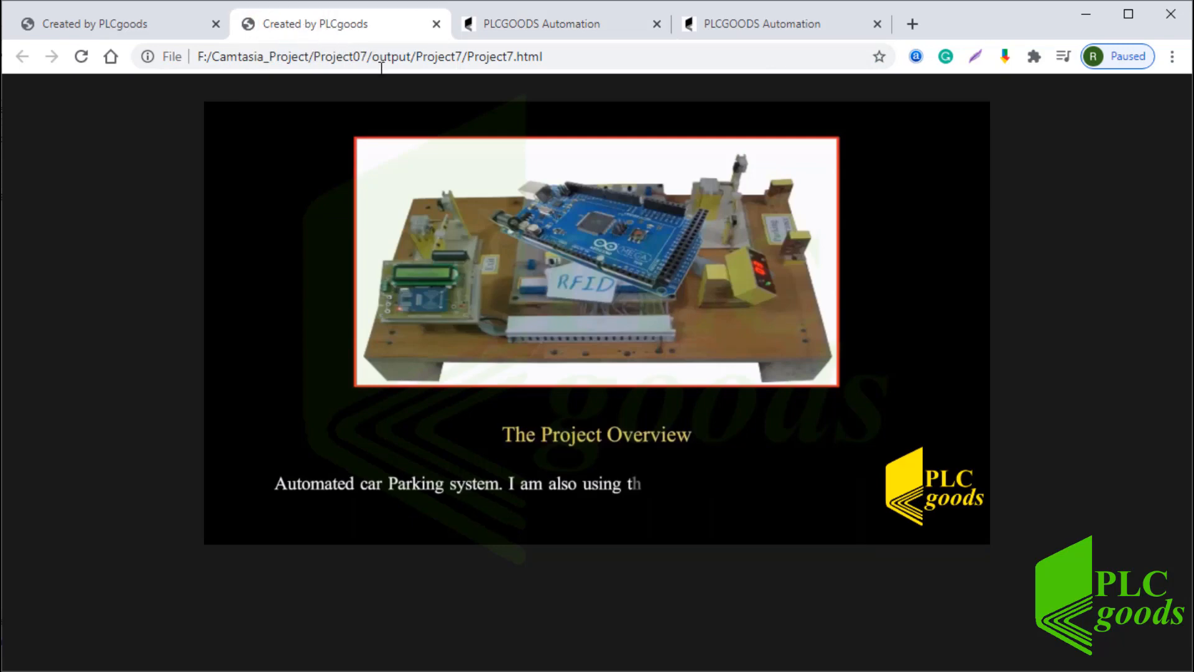
mouse_move(501, 160)
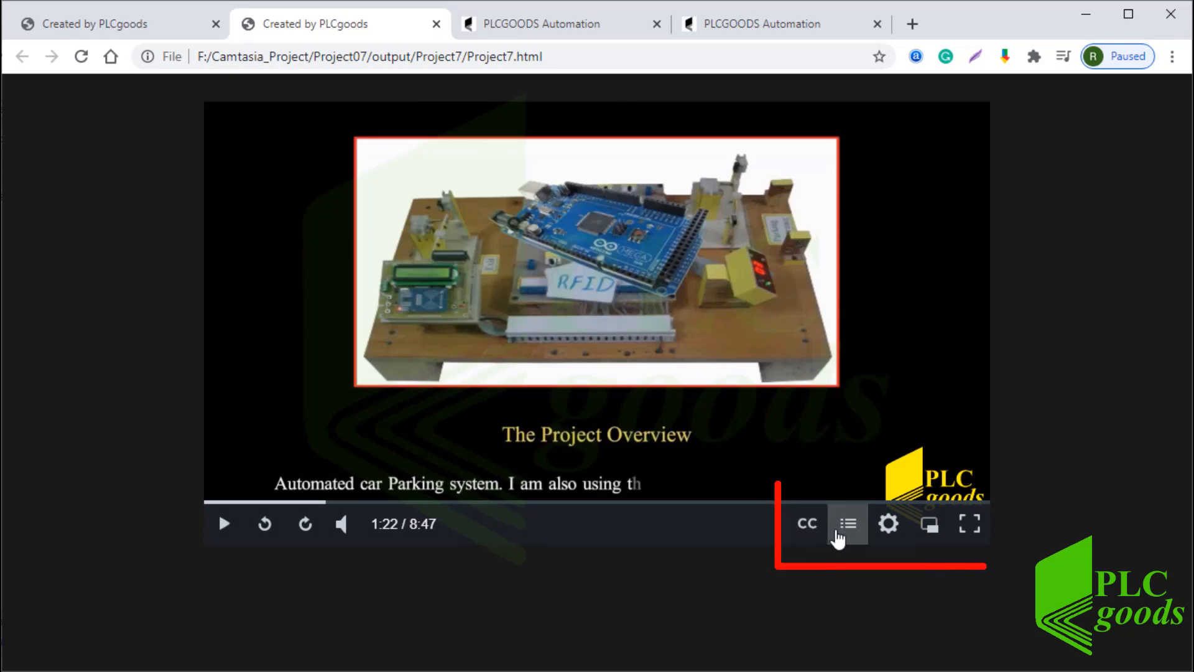